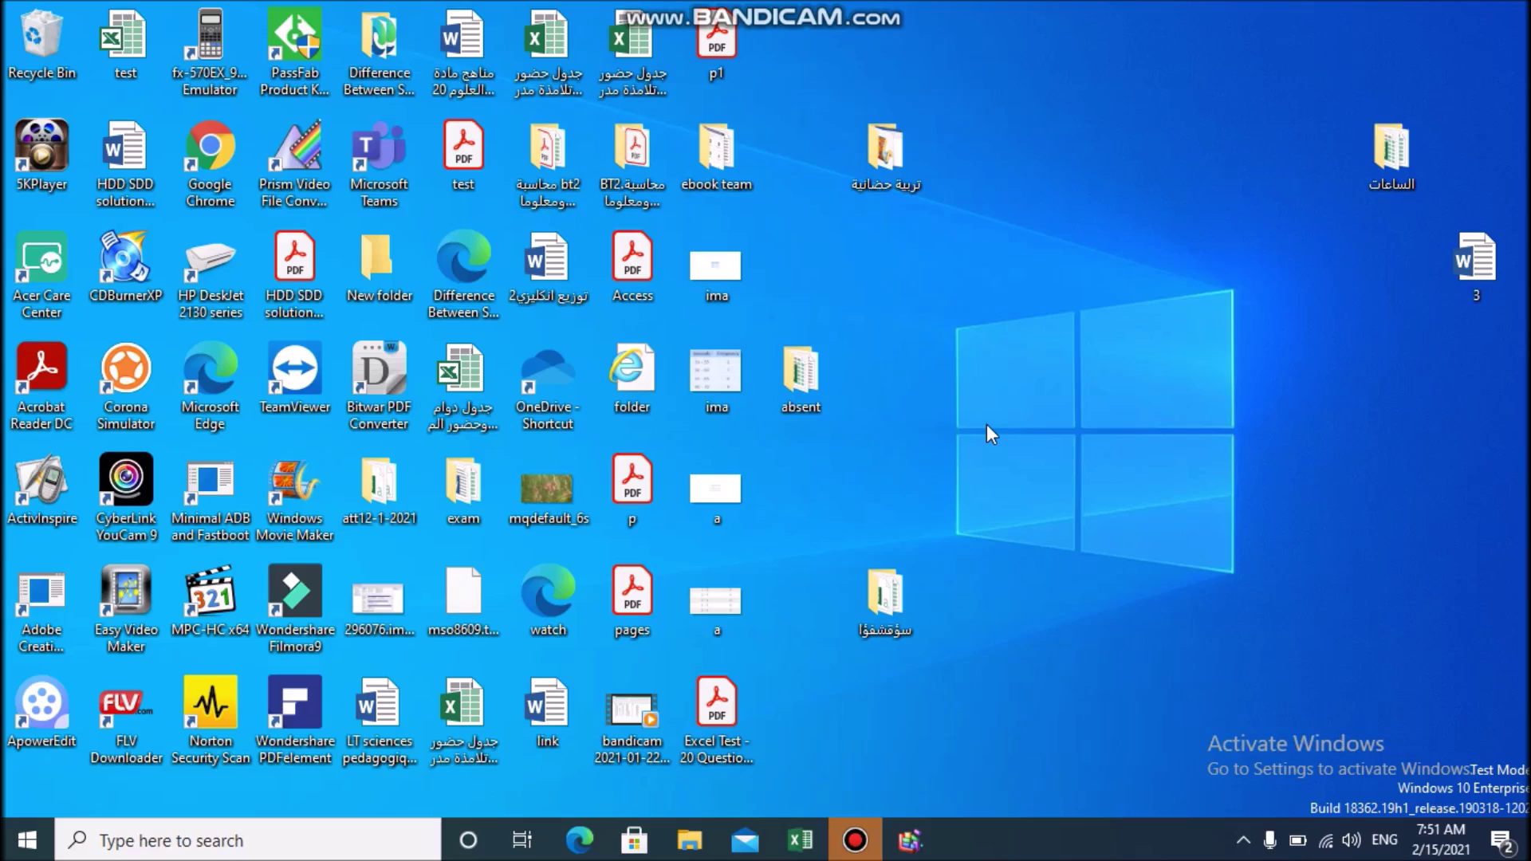
Launch Access 2016 and dismiss the Office activation wizard.
click(234, 846)
text(ac)
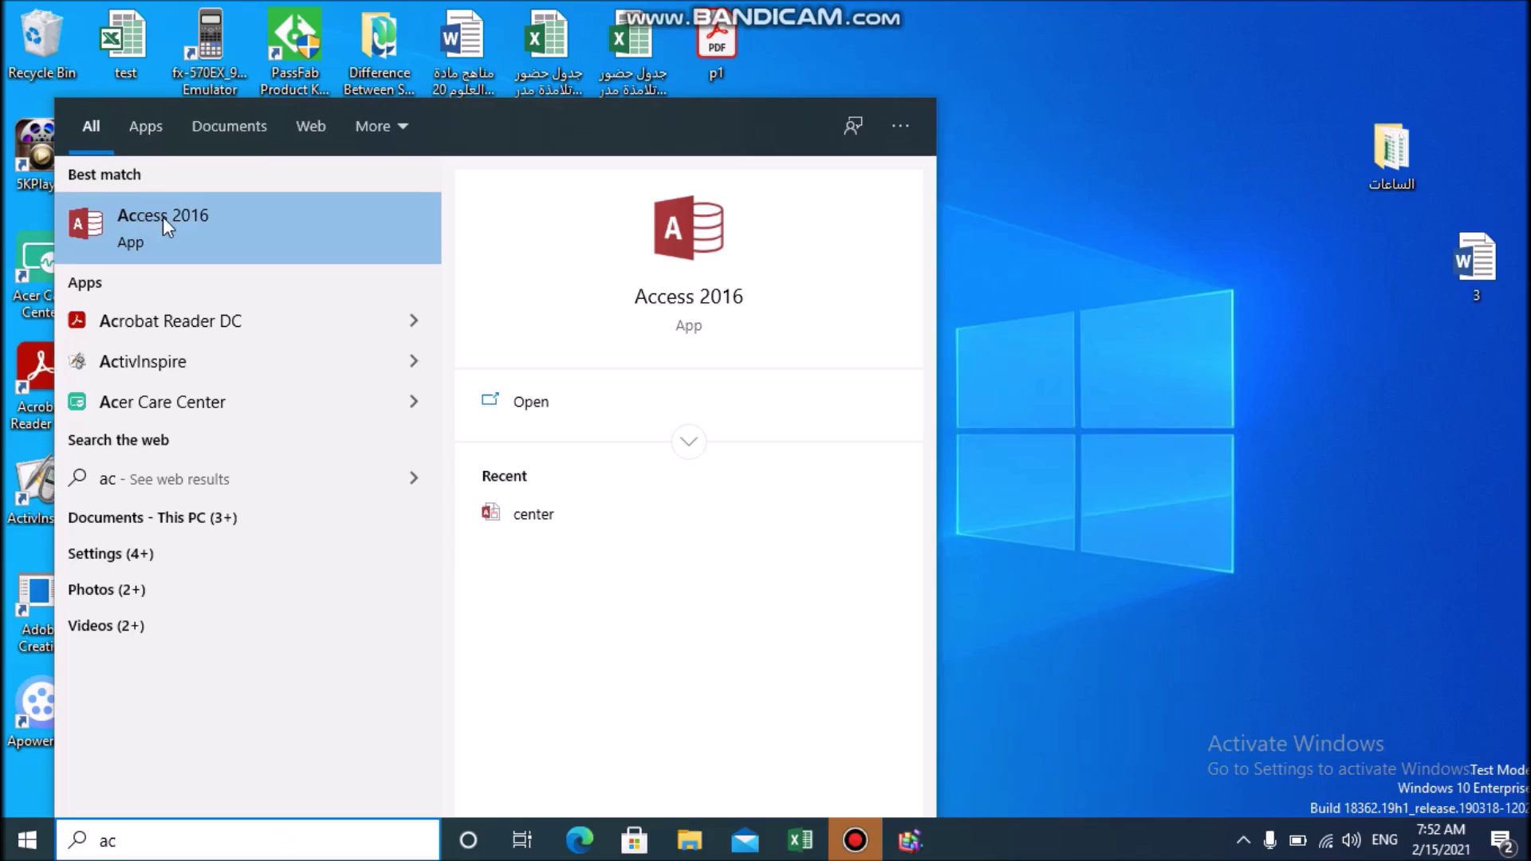
click(164, 216)
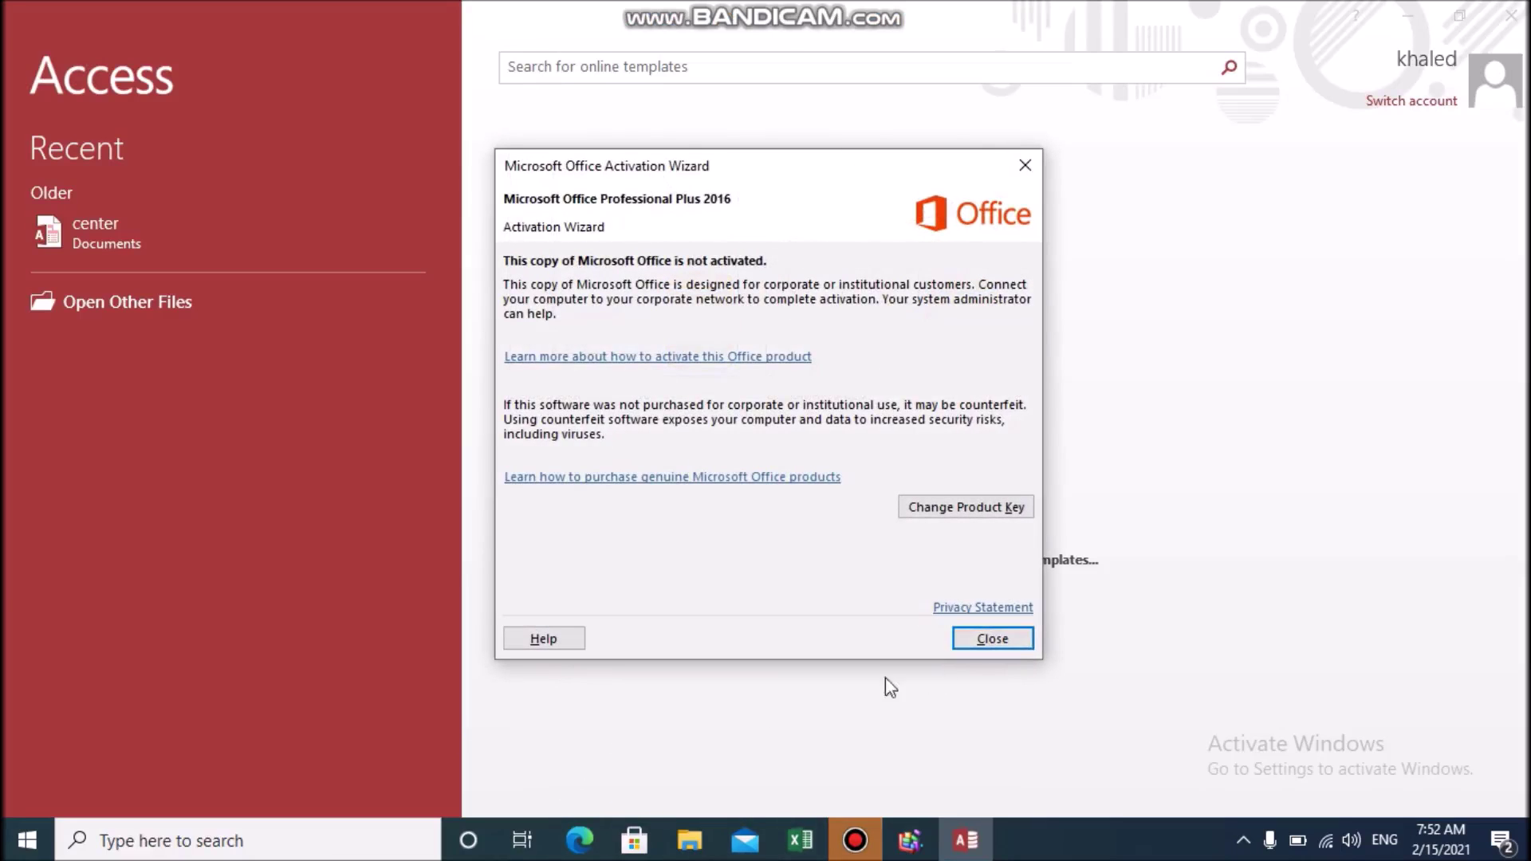
click(1013, 638)
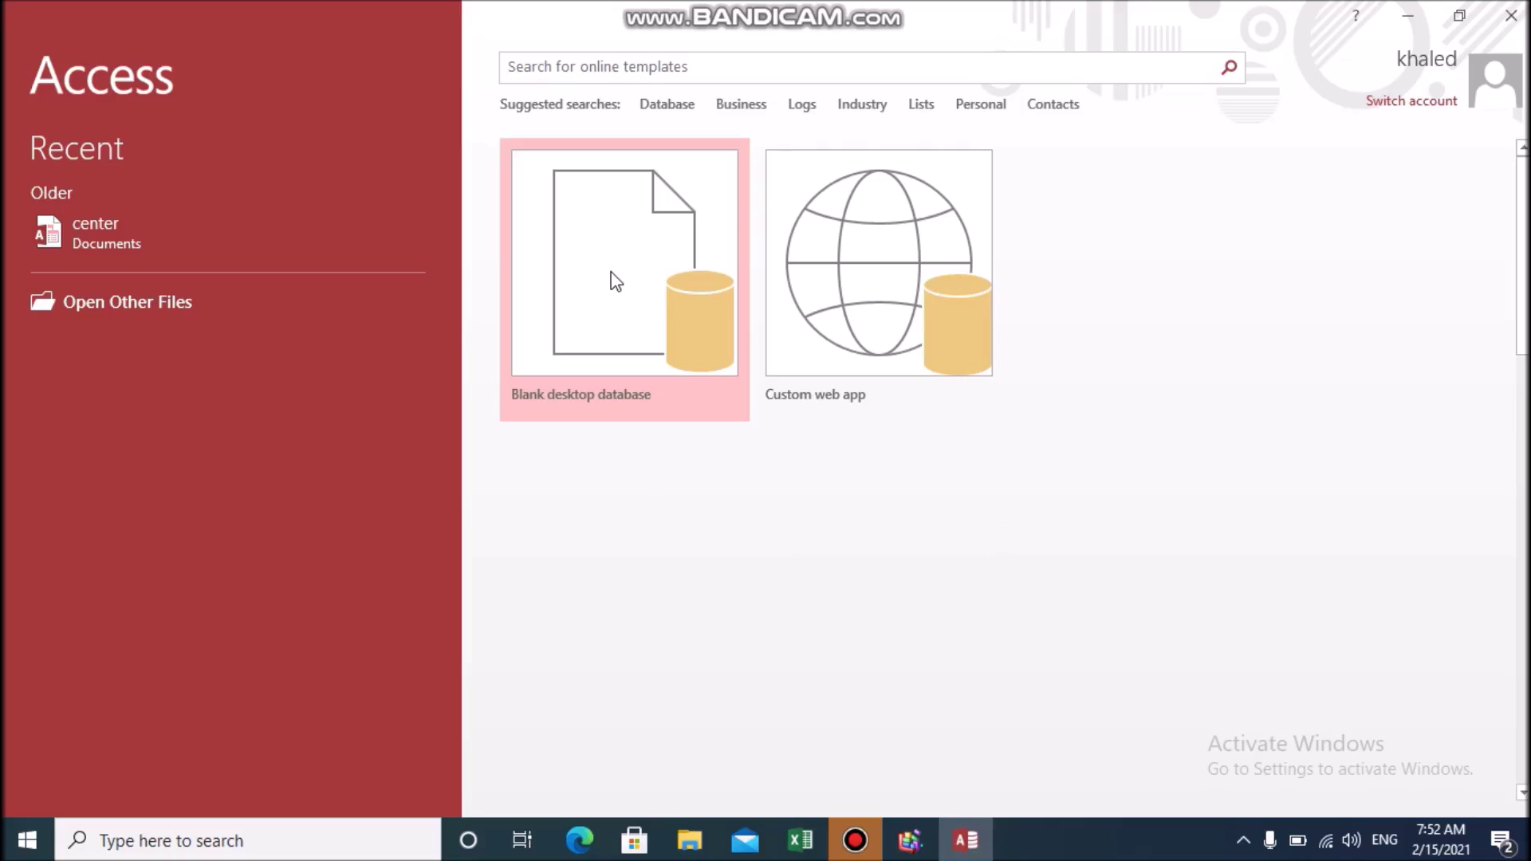
Start a blank desktop database and enter lecture1 as its file name.
click(615, 281)
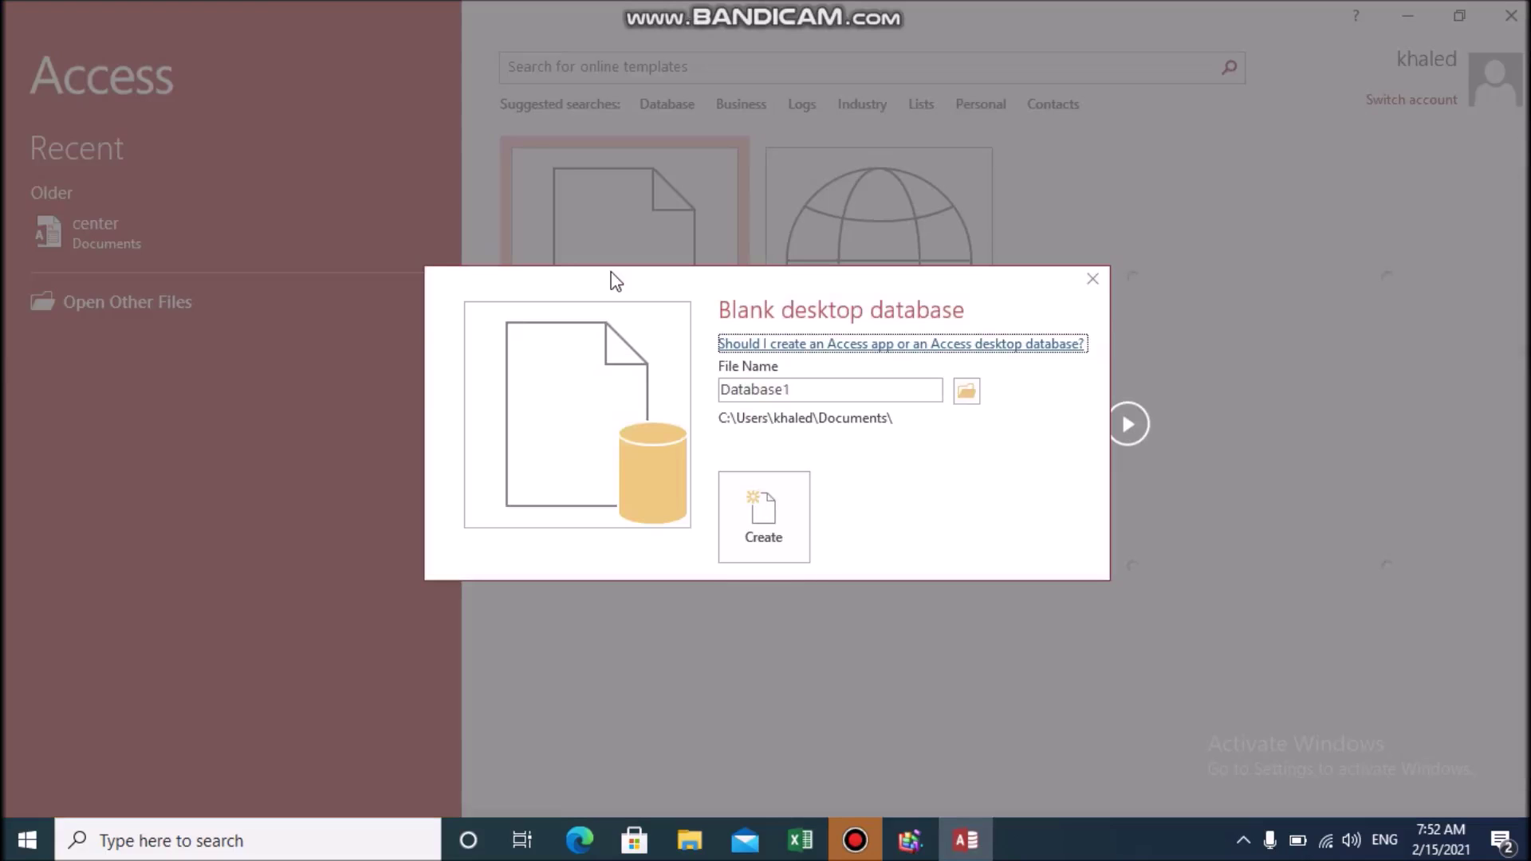
double_click(832, 389)
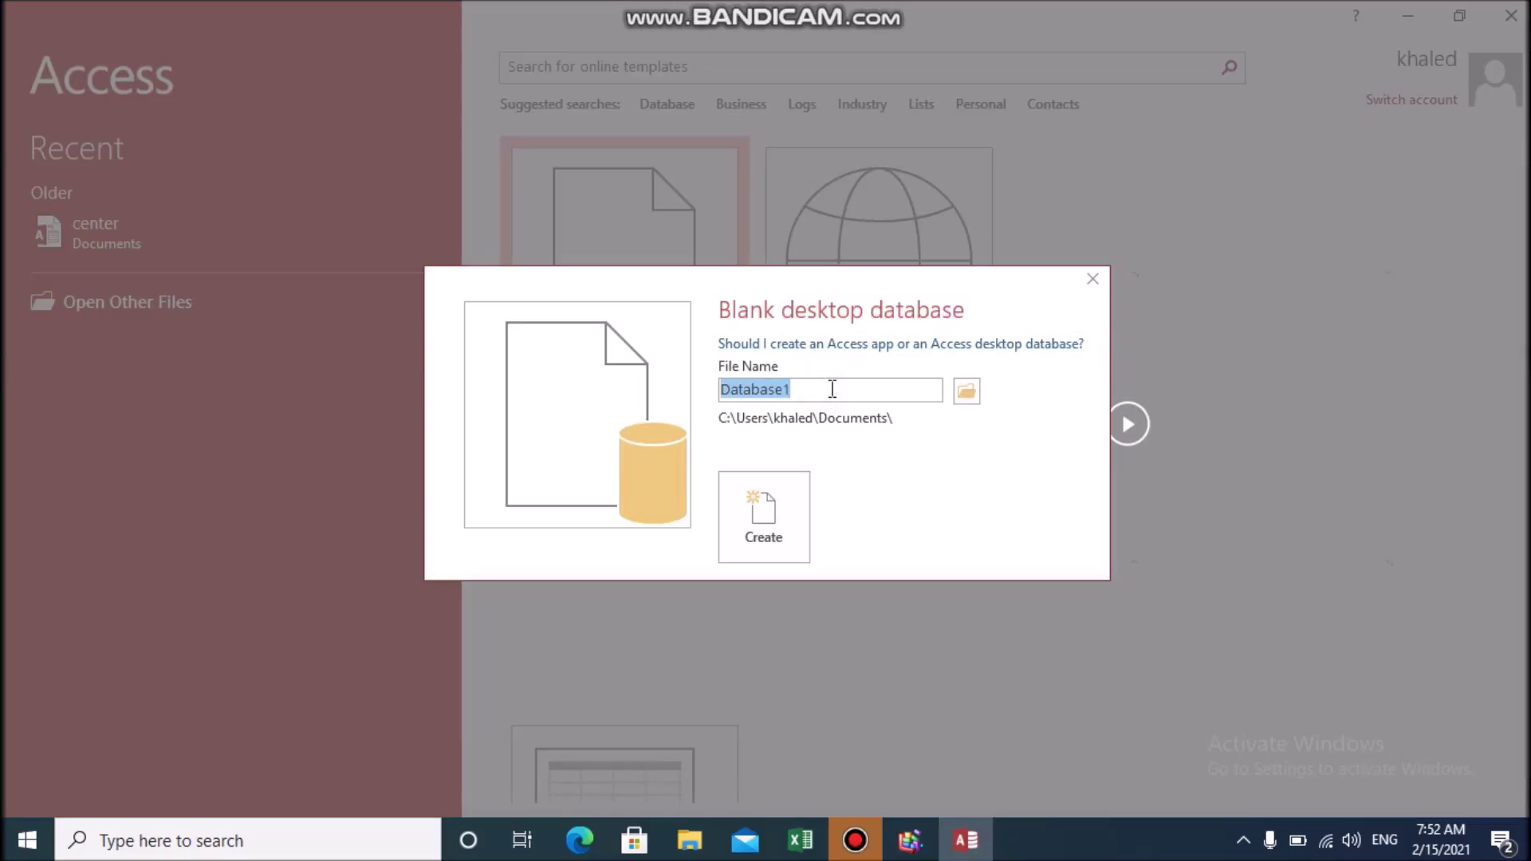
text(lecture)
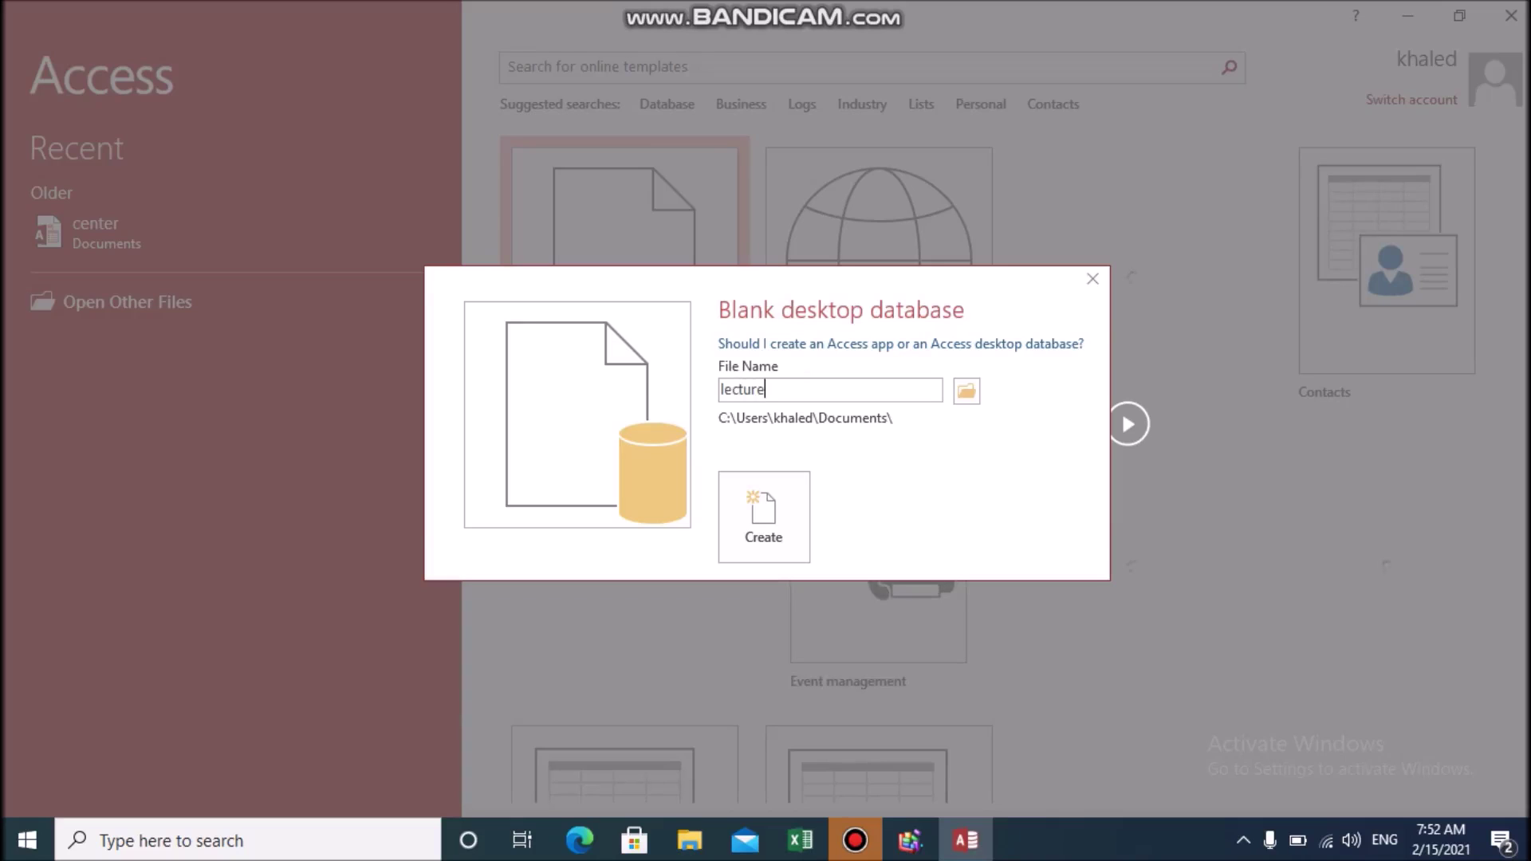
text(1)
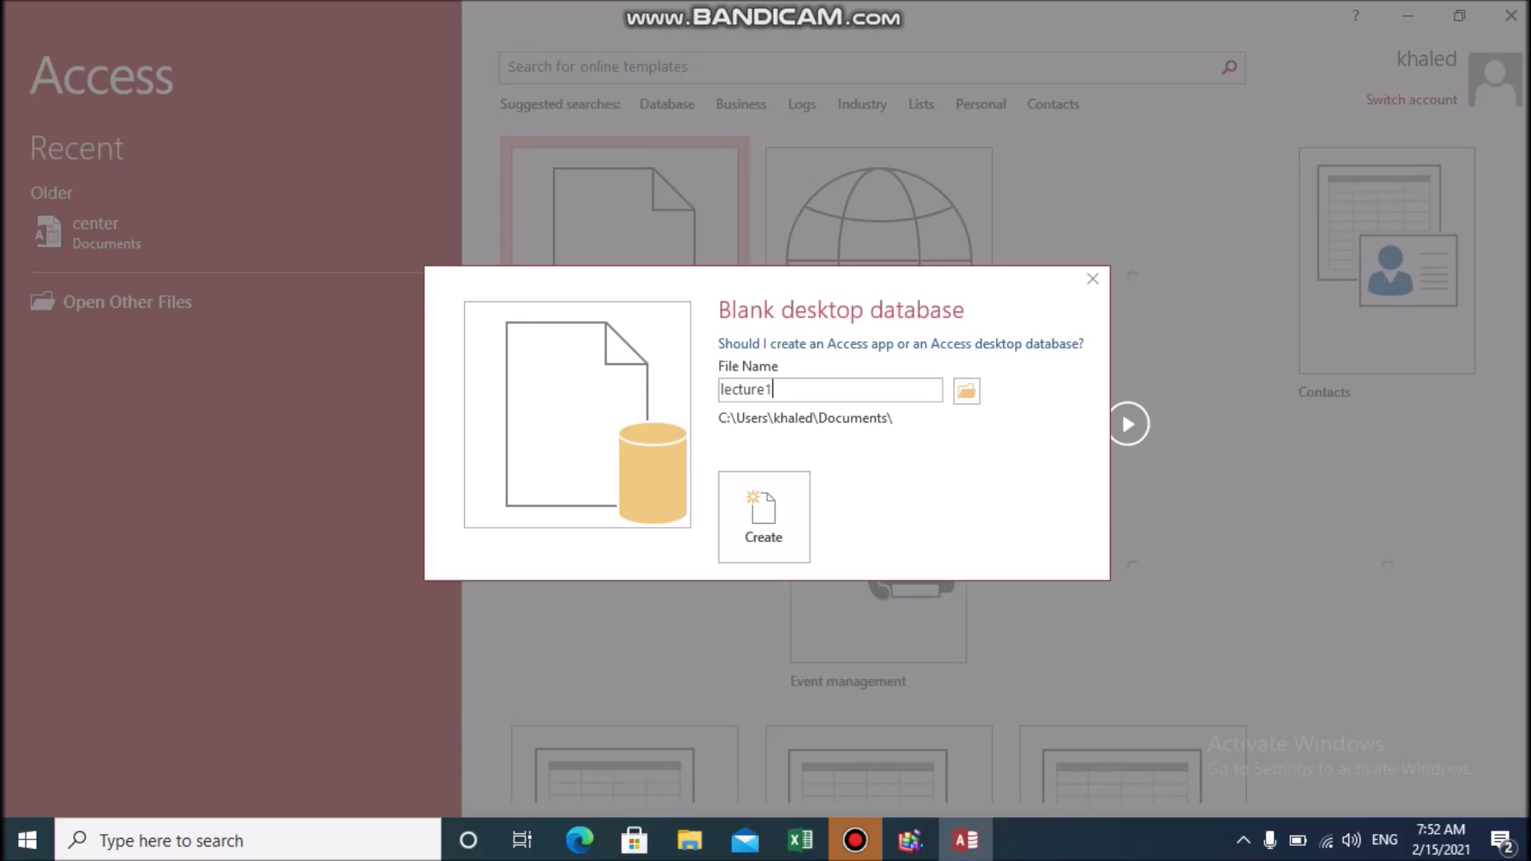
Choose the Desktop folder "محاسبة bt2 ومعلوماتية عملي" as the save location and create the database there.
click(968, 393)
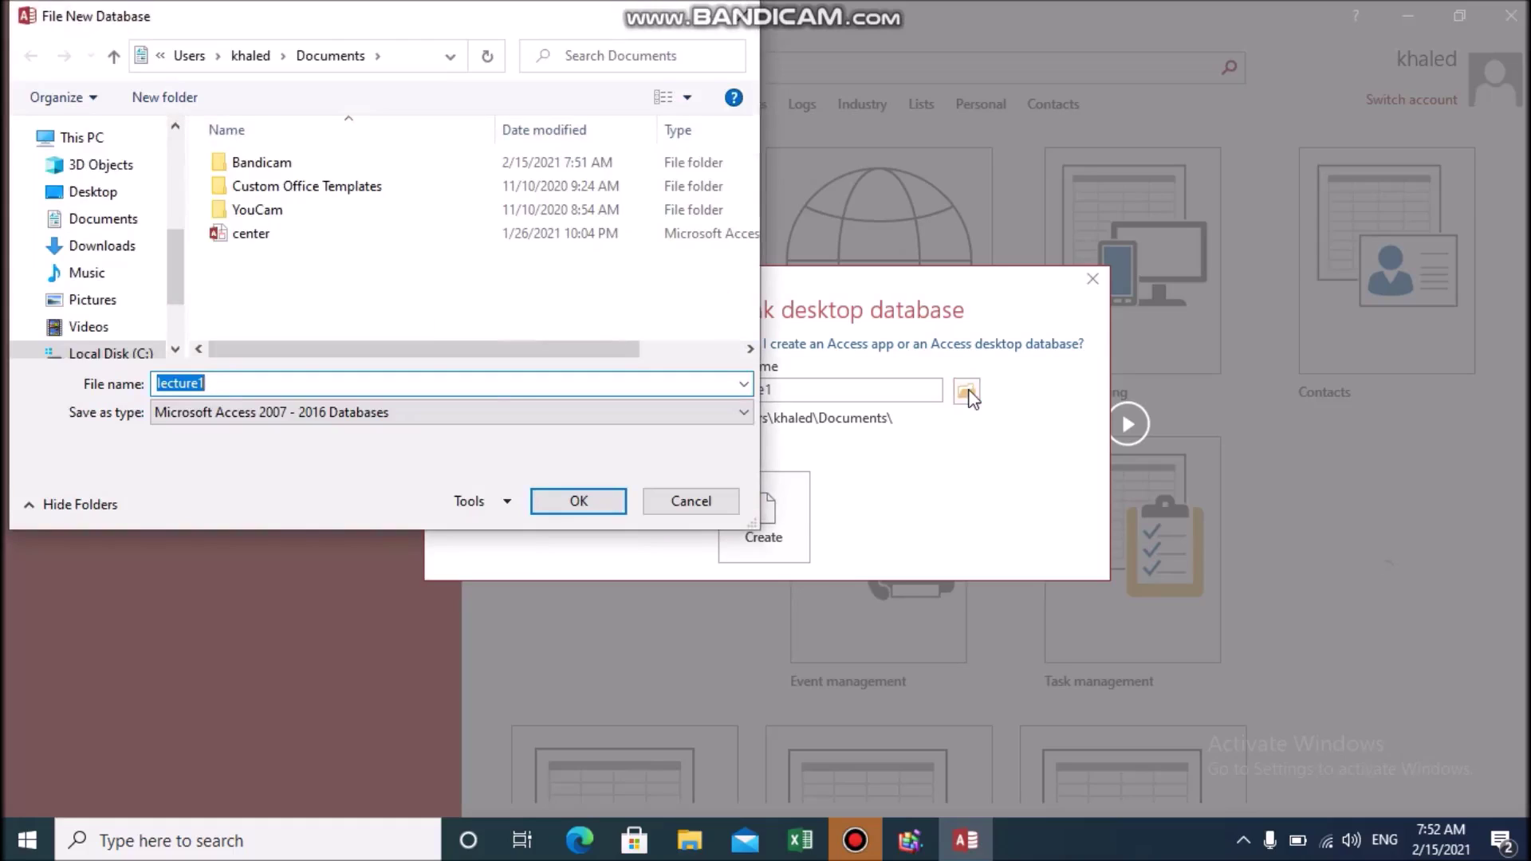
click(102, 195)
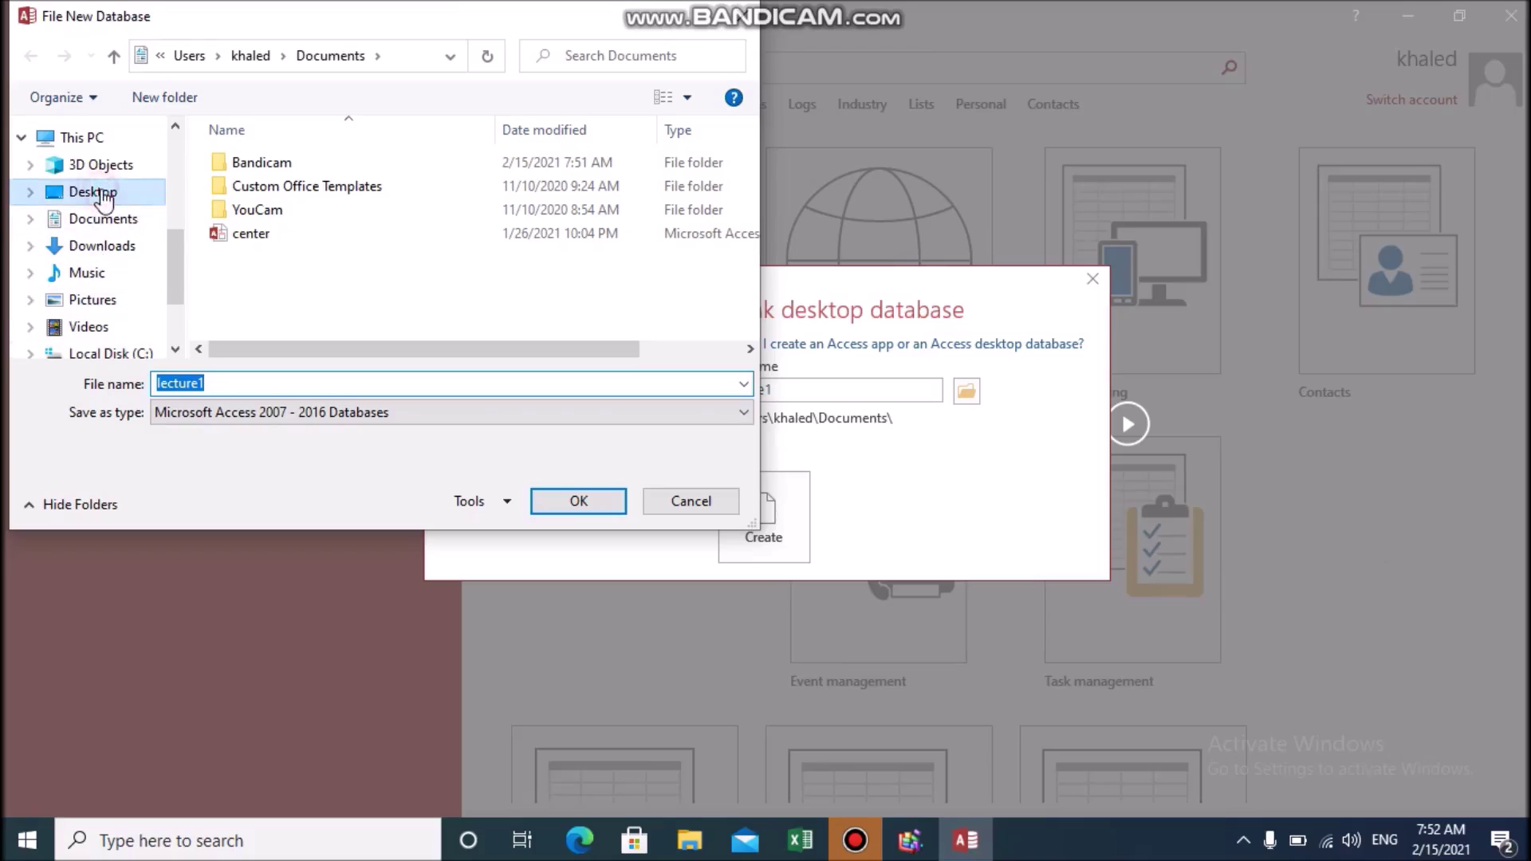
click(102, 194)
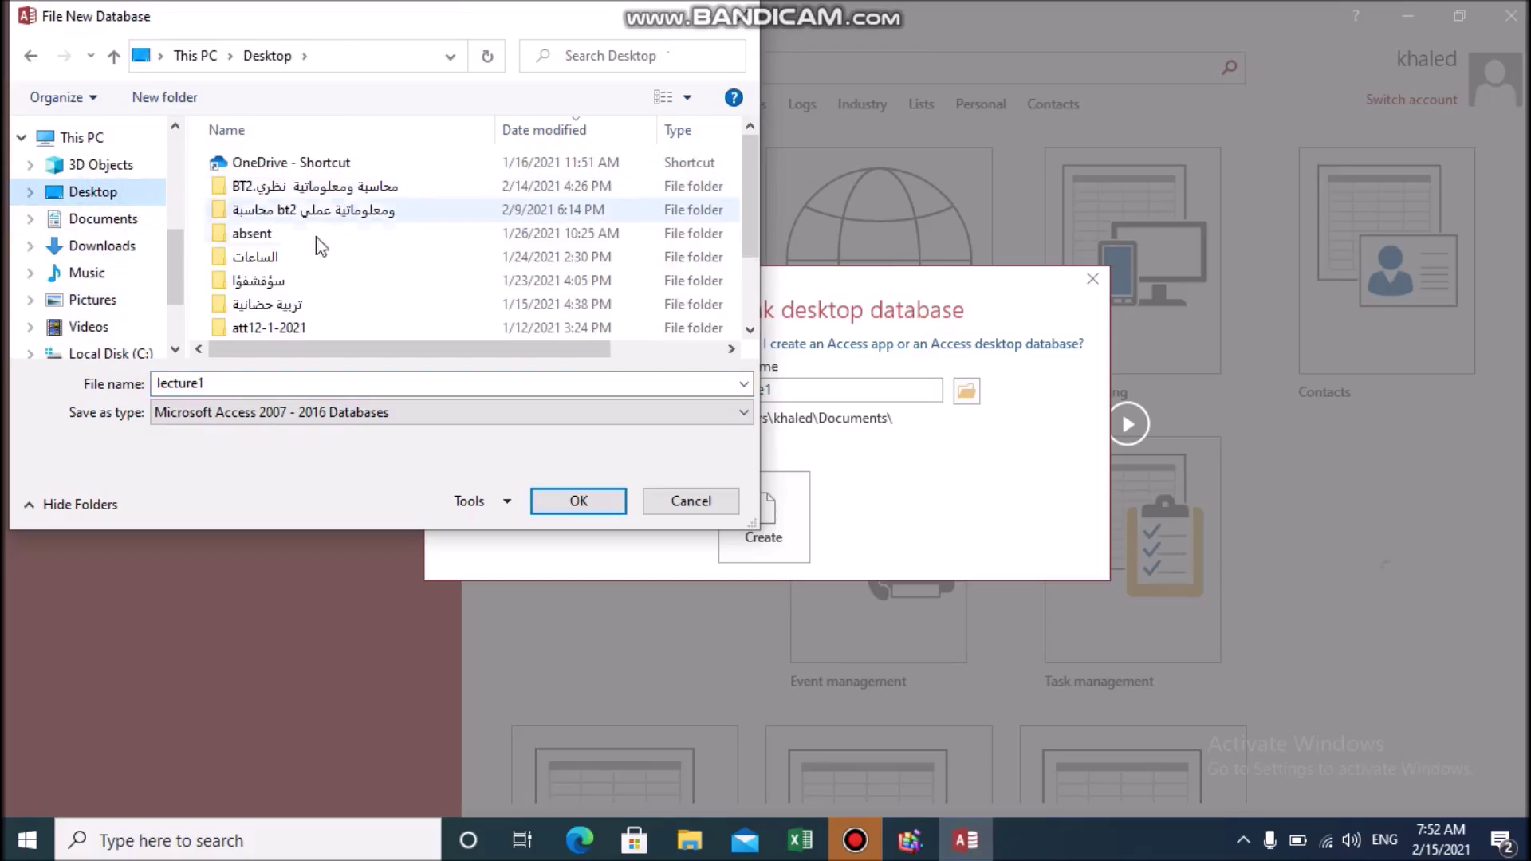
click(399, 216)
double_click(399, 216)
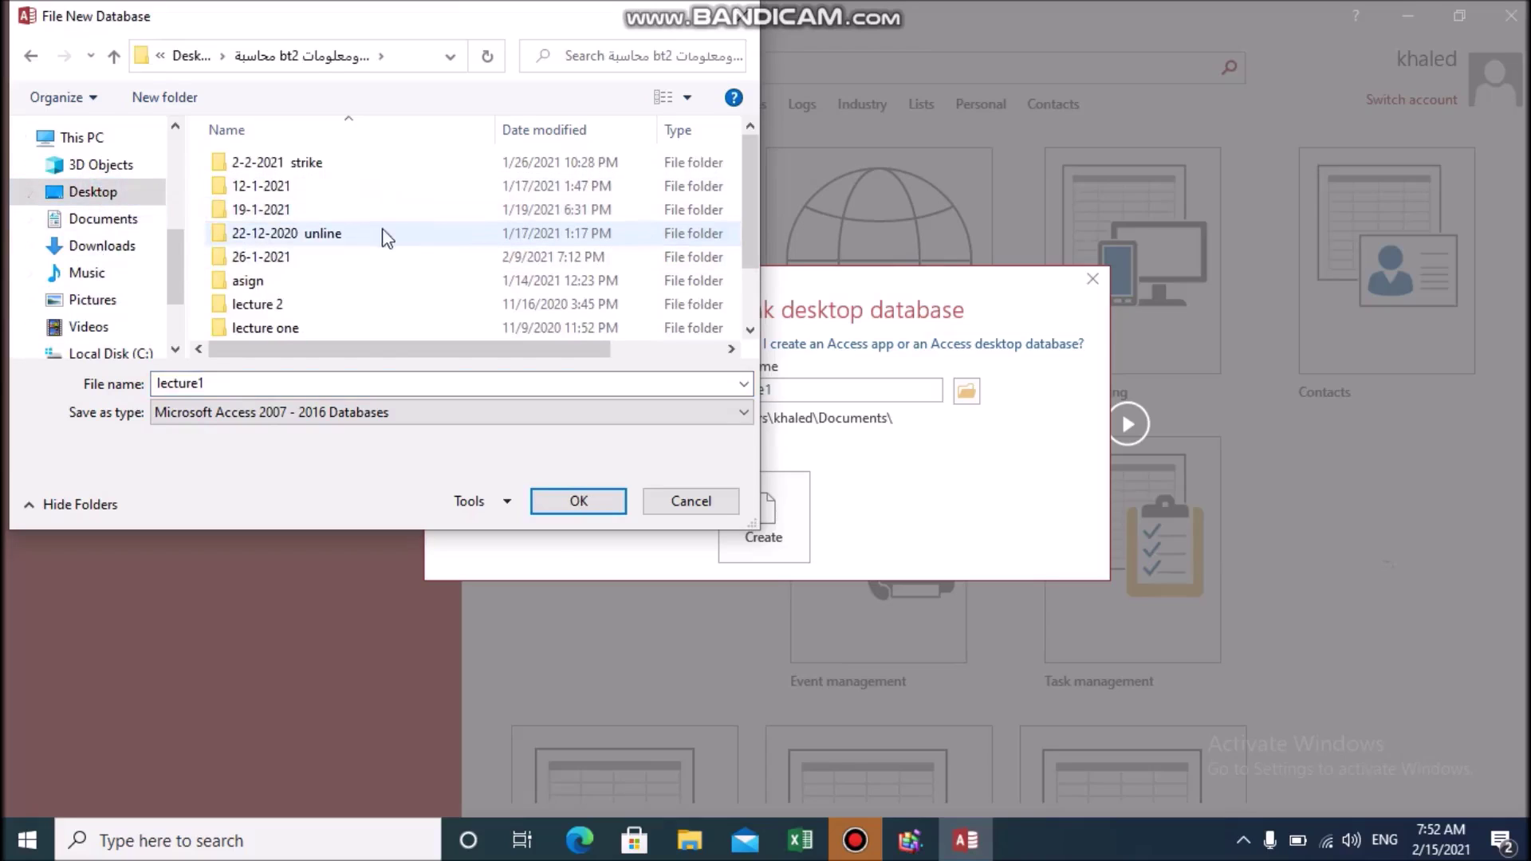
drag(749, 193, 749, 248)
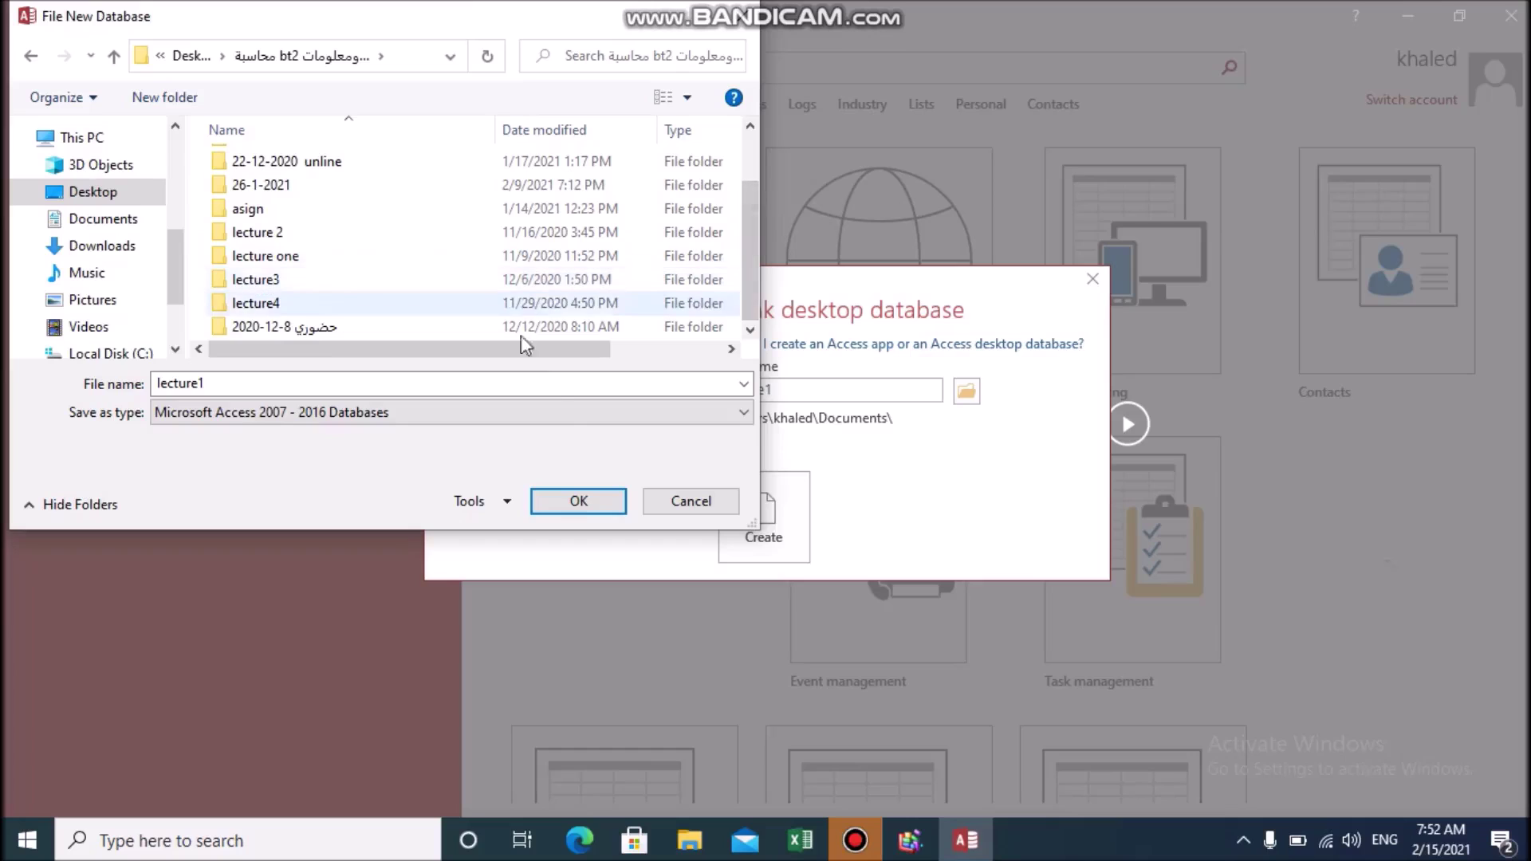
click(578, 502)
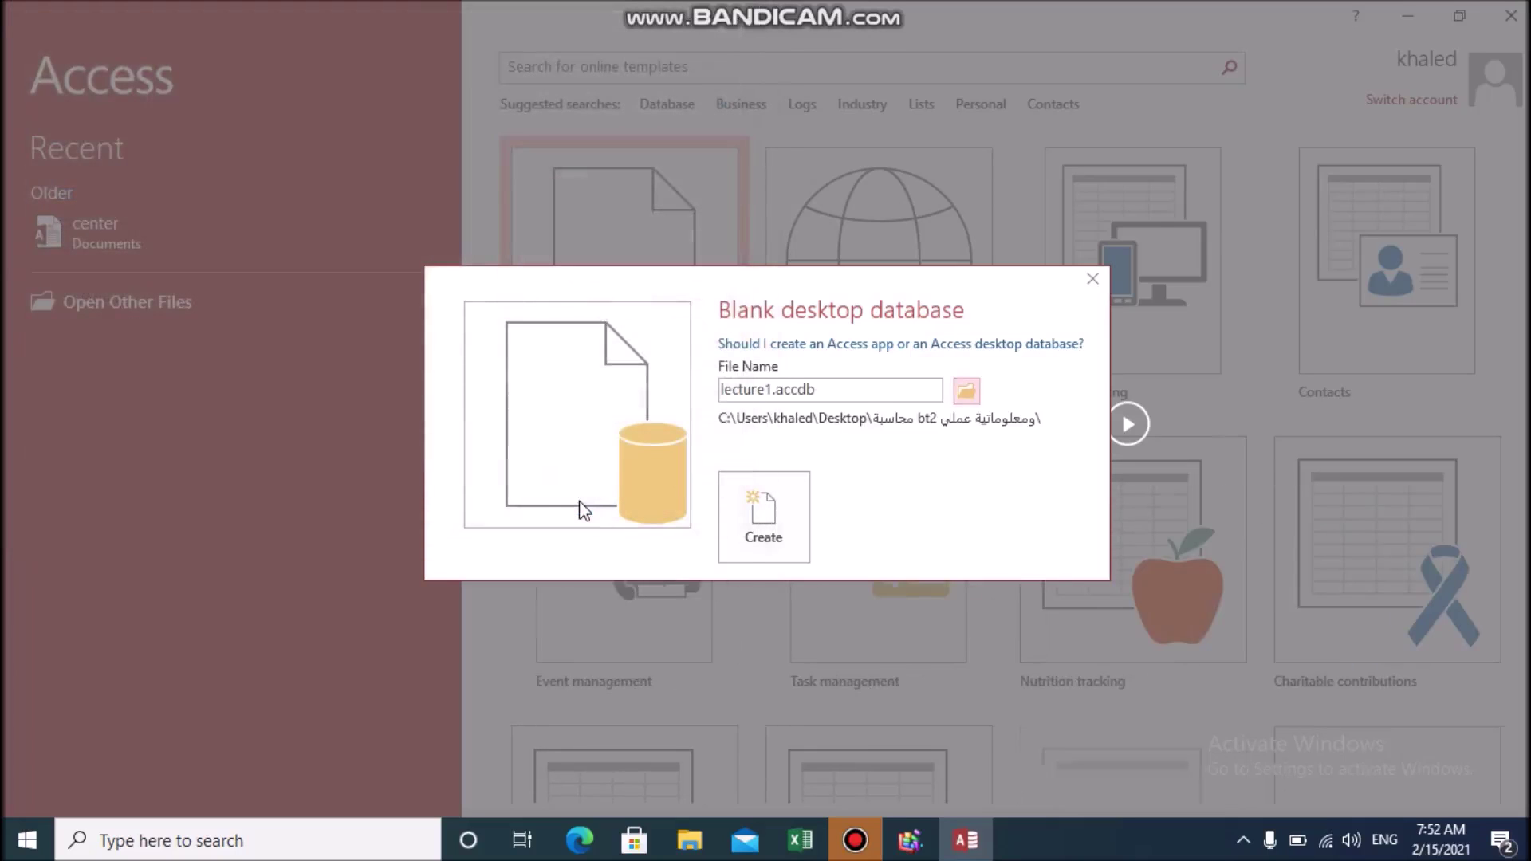
click(762, 530)
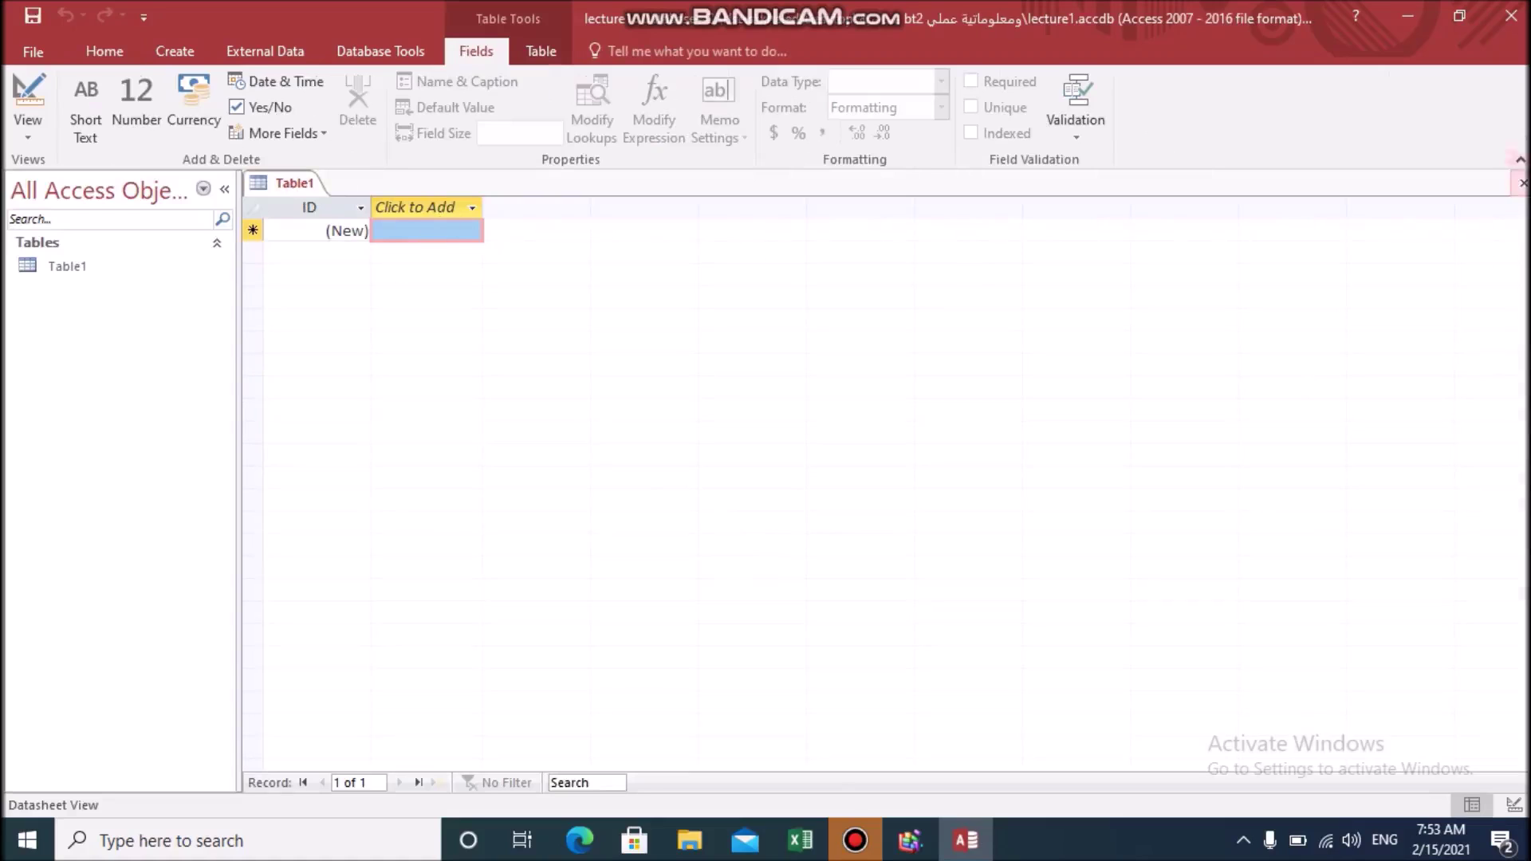
Close the default blank table and create a new table in Design view.
click(1522, 185)
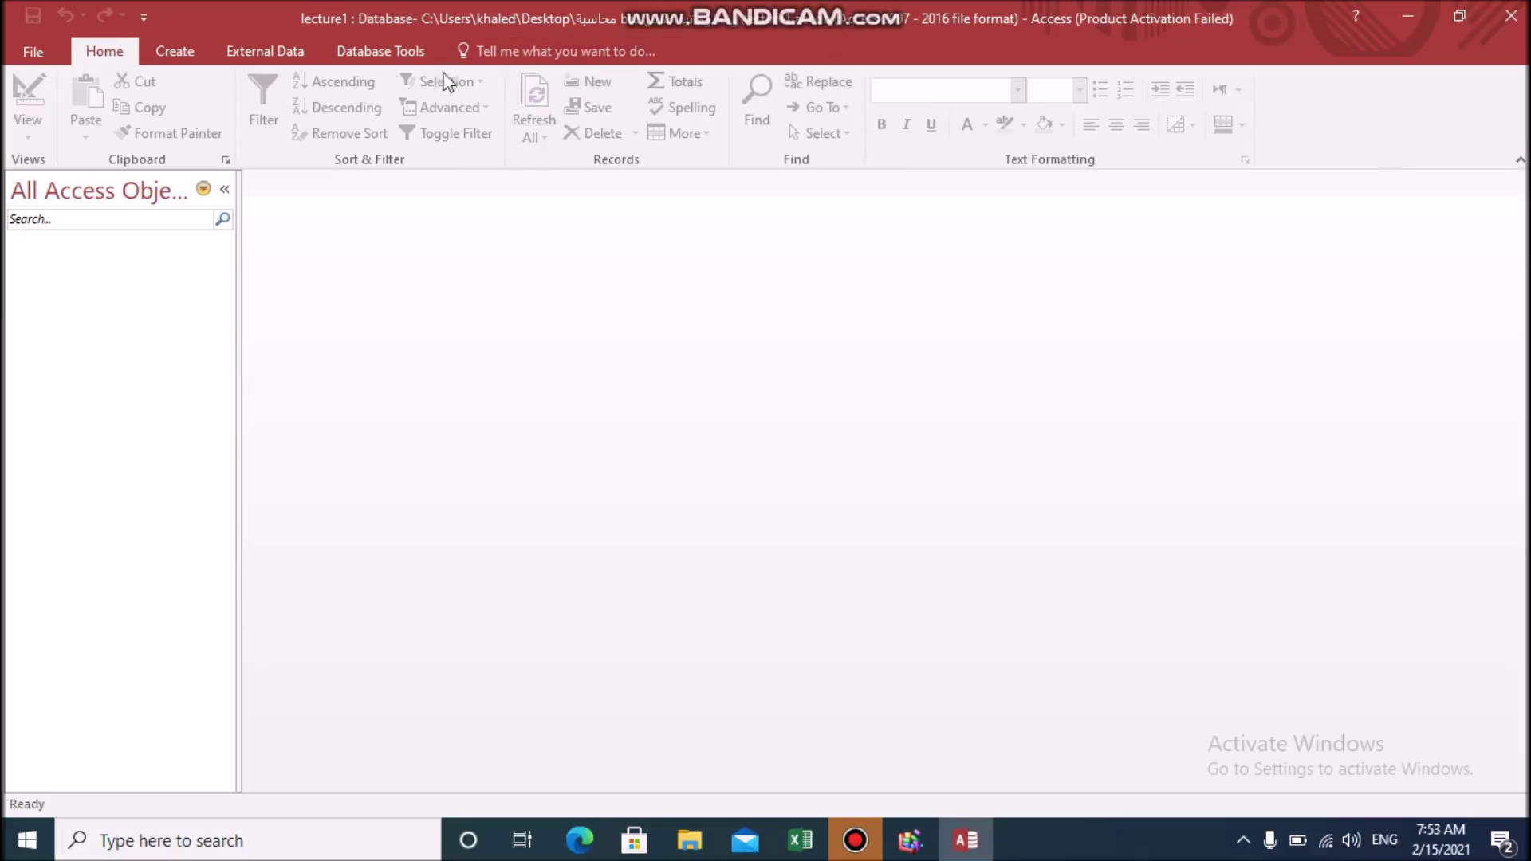
click(177, 53)
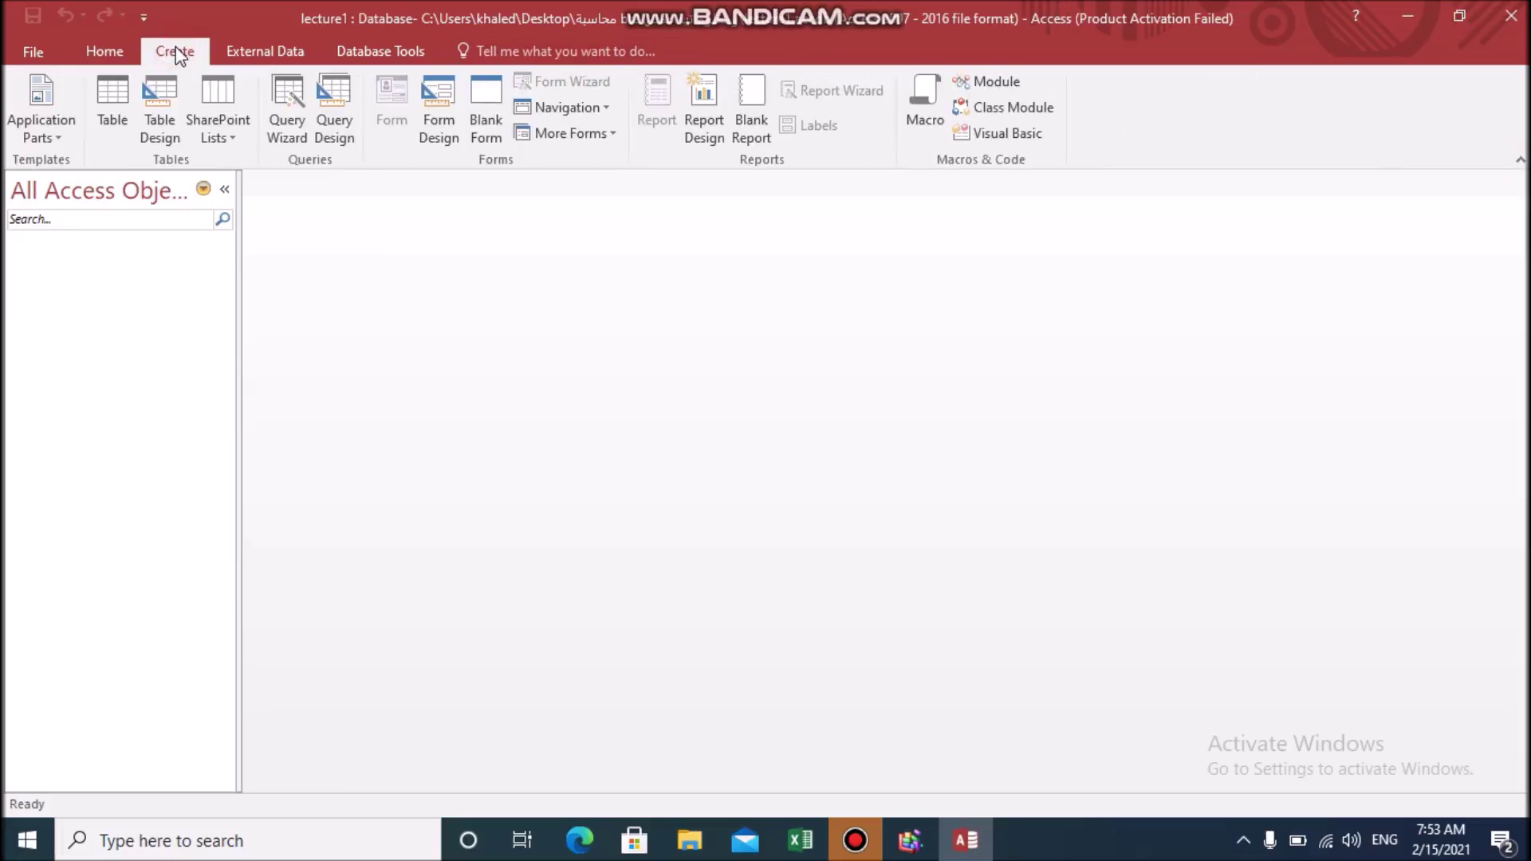
click(160, 99)
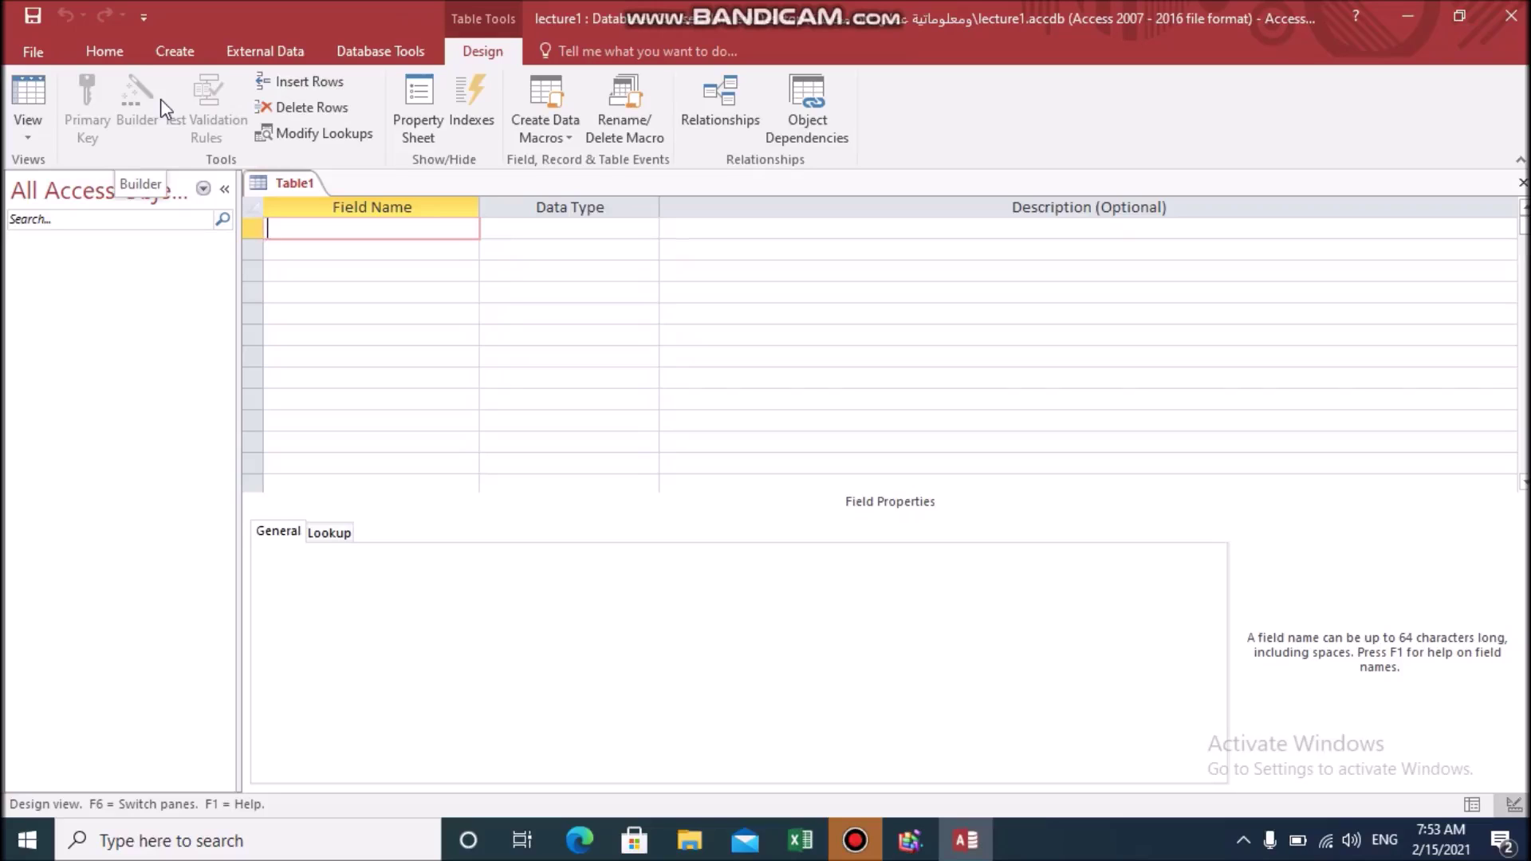
Add the fields code and clientname to the table, both with the Short Text data type.
text(code)
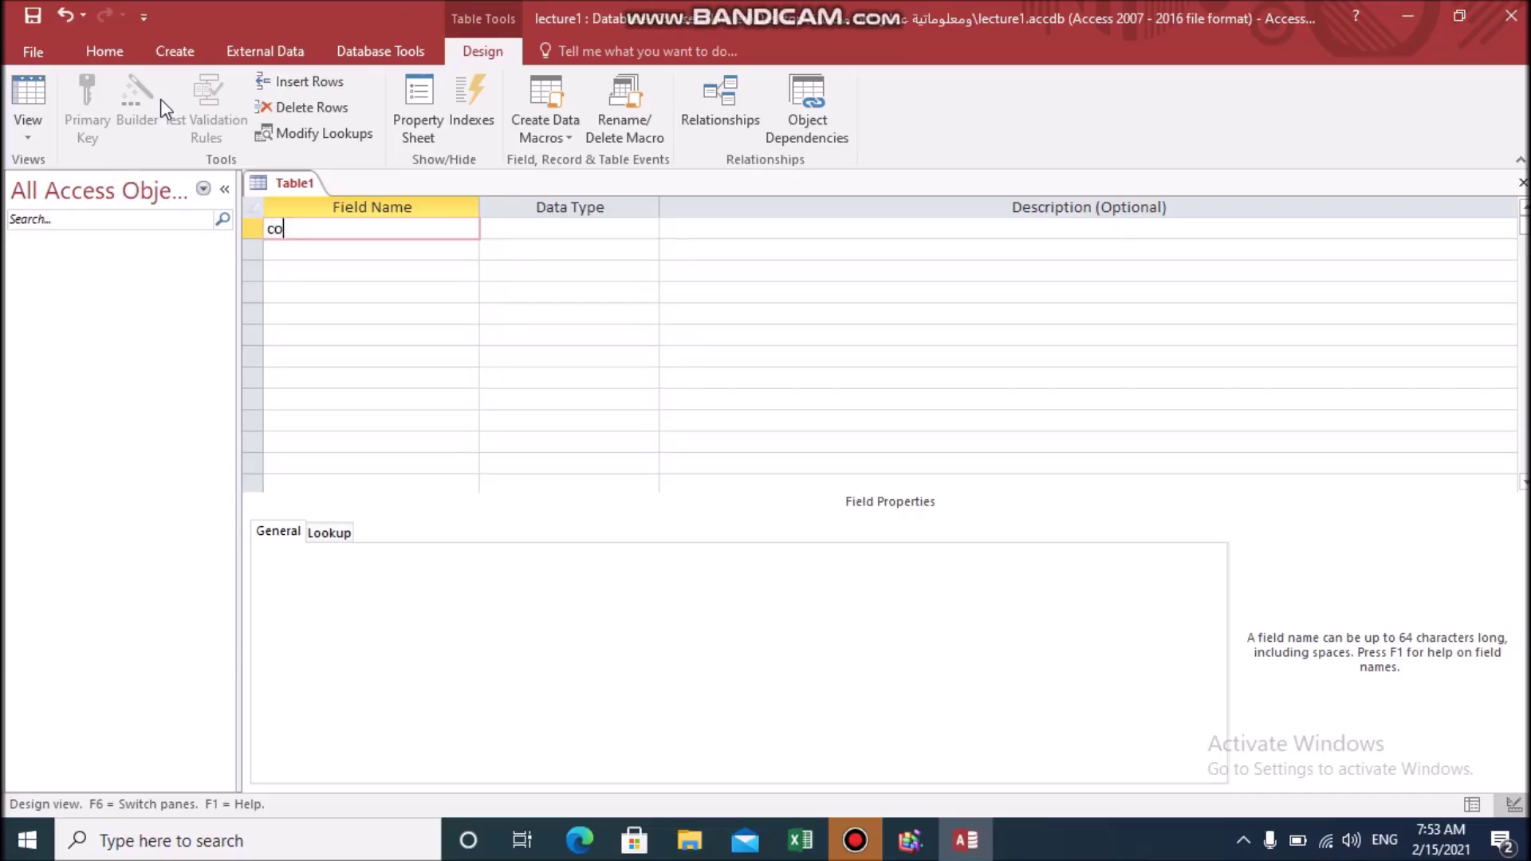
click(542, 233)
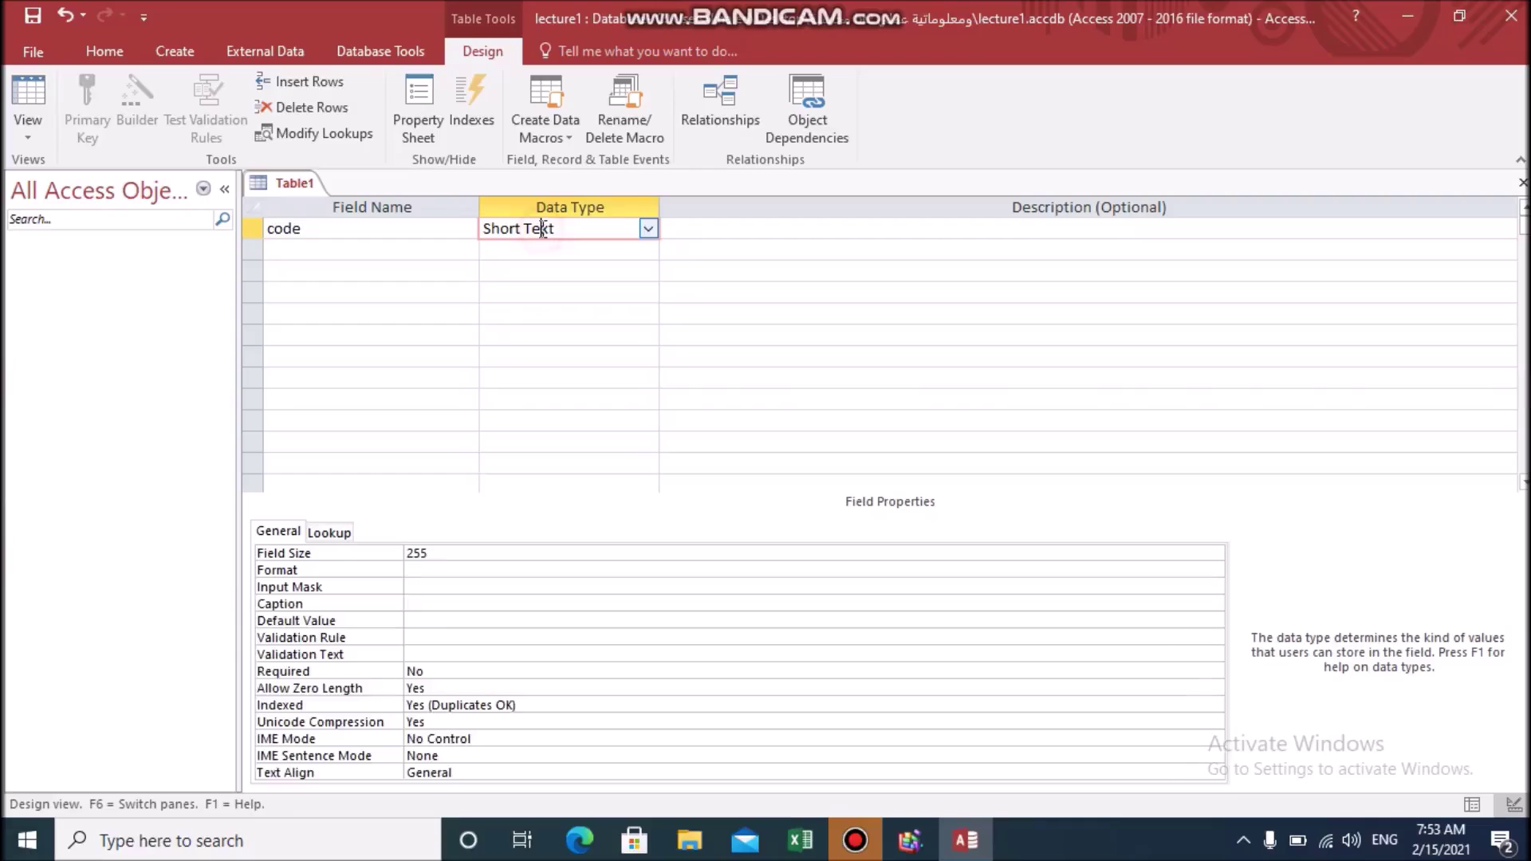
click(650, 249)
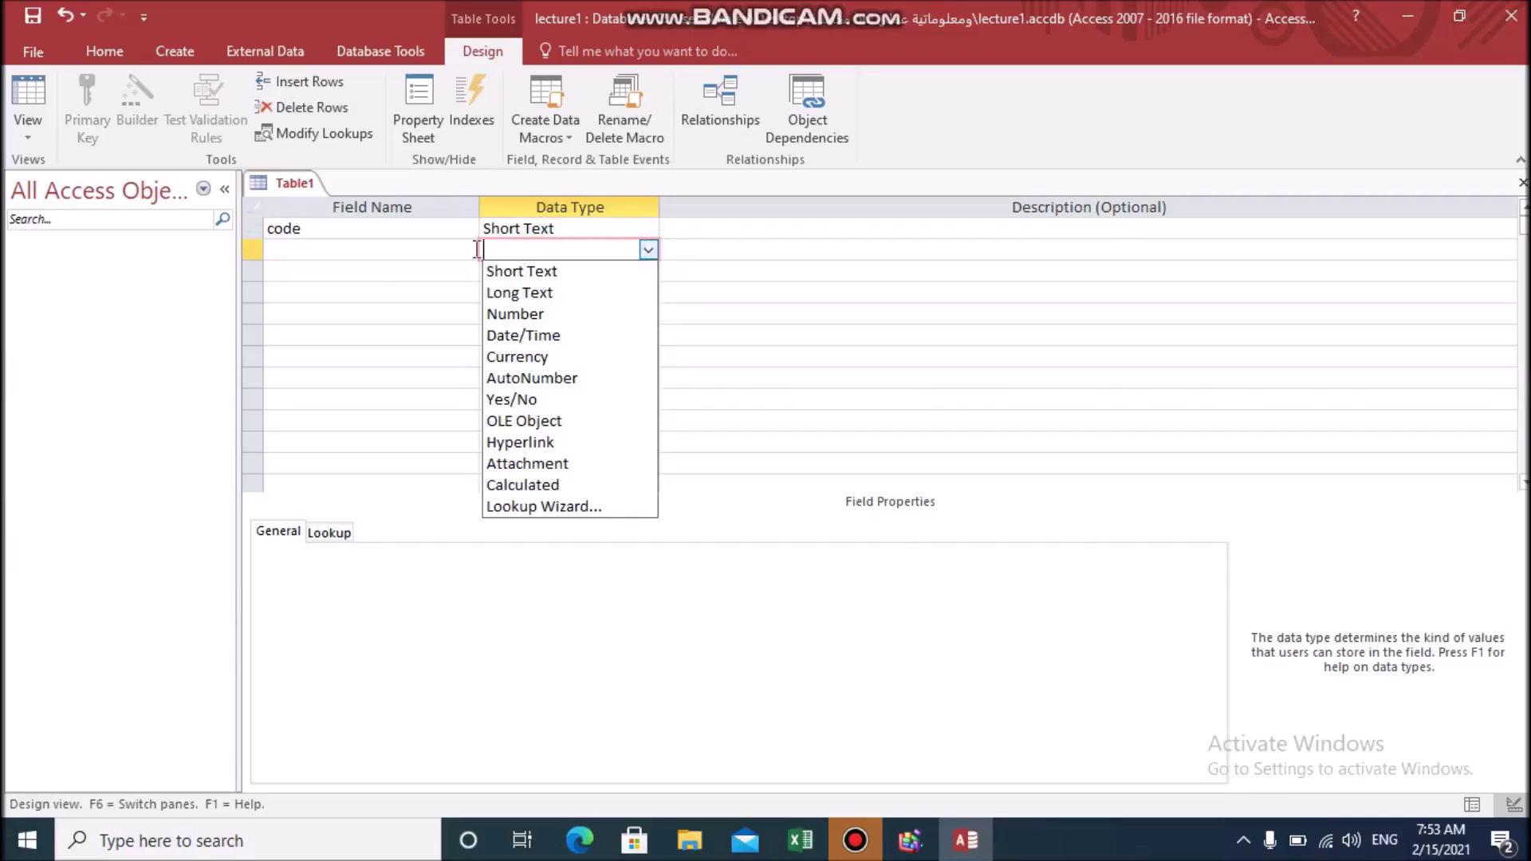
click(349, 251)
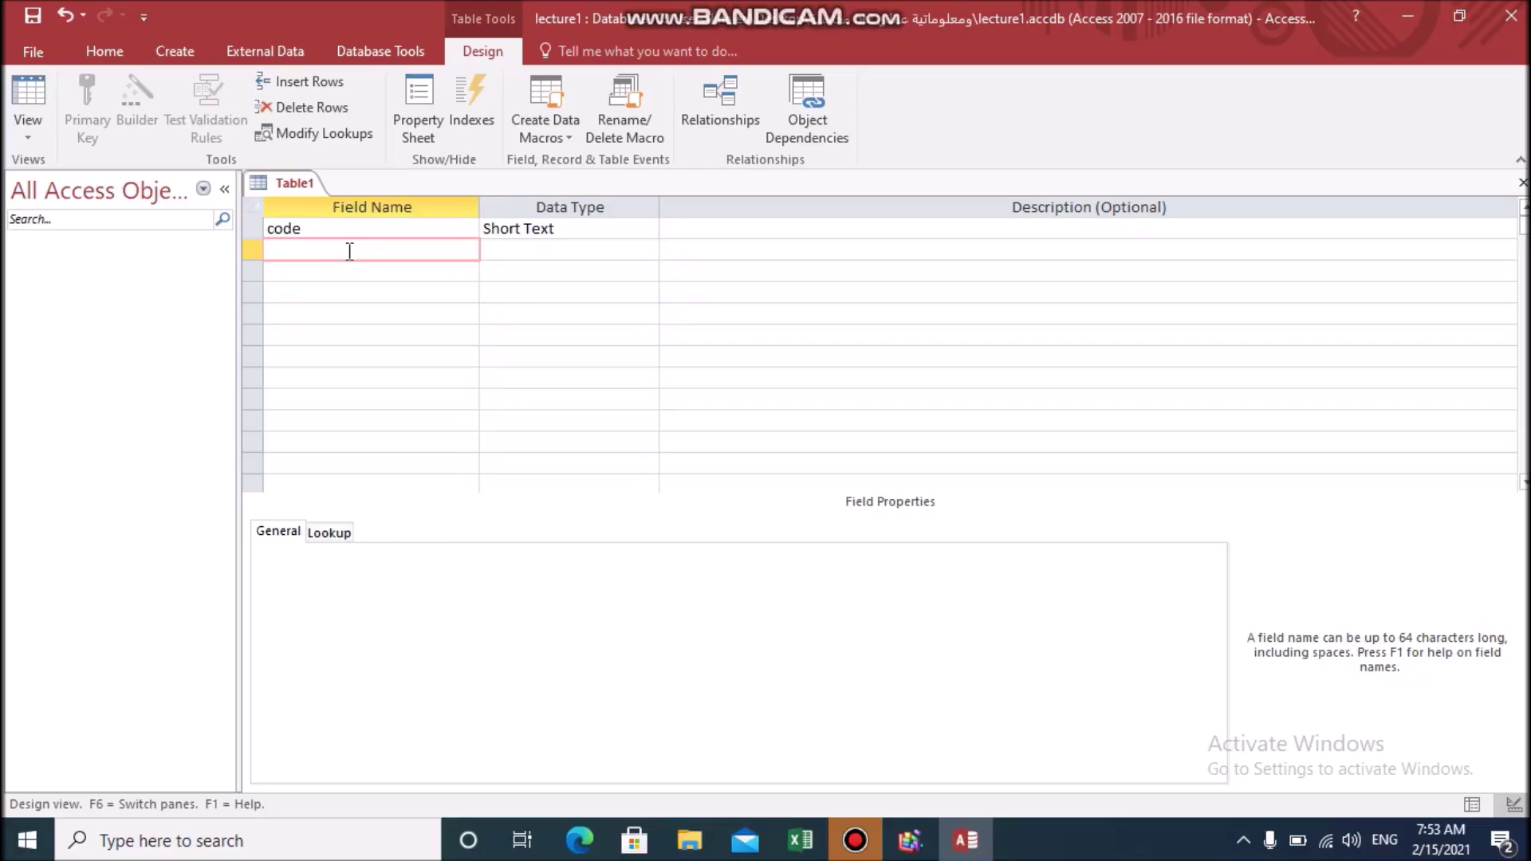
text(clientname)
click(502, 250)
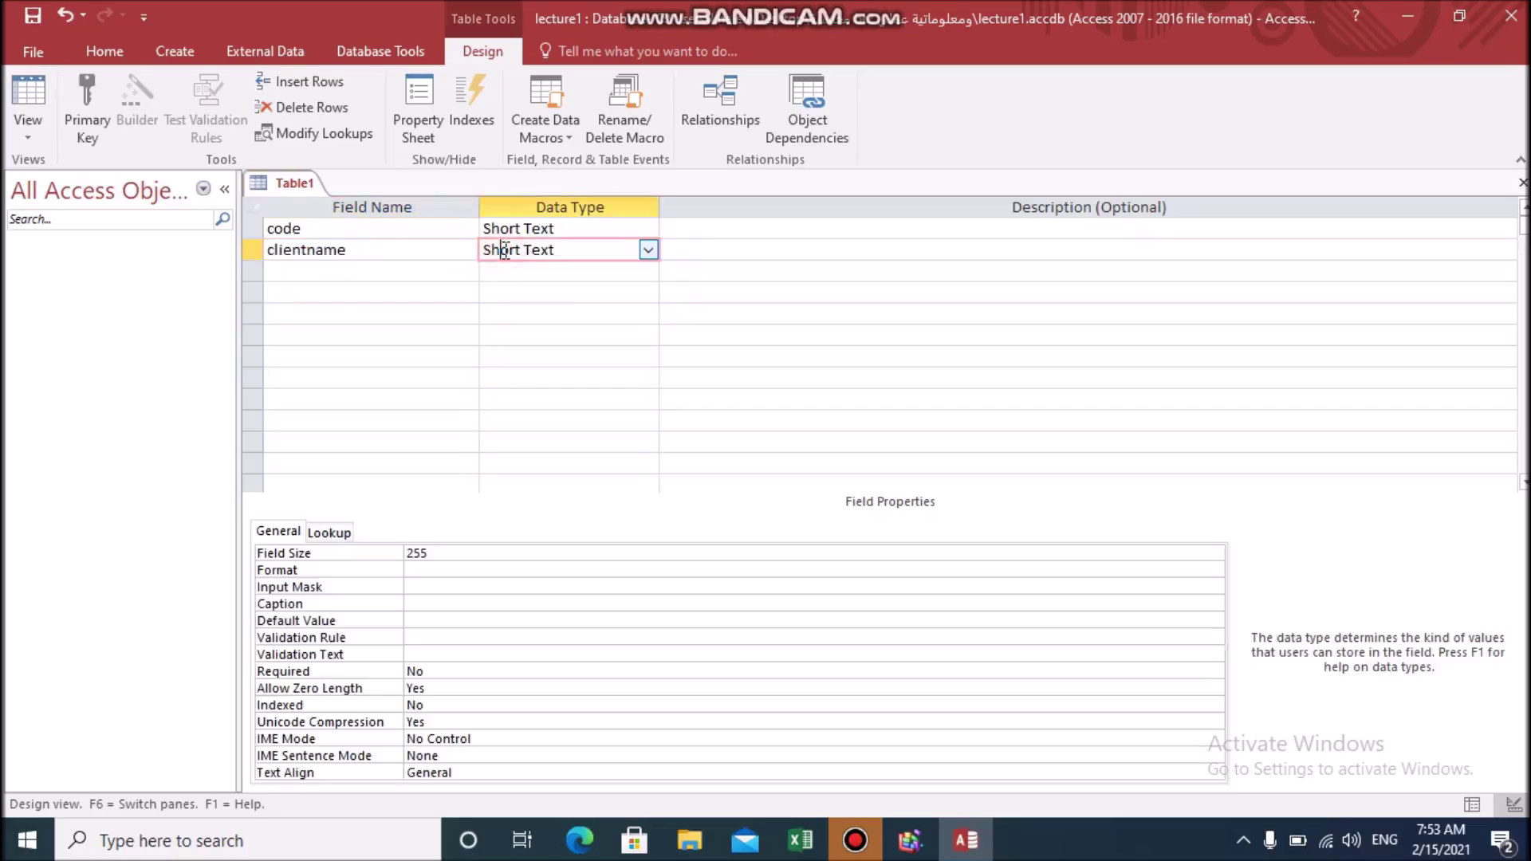
Add a third field named "dateof birth" with the Date/Time data type.
click(414, 273)
text(date)
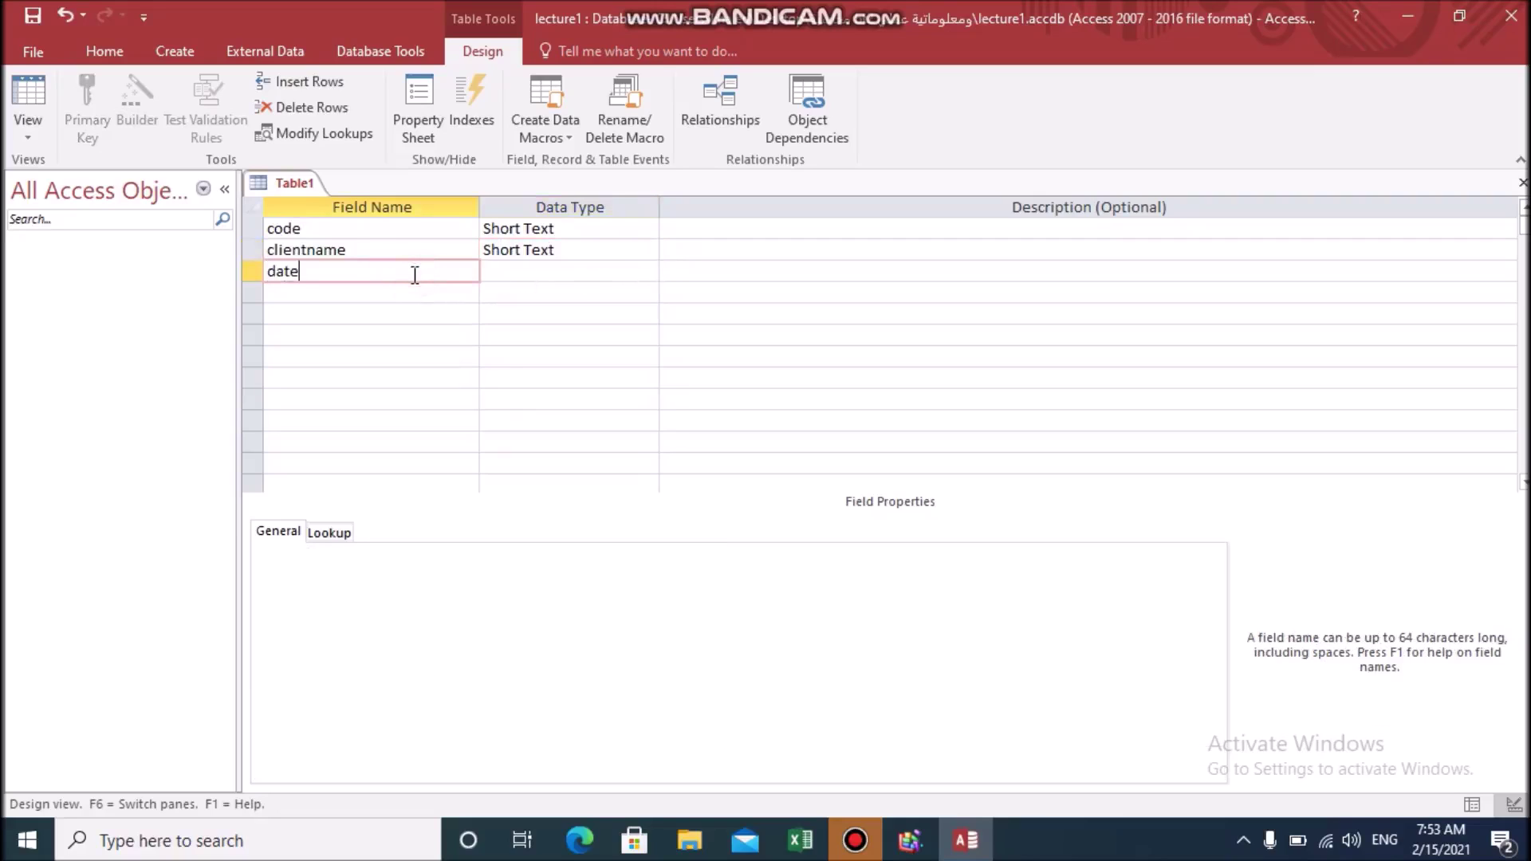
text(of birth)
click(563, 270)
click(647, 272)
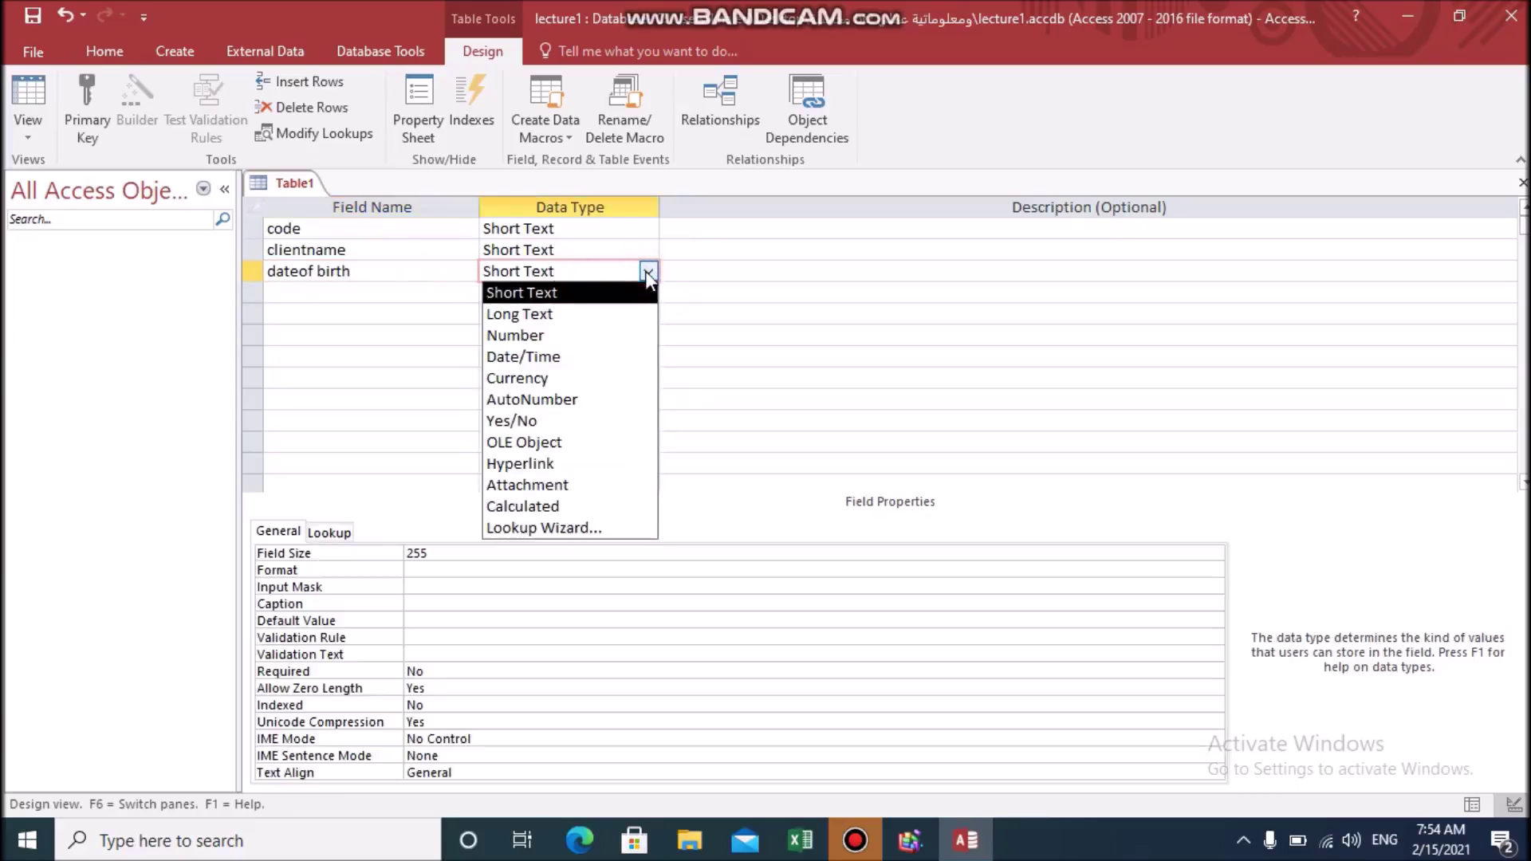
click(581, 361)
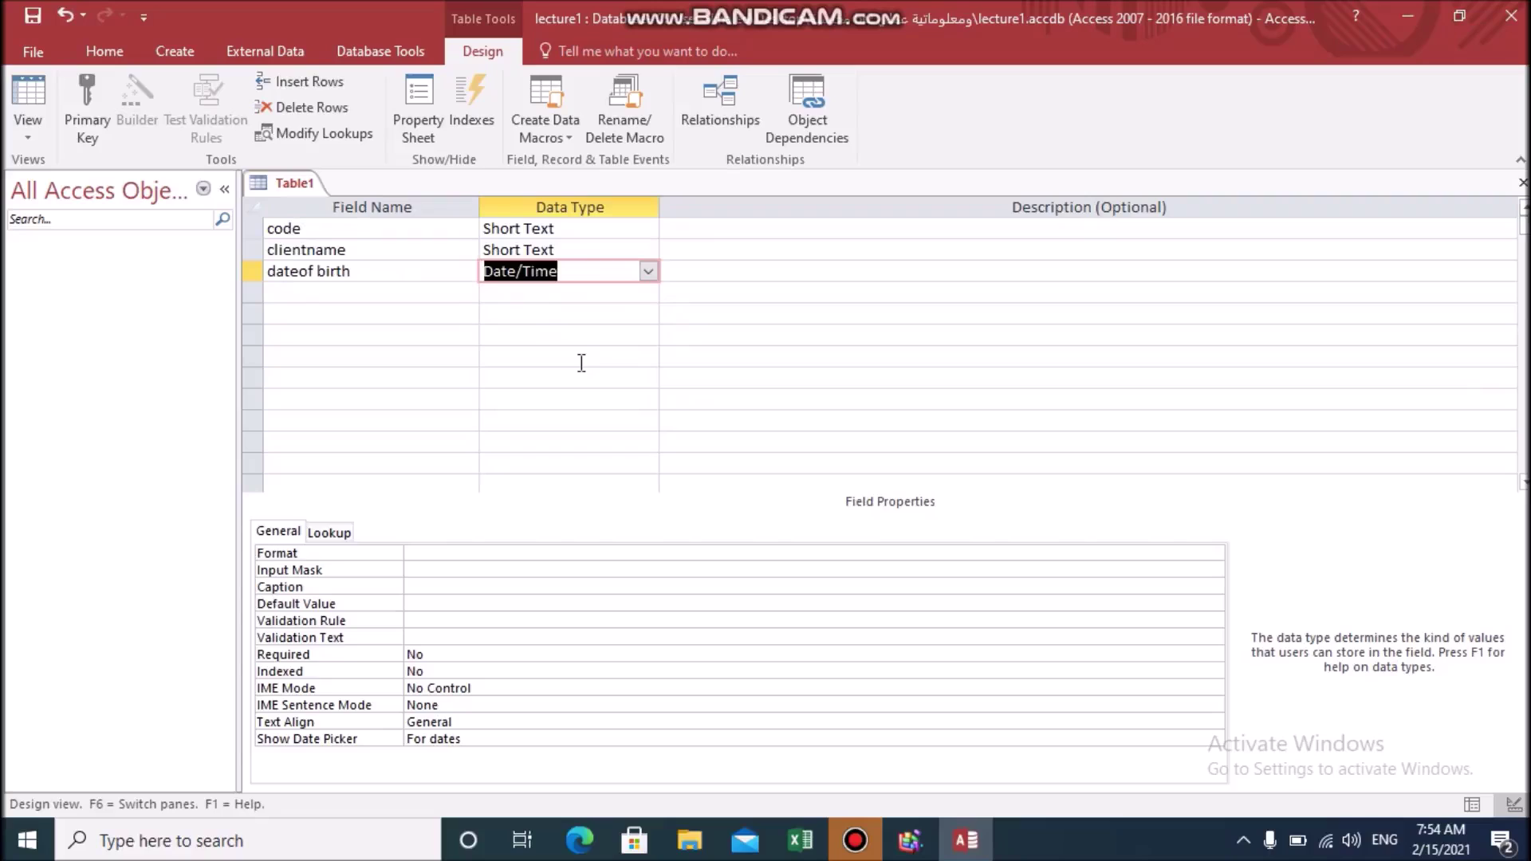
Add a fourth field named salary with the Currency data type.
click(409, 291)
text(sa)
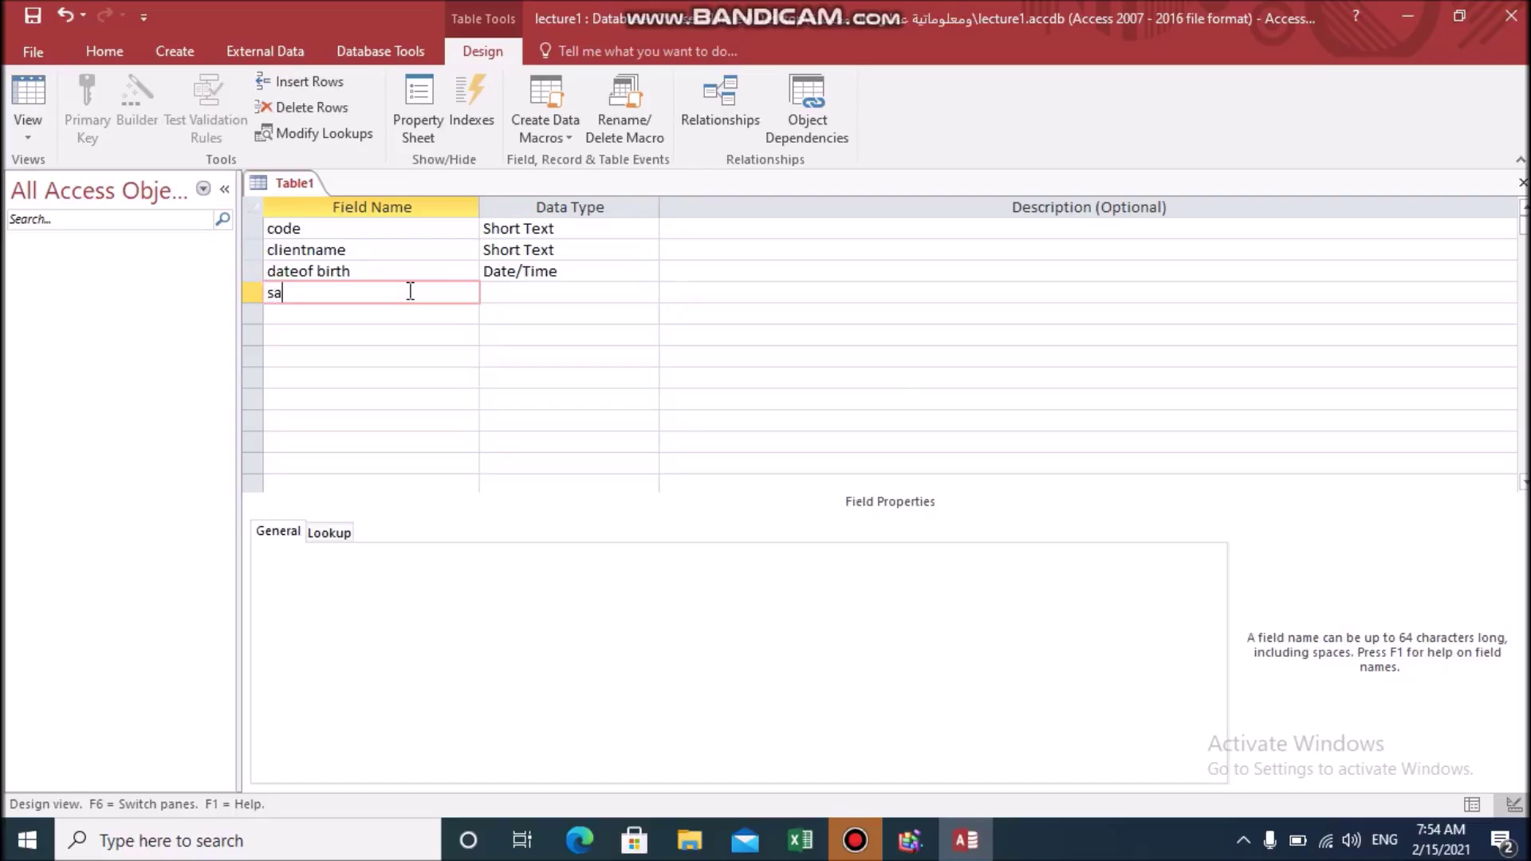
text(lary)
click(513, 289)
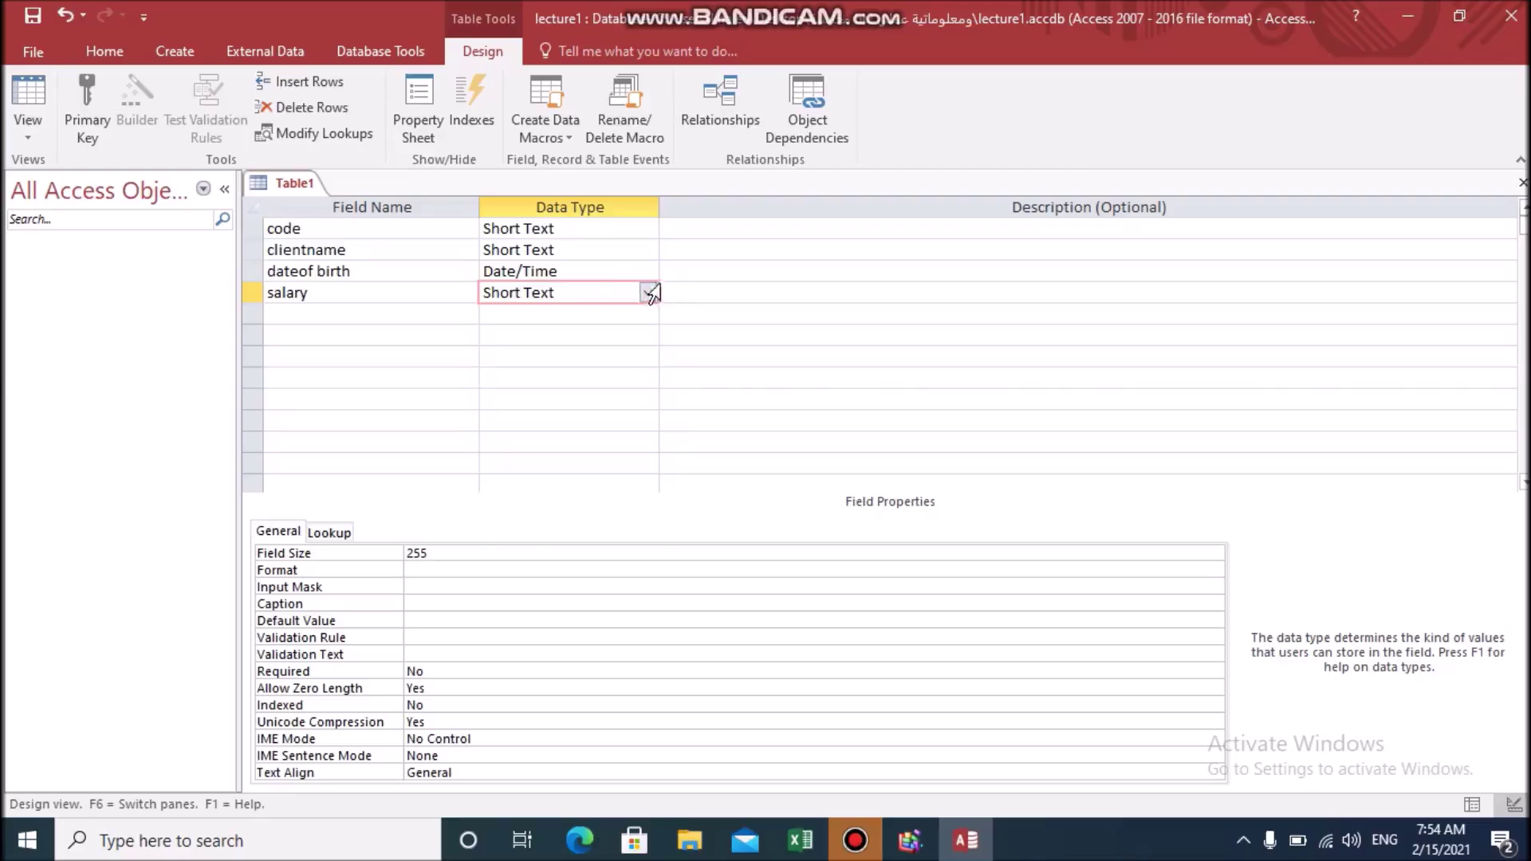
click(648, 293)
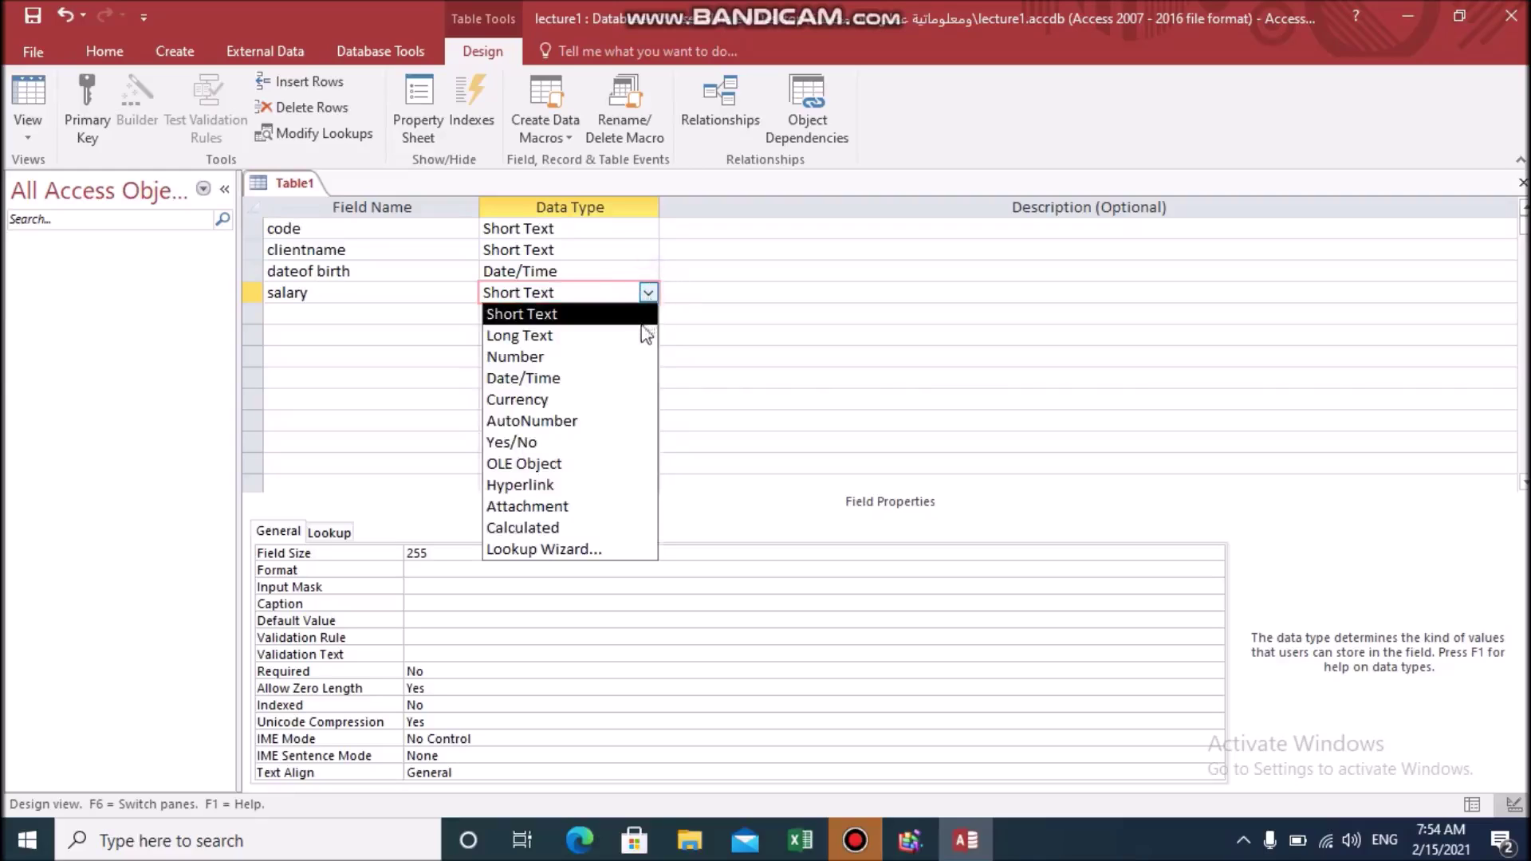
click(571, 399)
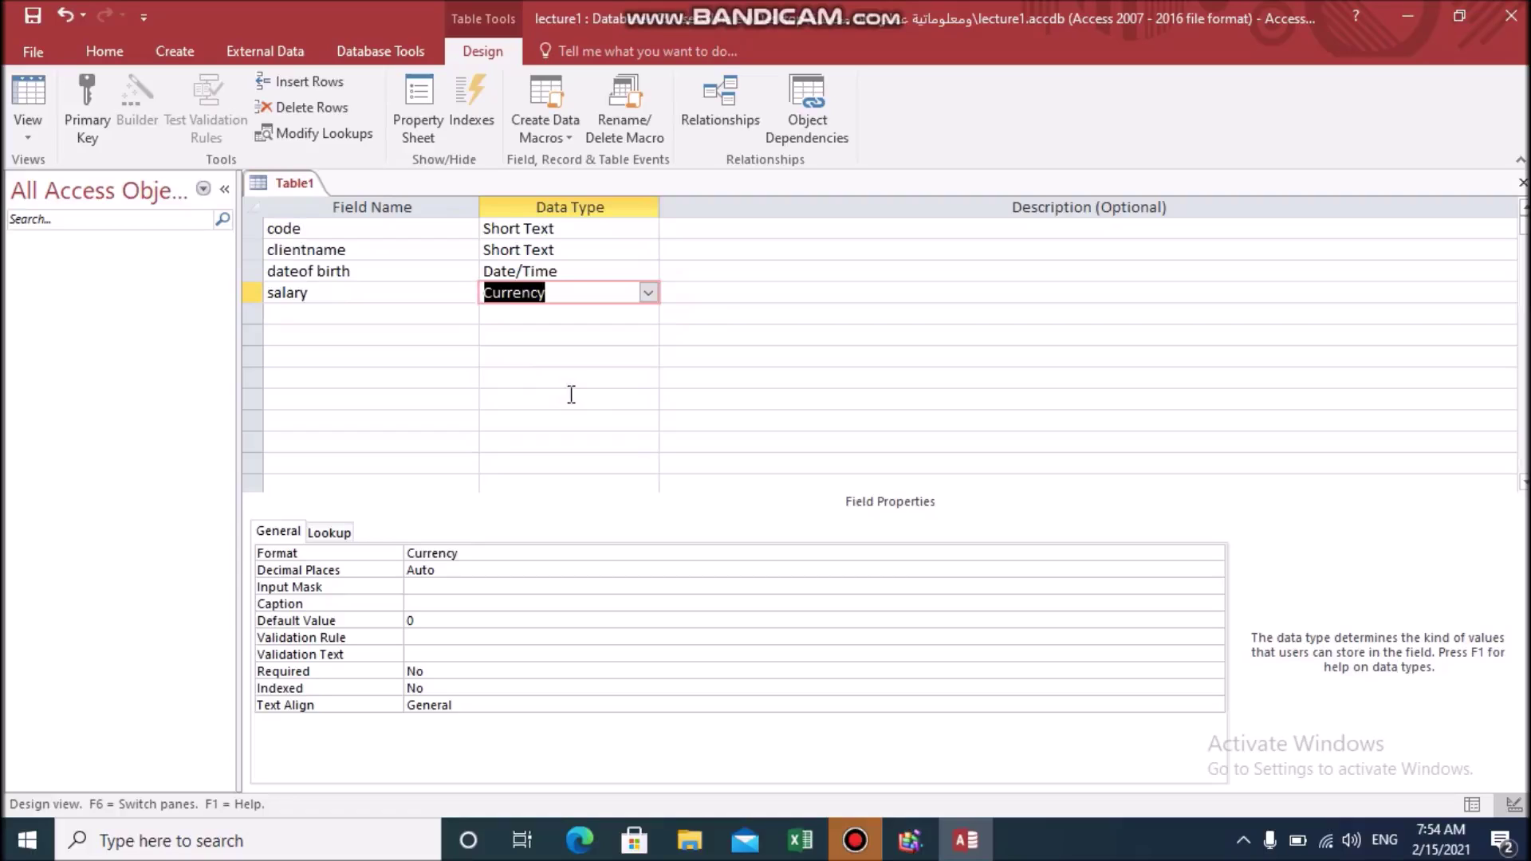
Make the code field the primary key and save the table under the name client.
click(398, 227)
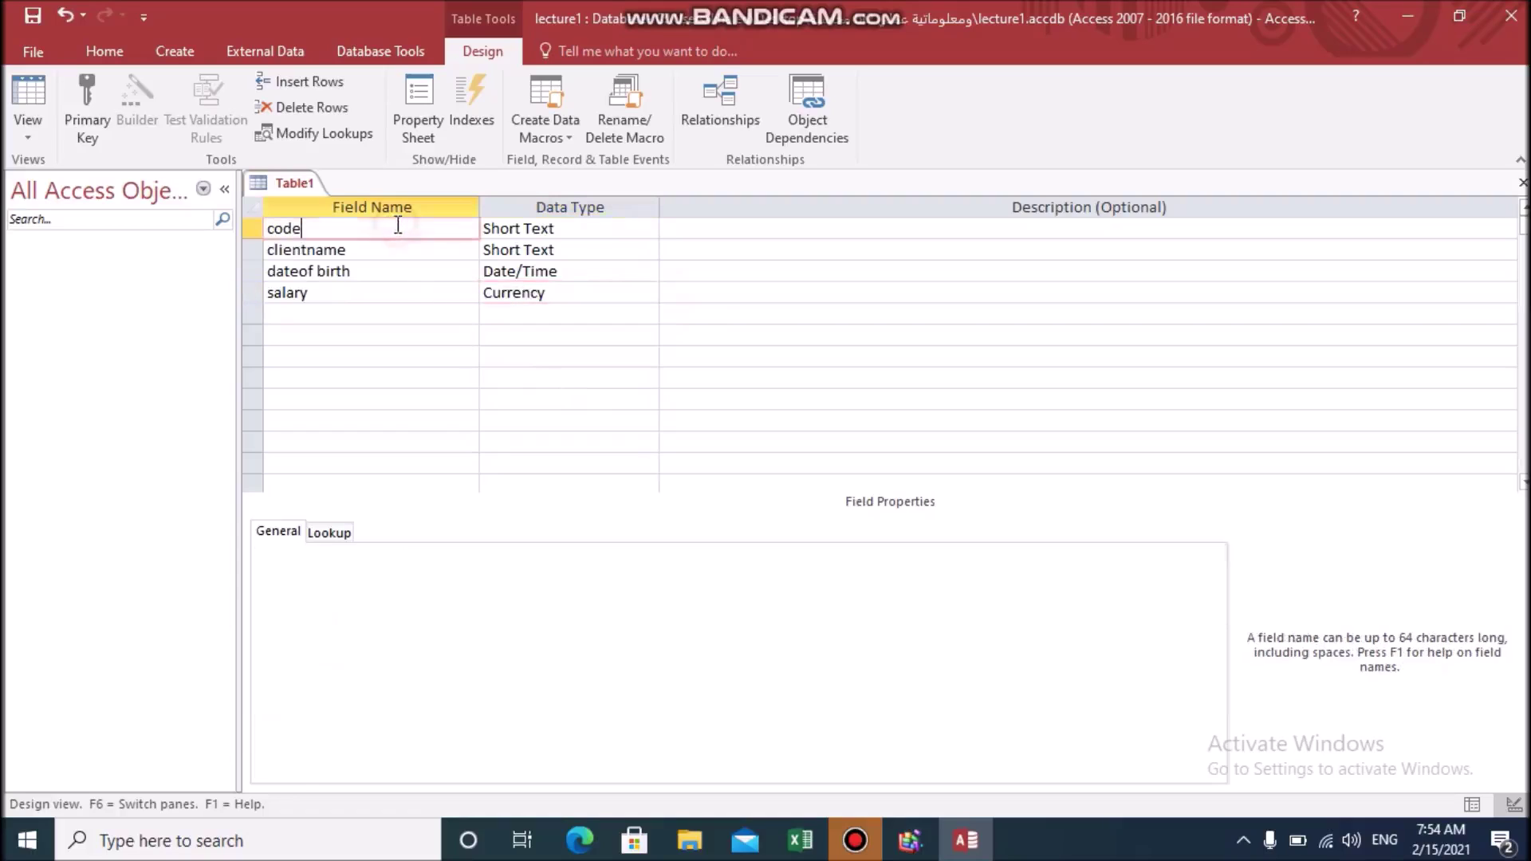
click(84, 102)
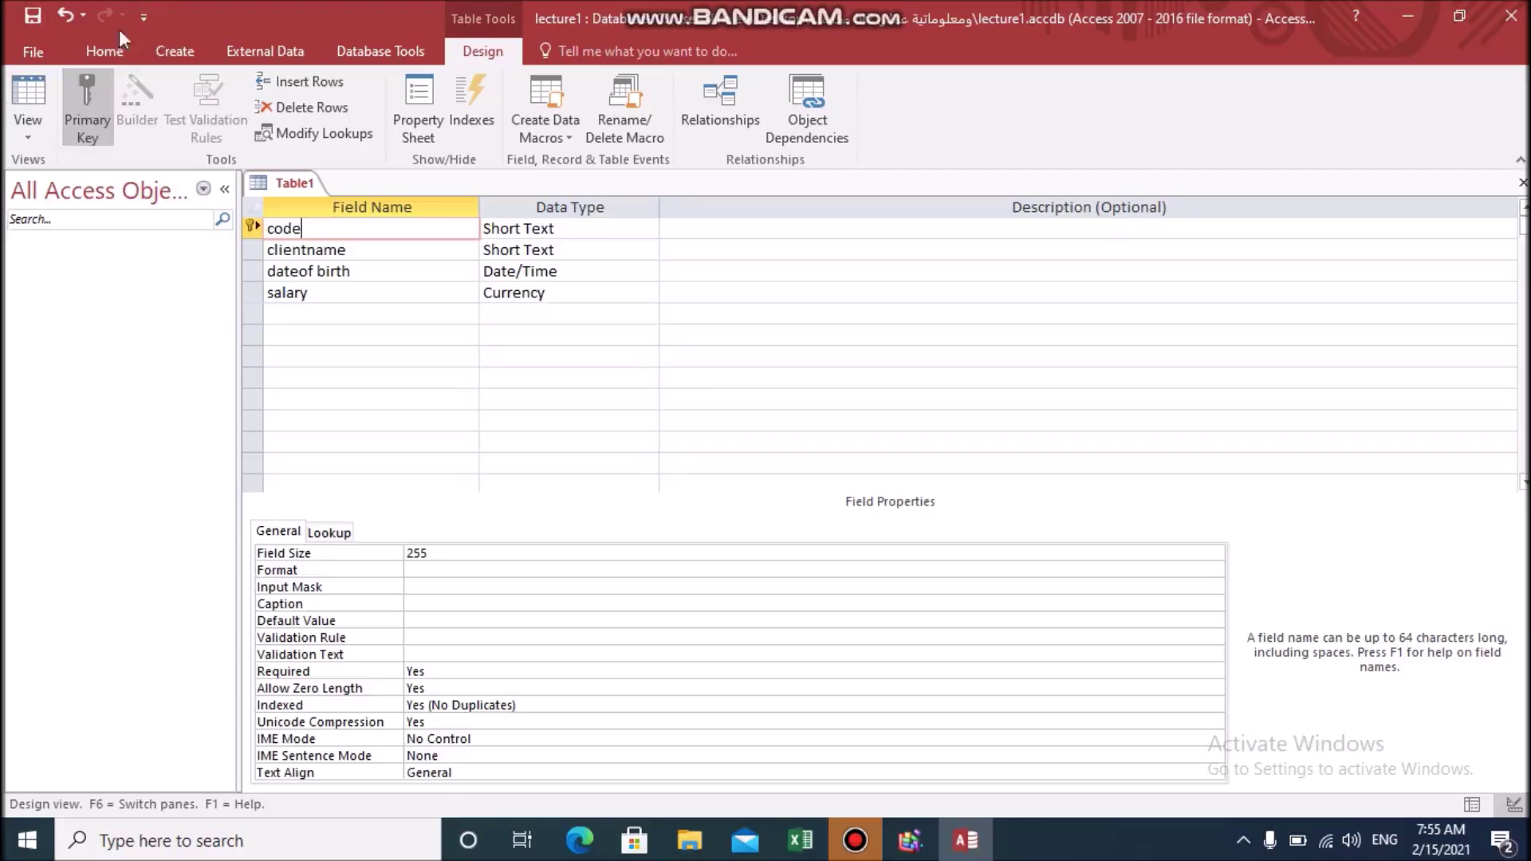
click(32, 22)
text(client)
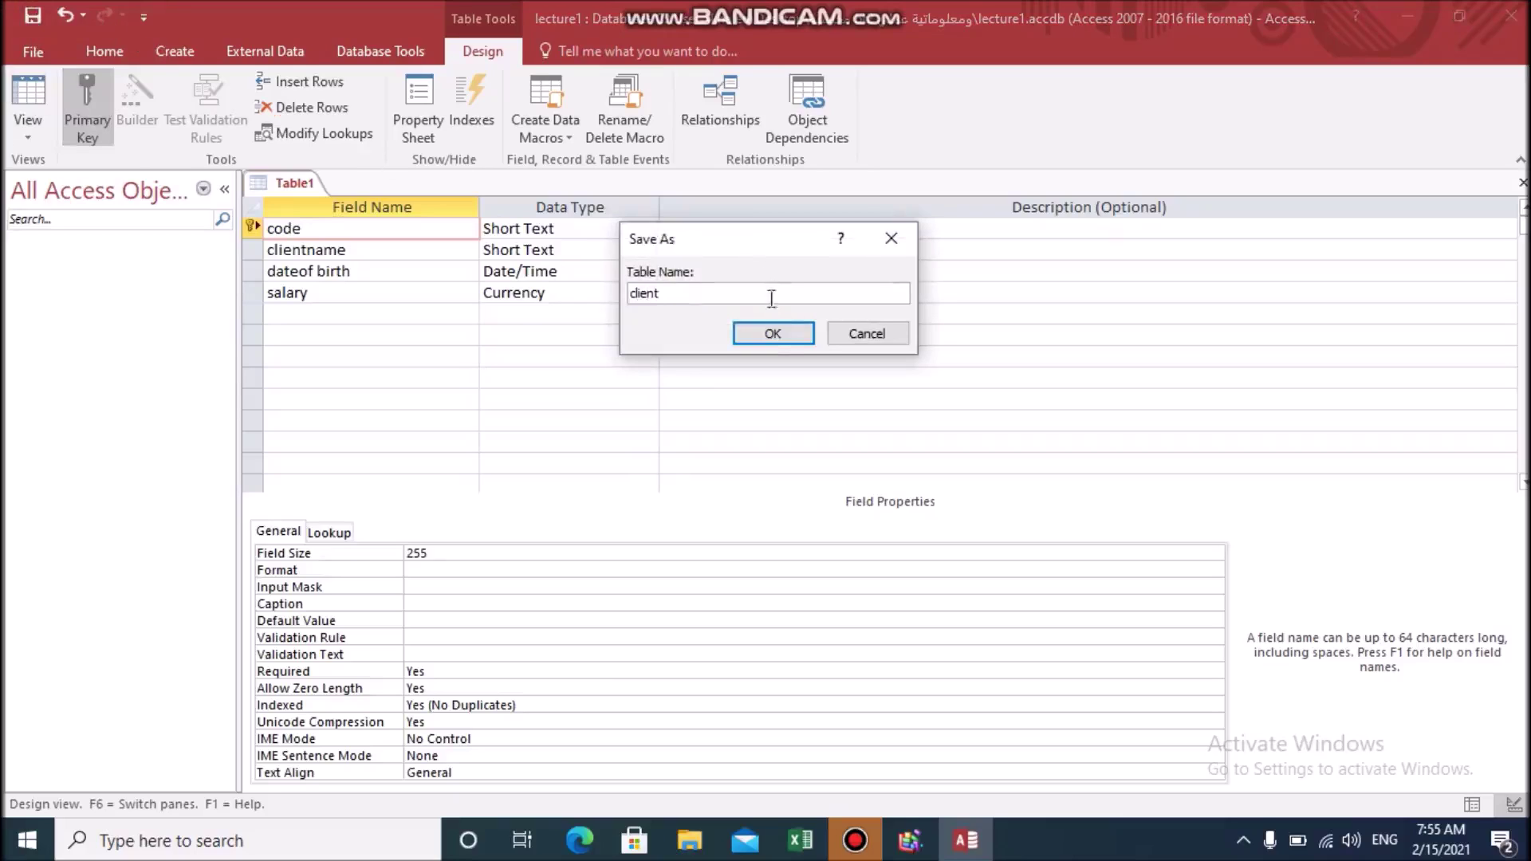
click(770, 333)
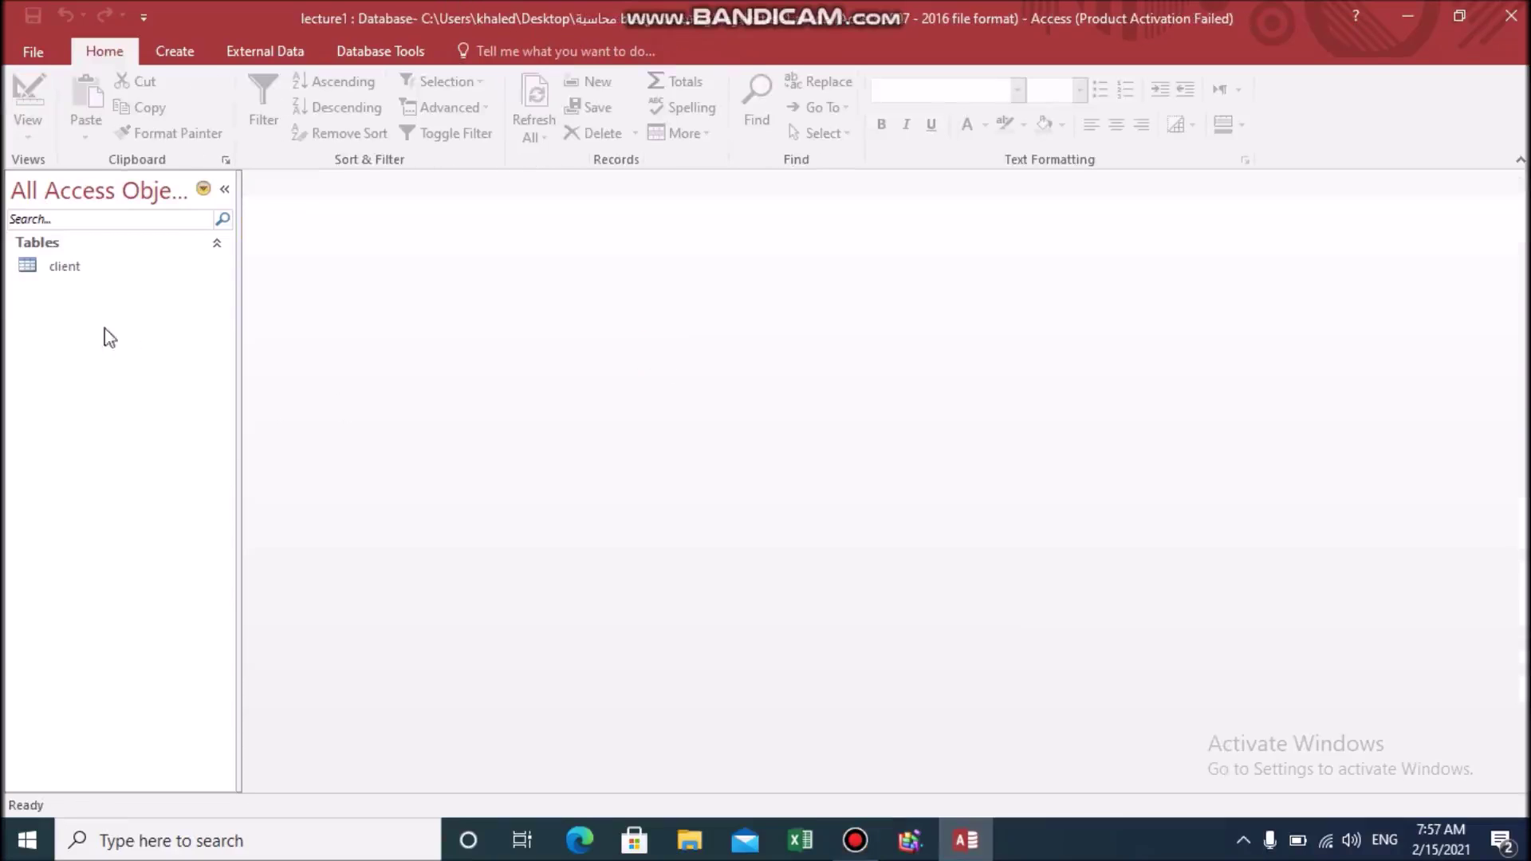
Open the client table in Datasheet view.
click(66, 268)
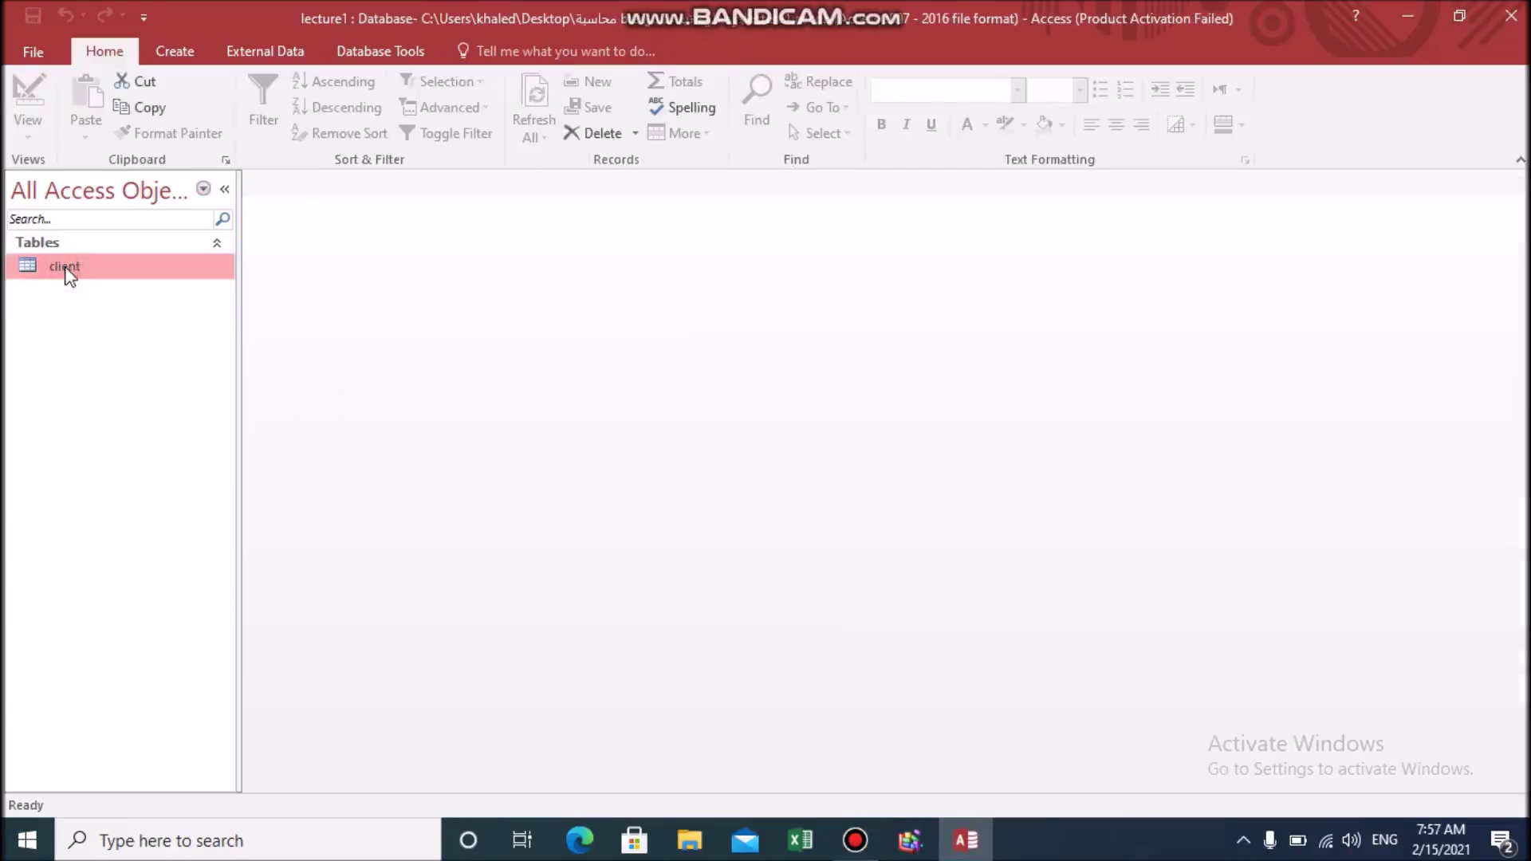
double_click(65, 268)
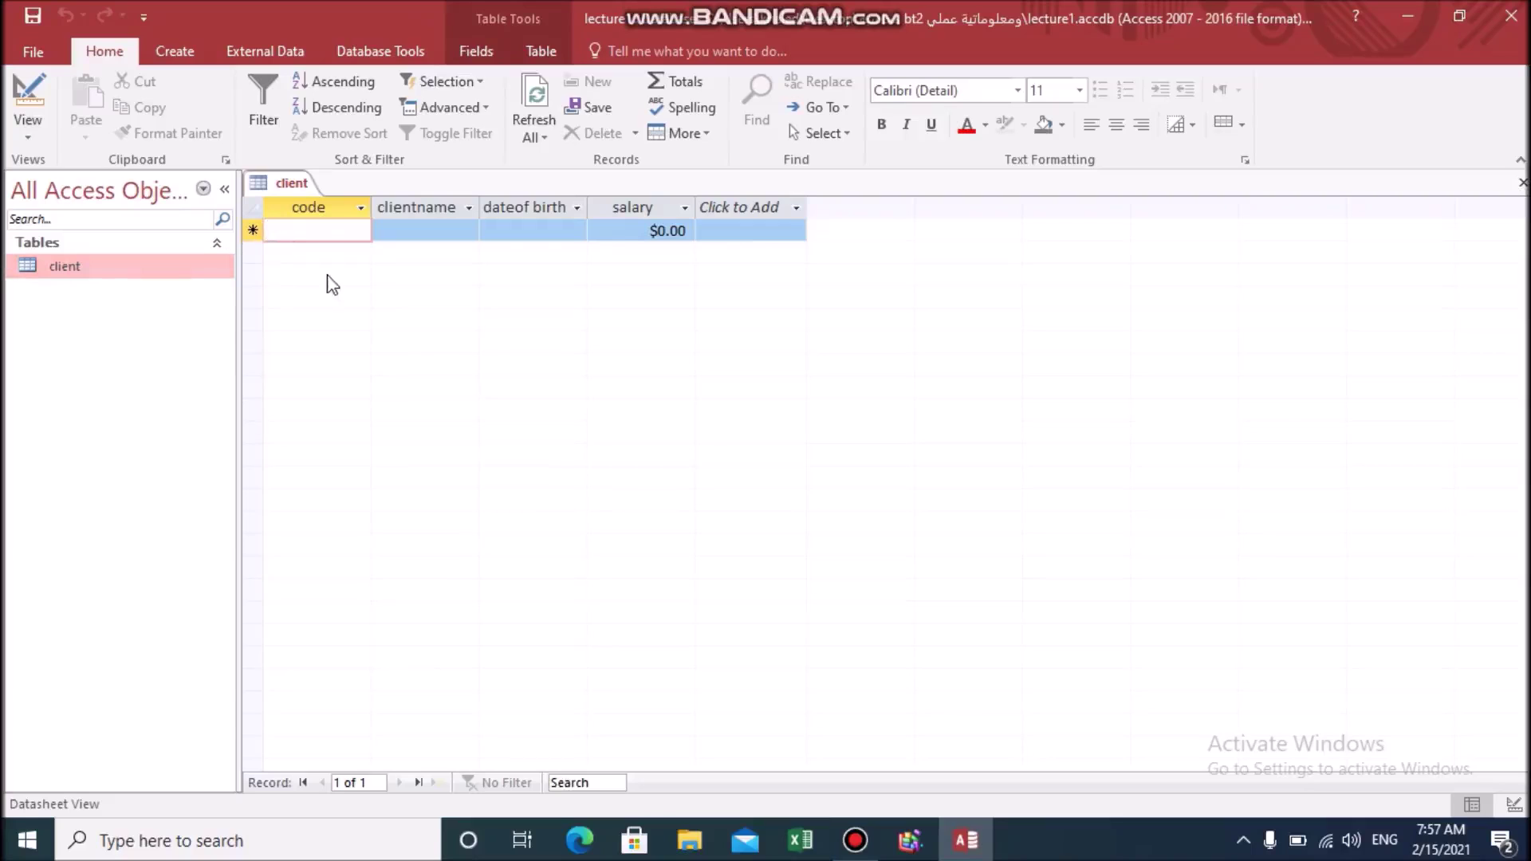
Start the first client record with code 1 and the client's name.
text(1)
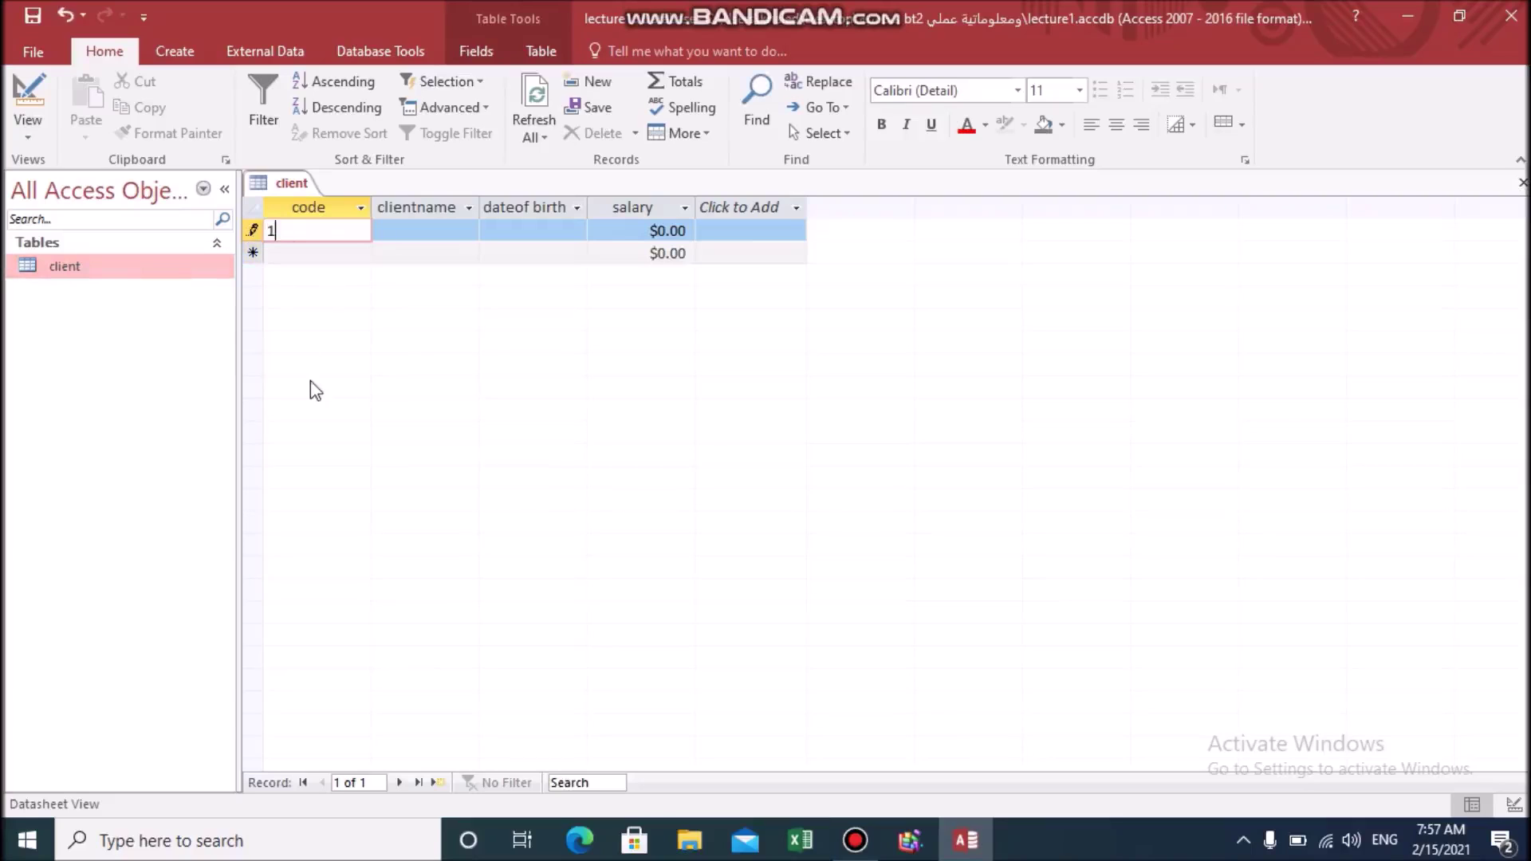
click(432, 230)
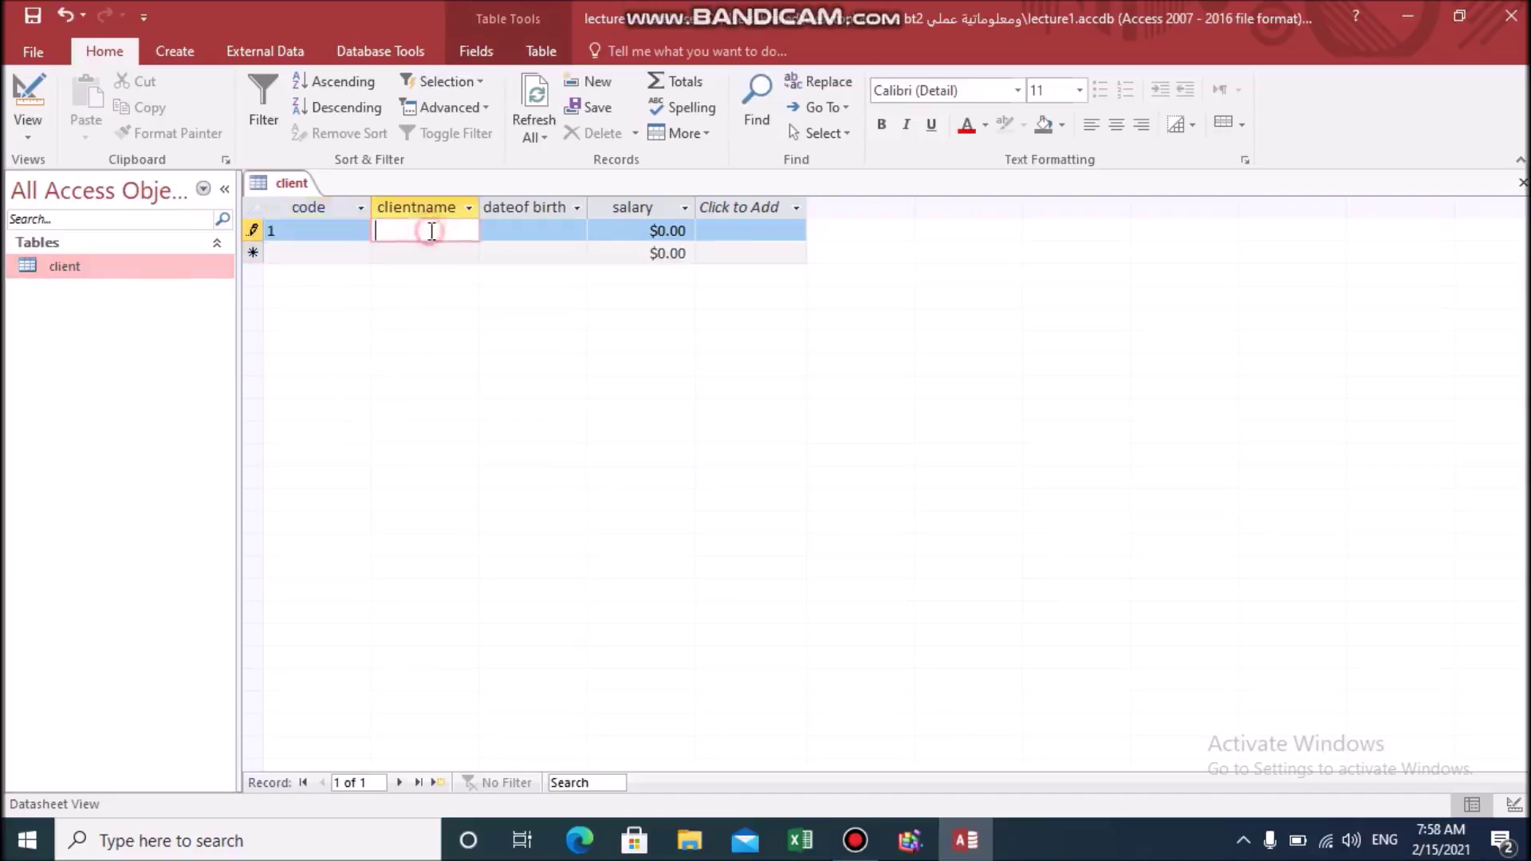
text(sami)
key(Tab)
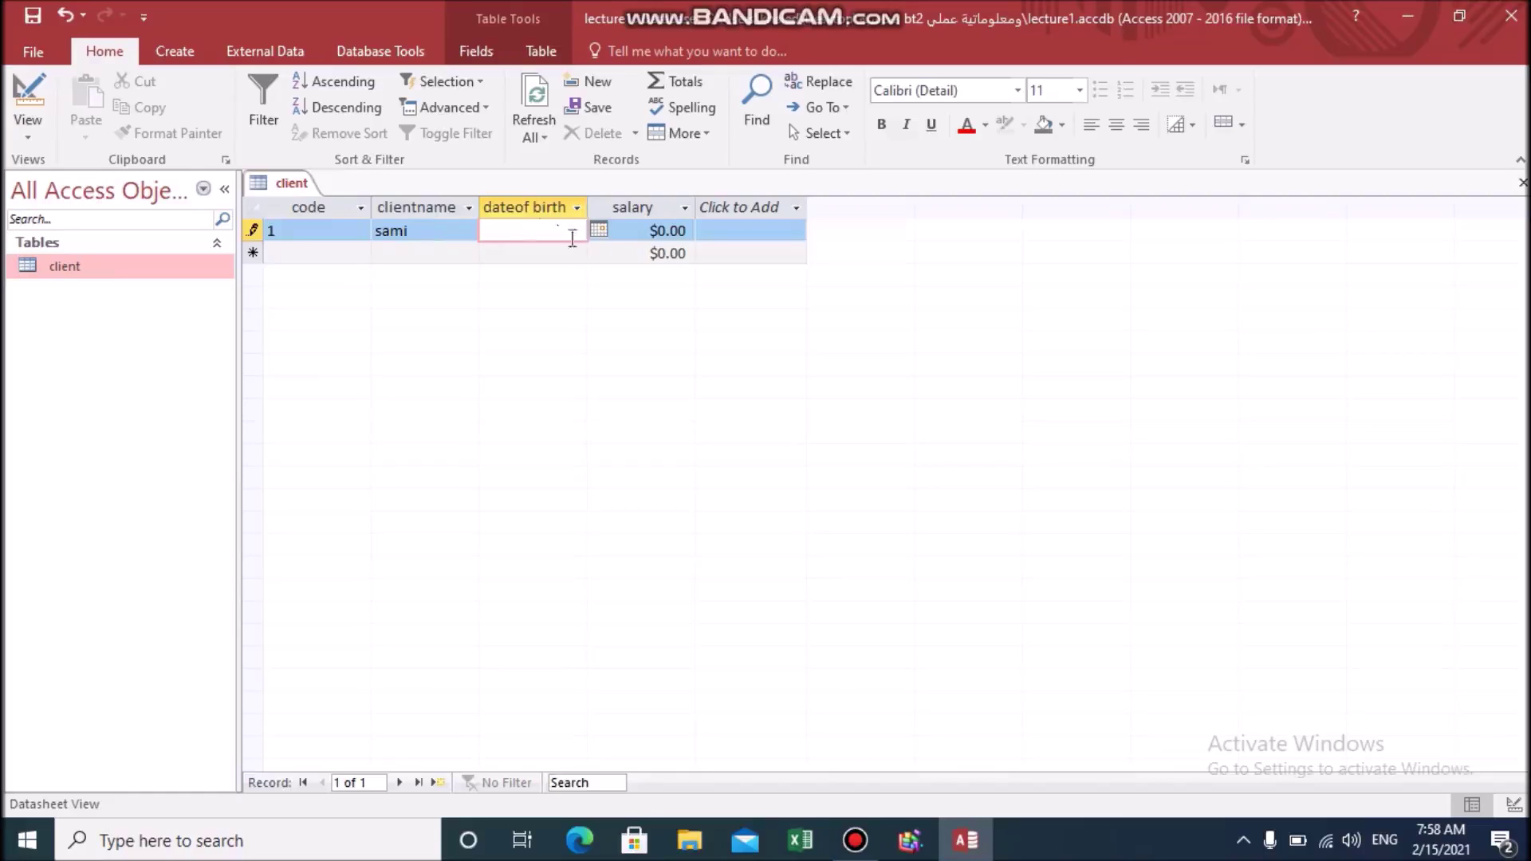
Pick the first client's date of birth from the calendar and set the salary to 2000.
click(598, 231)
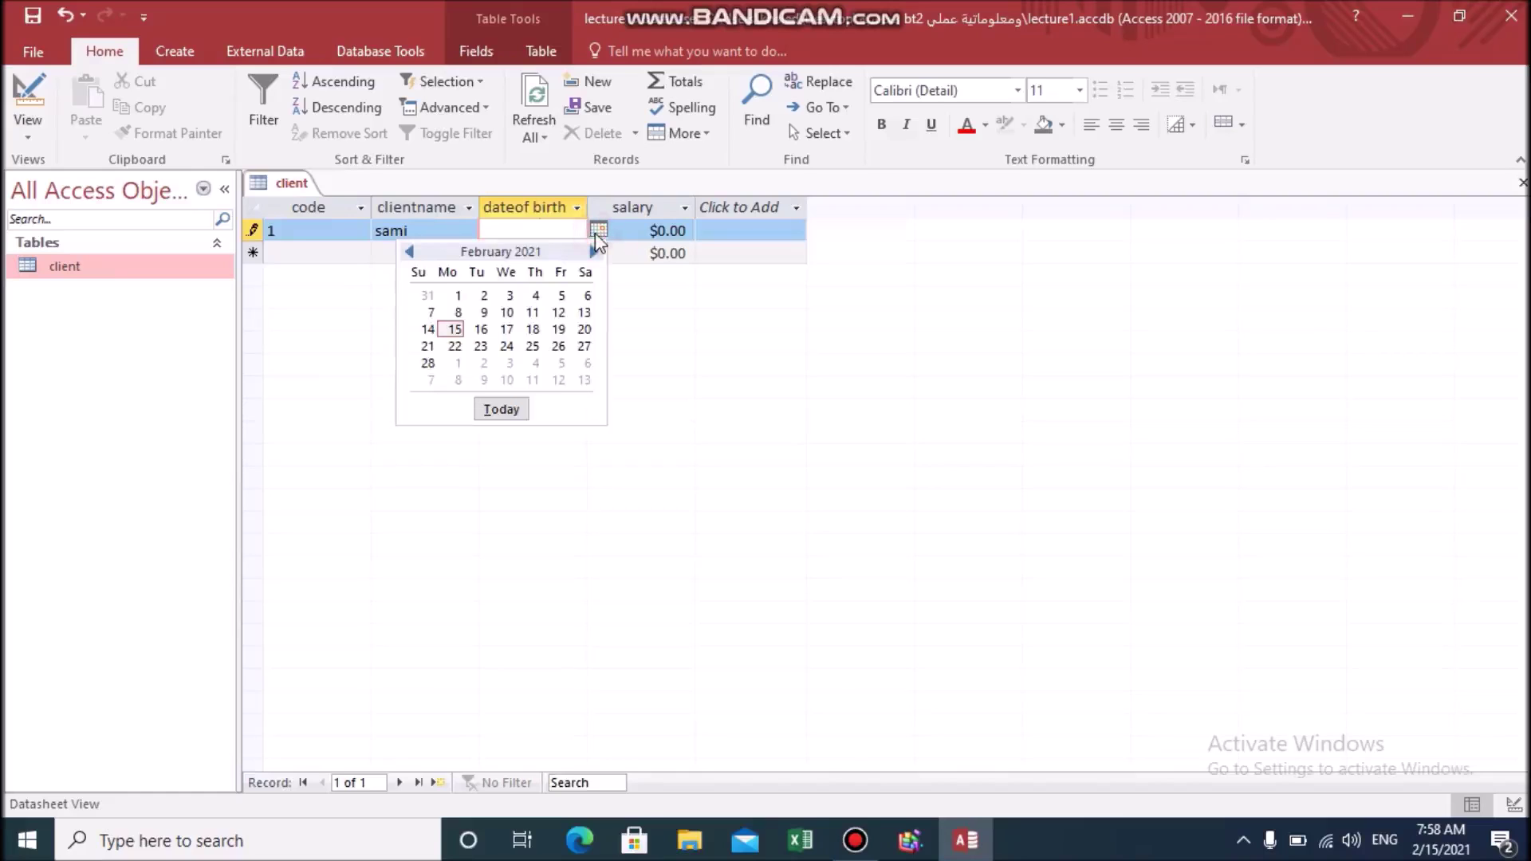
click(409, 252)
click(409, 251)
click(409, 251)
click(409, 251)
click(409, 251)
click(409, 252)
click(409, 251)
click(409, 252)
click(410, 252)
click(410, 251)
click(410, 251)
click(410, 252)
click(410, 251)
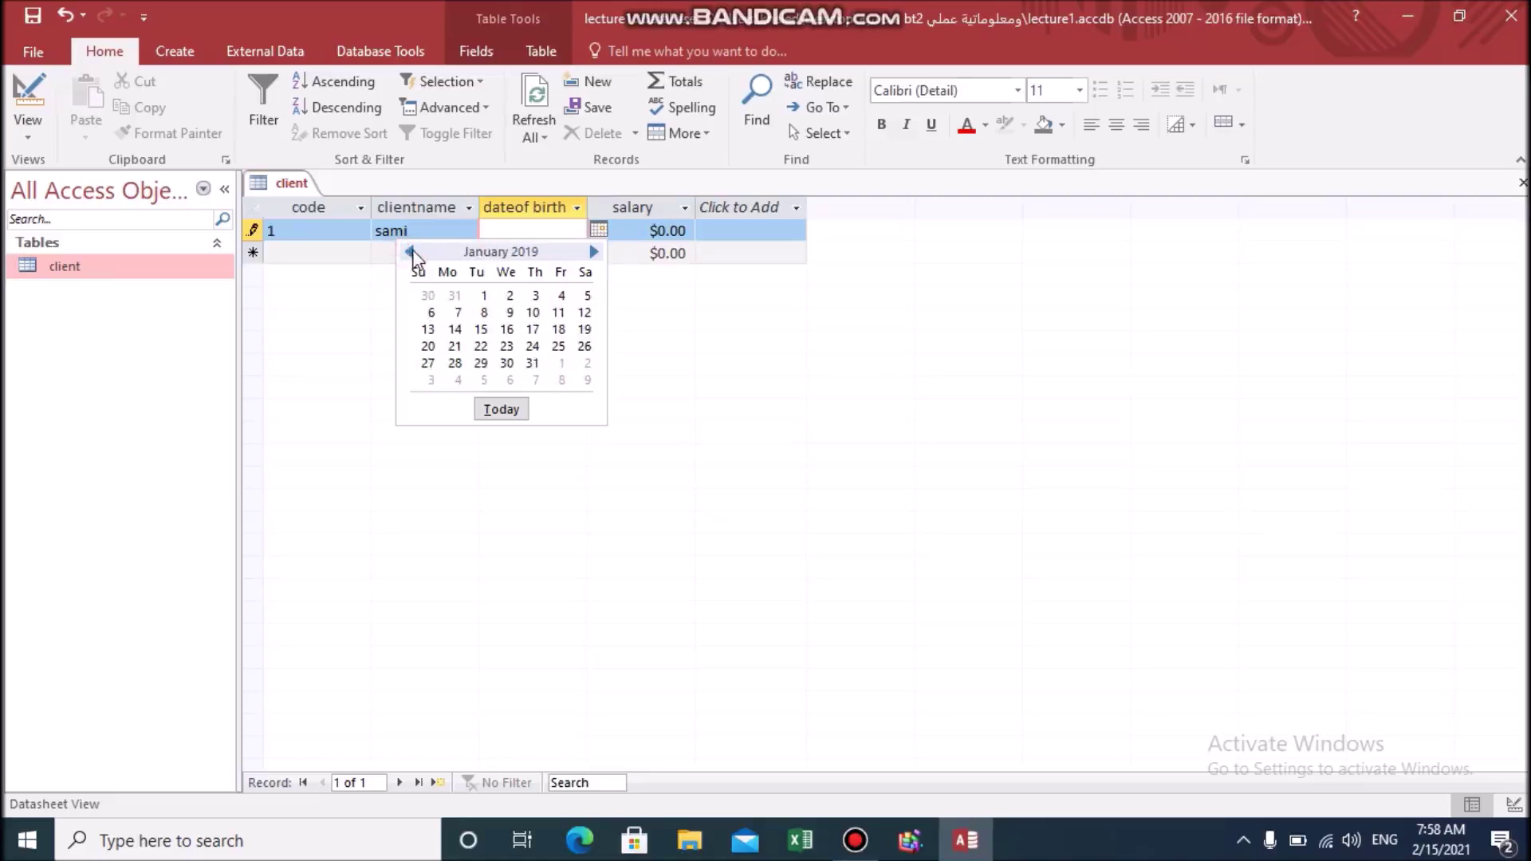
click(410, 251)
click(410, 252)
click(409, 251)
click(410, 251)
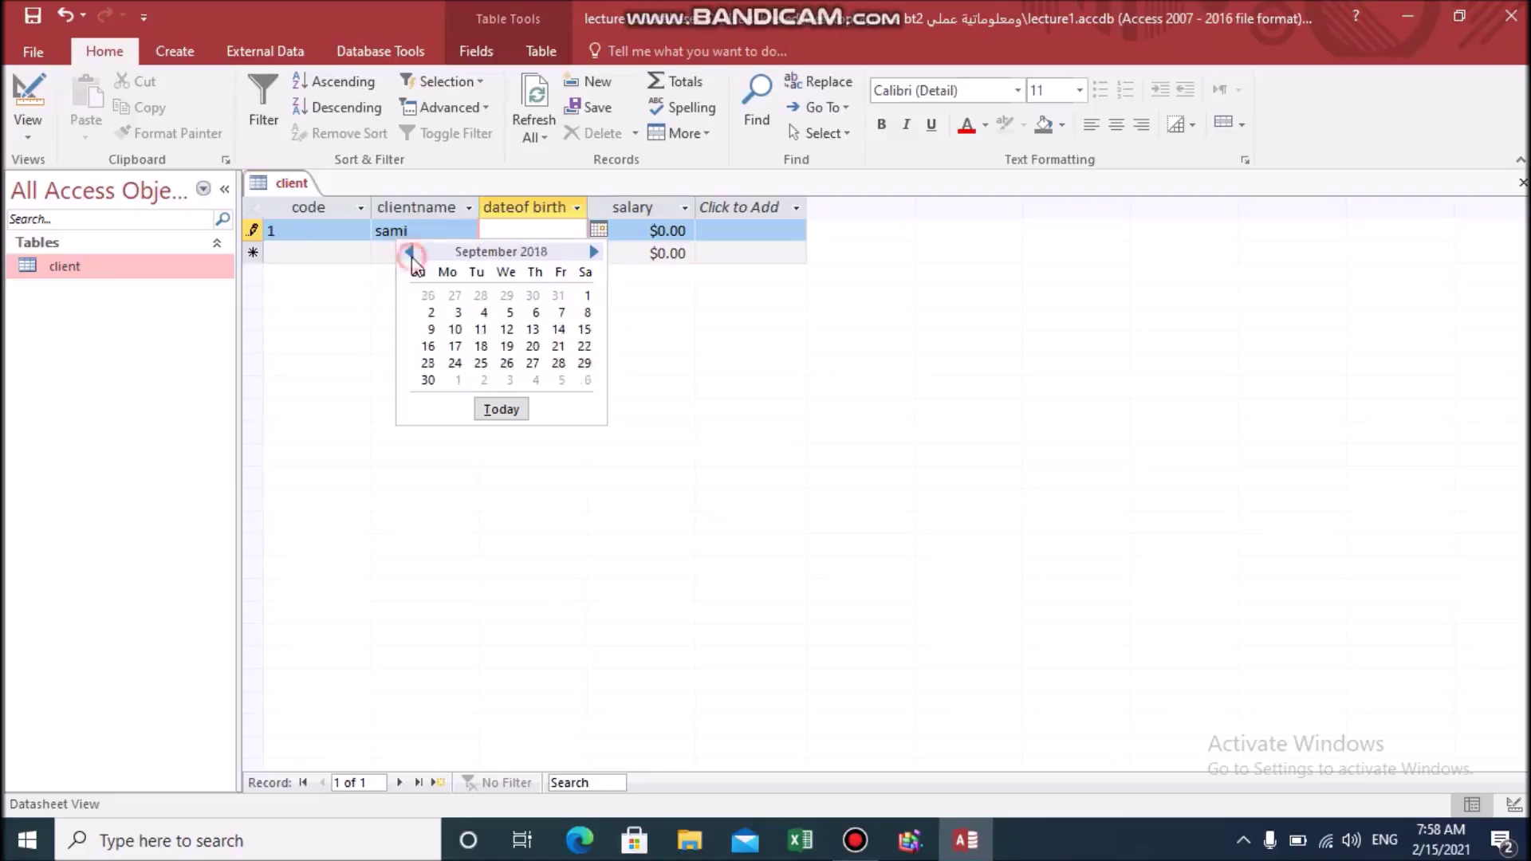
click(482, 346)
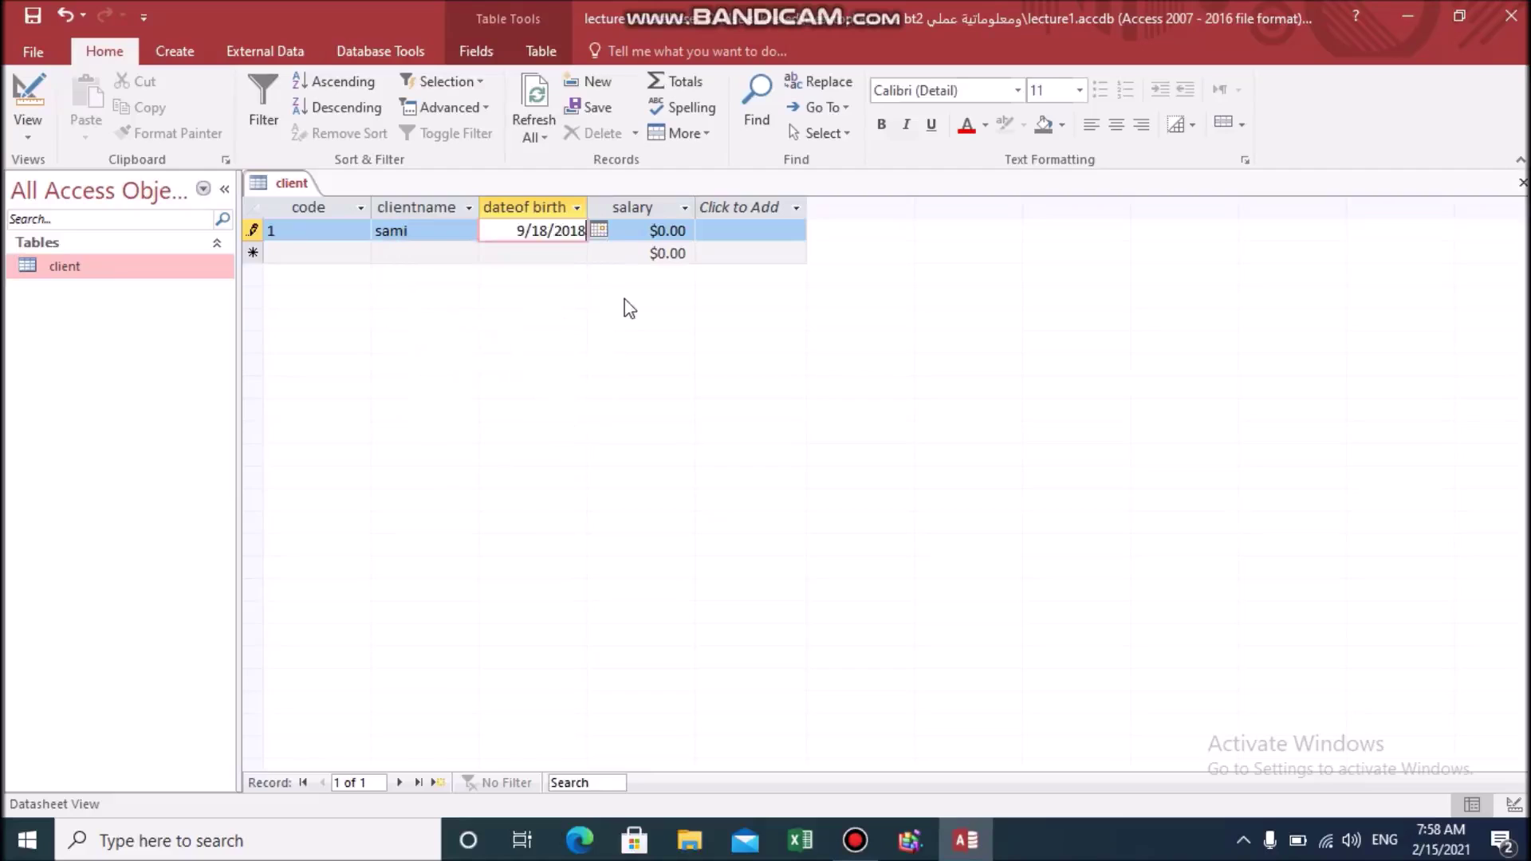
click(637, 230)
text(2000)
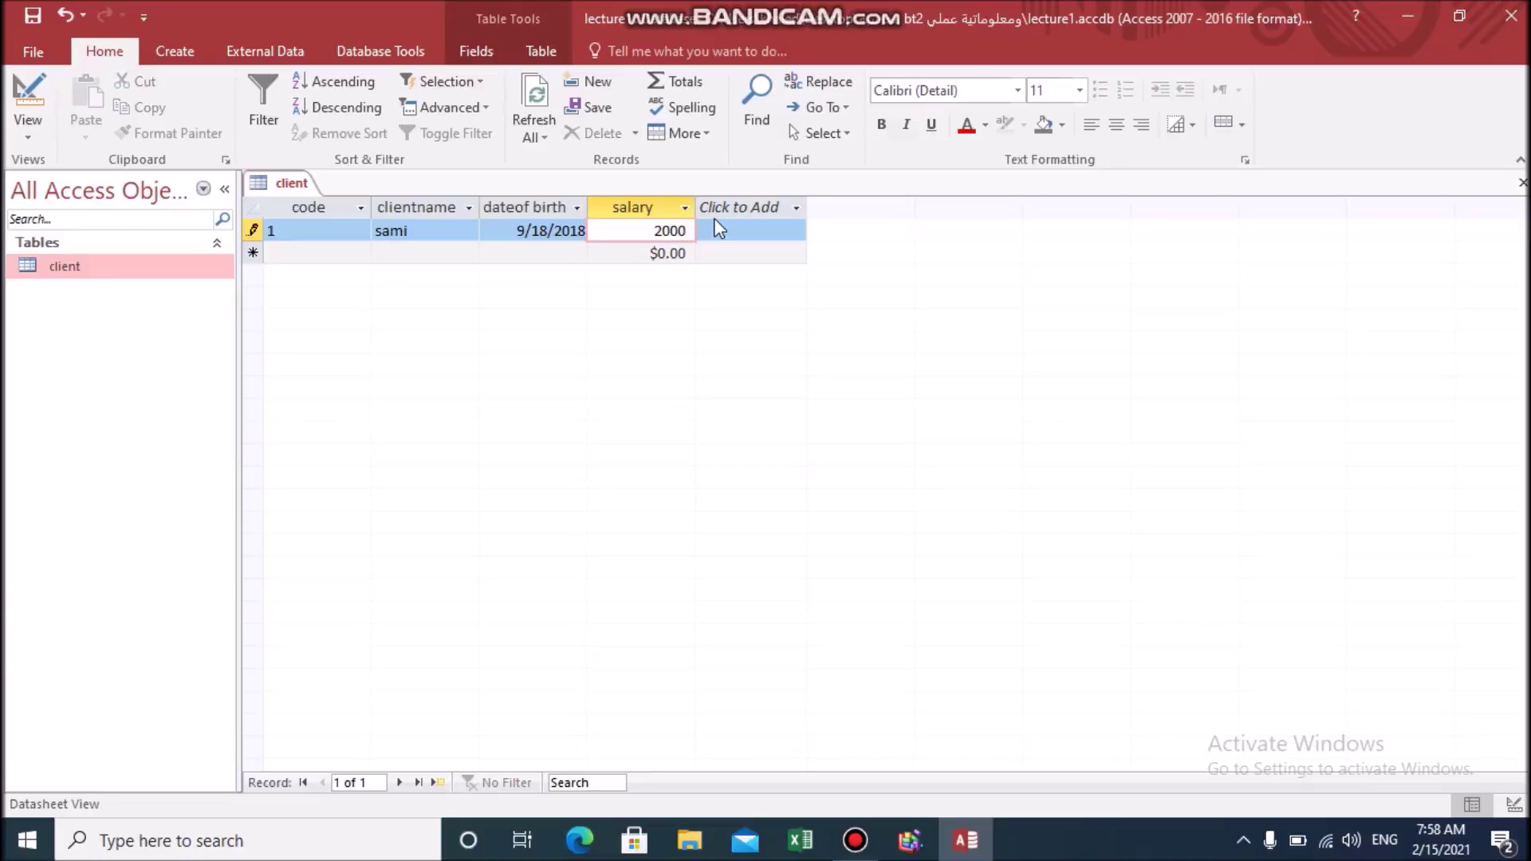
Start a second client record with code 100 and the client's name.
click(325, 249)
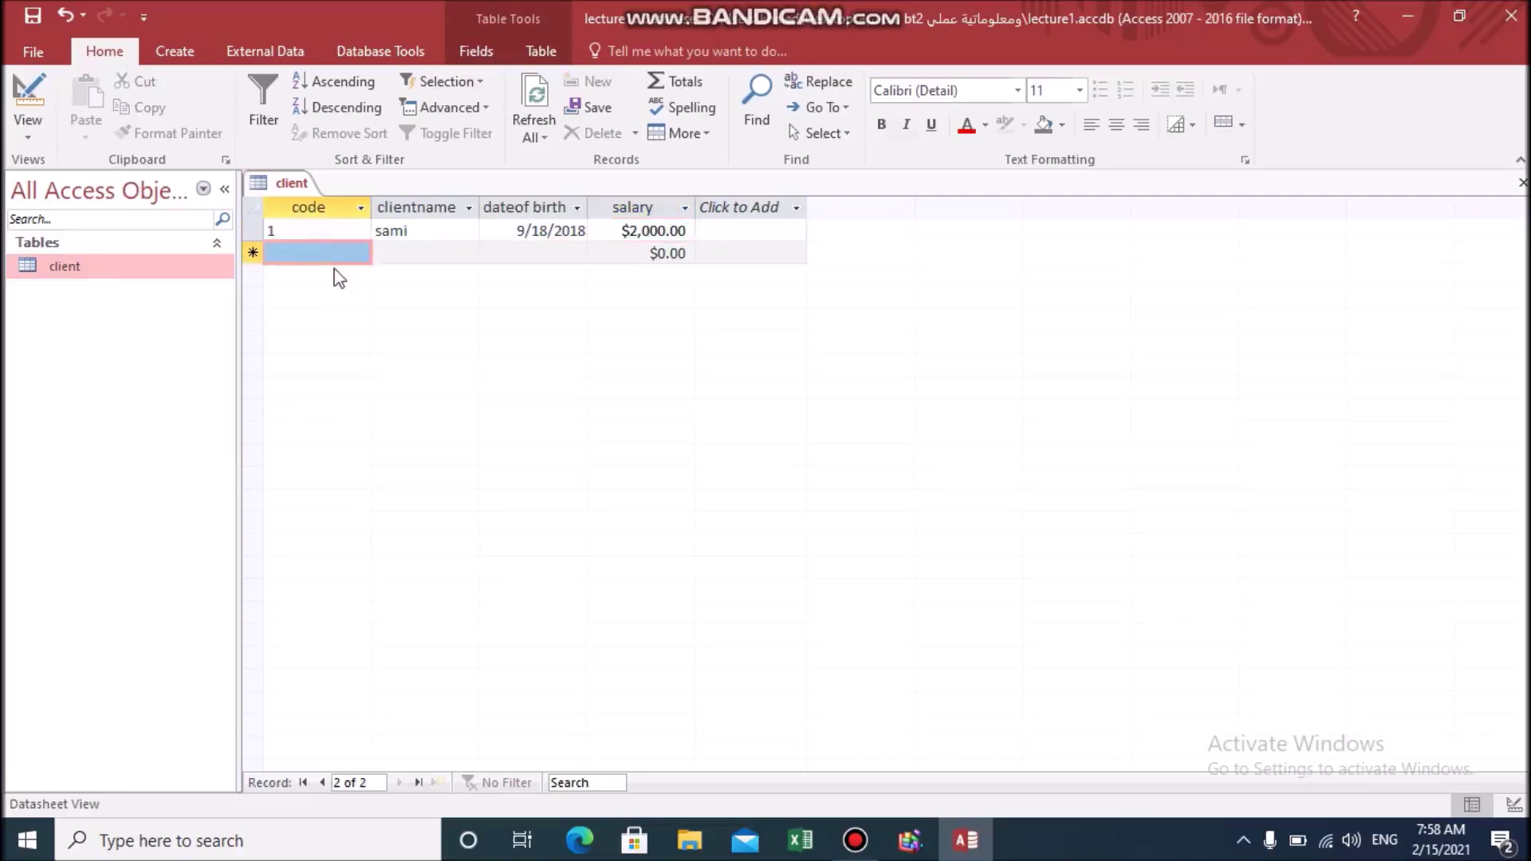
text(100)
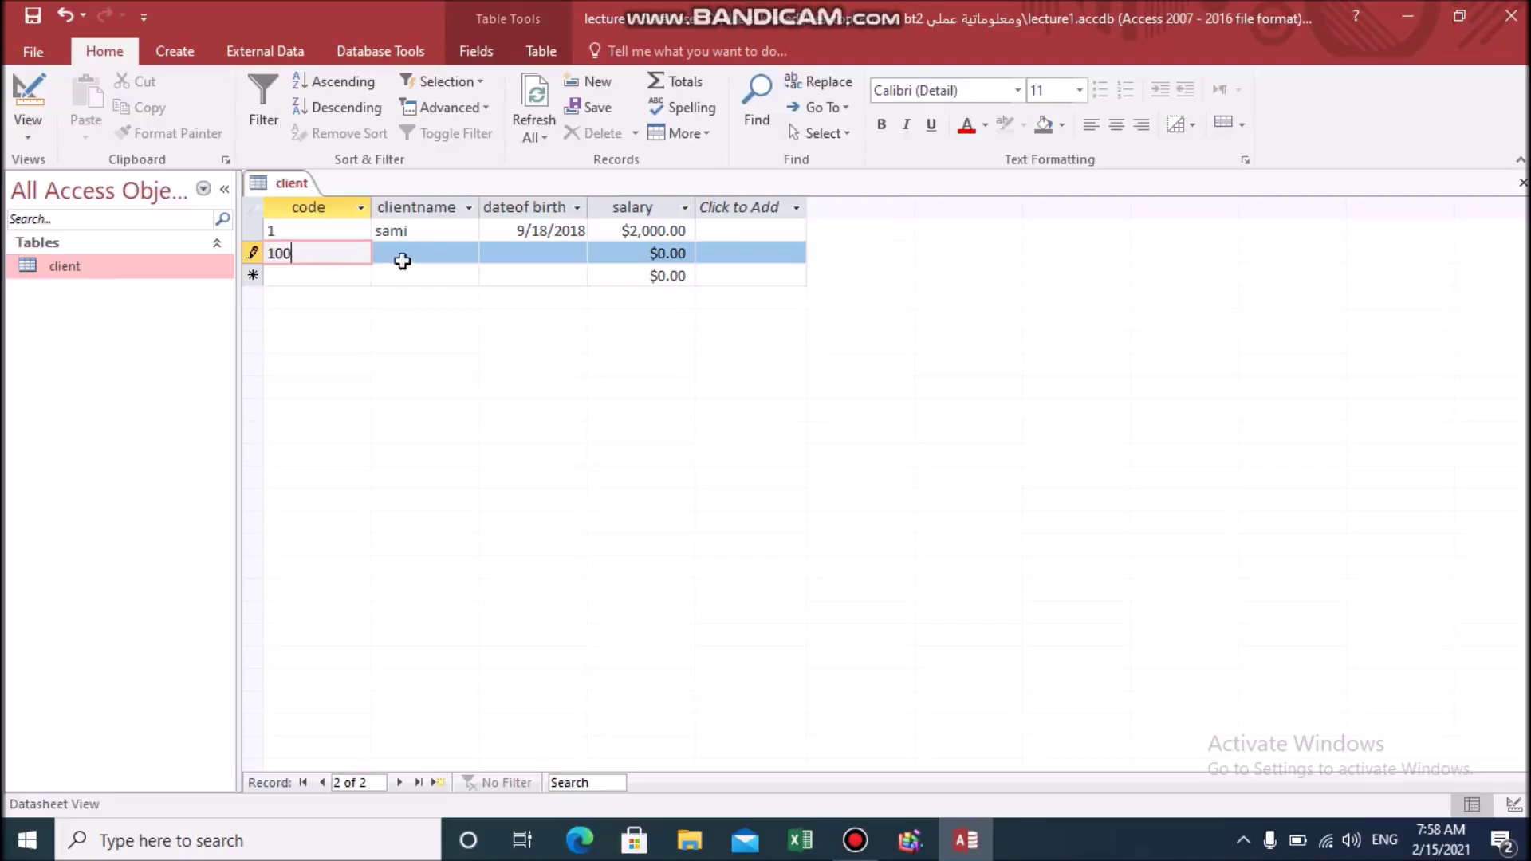
click(418, 250)
text(rami)
key(Tab)
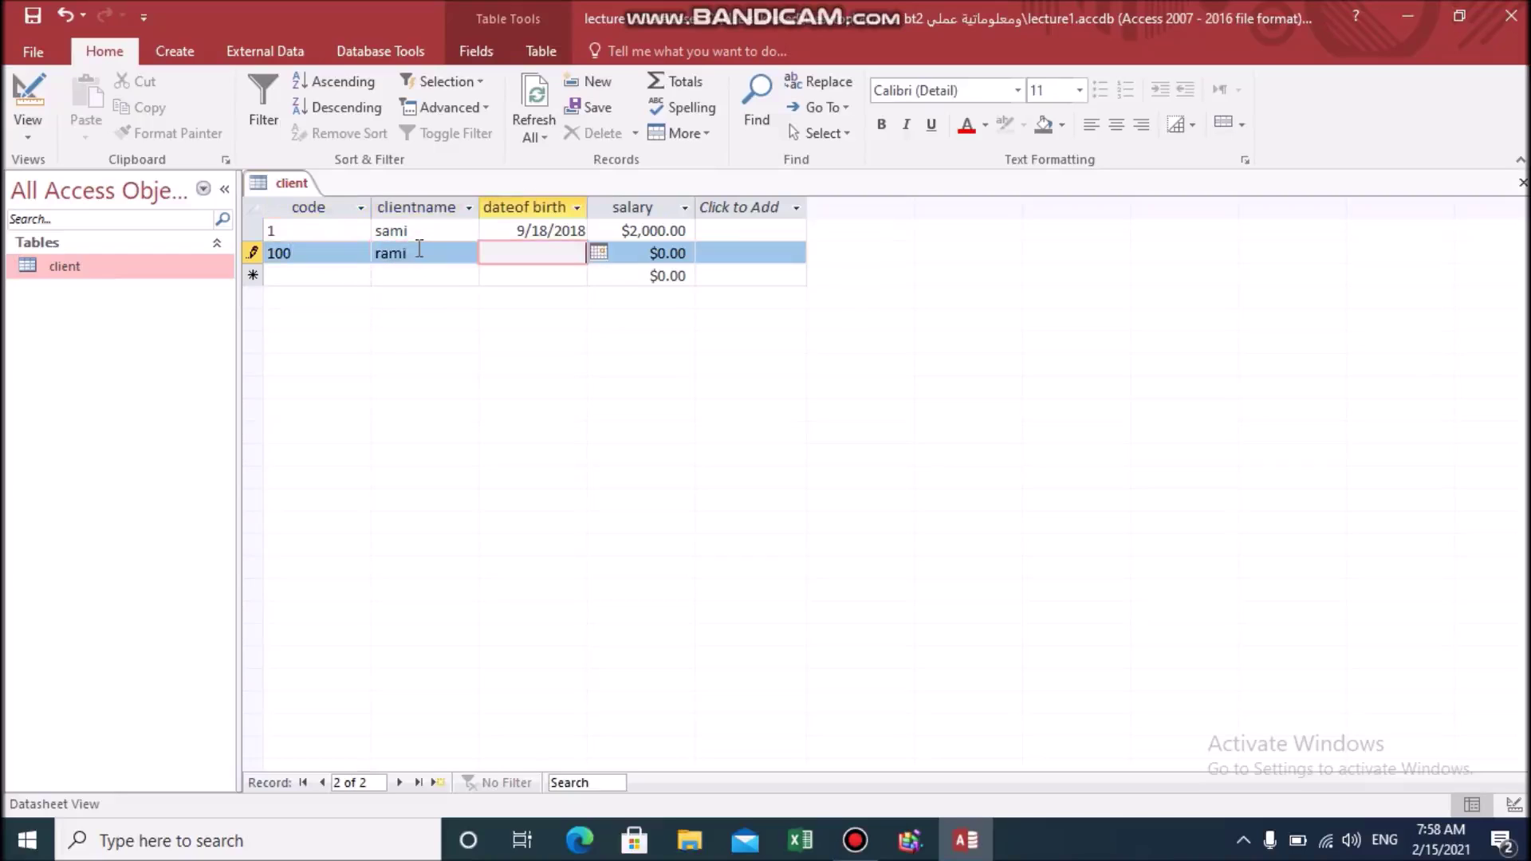
Enter the second client's date of birth and set the salary to 300.
text(1/1/1990)
key(Tab)
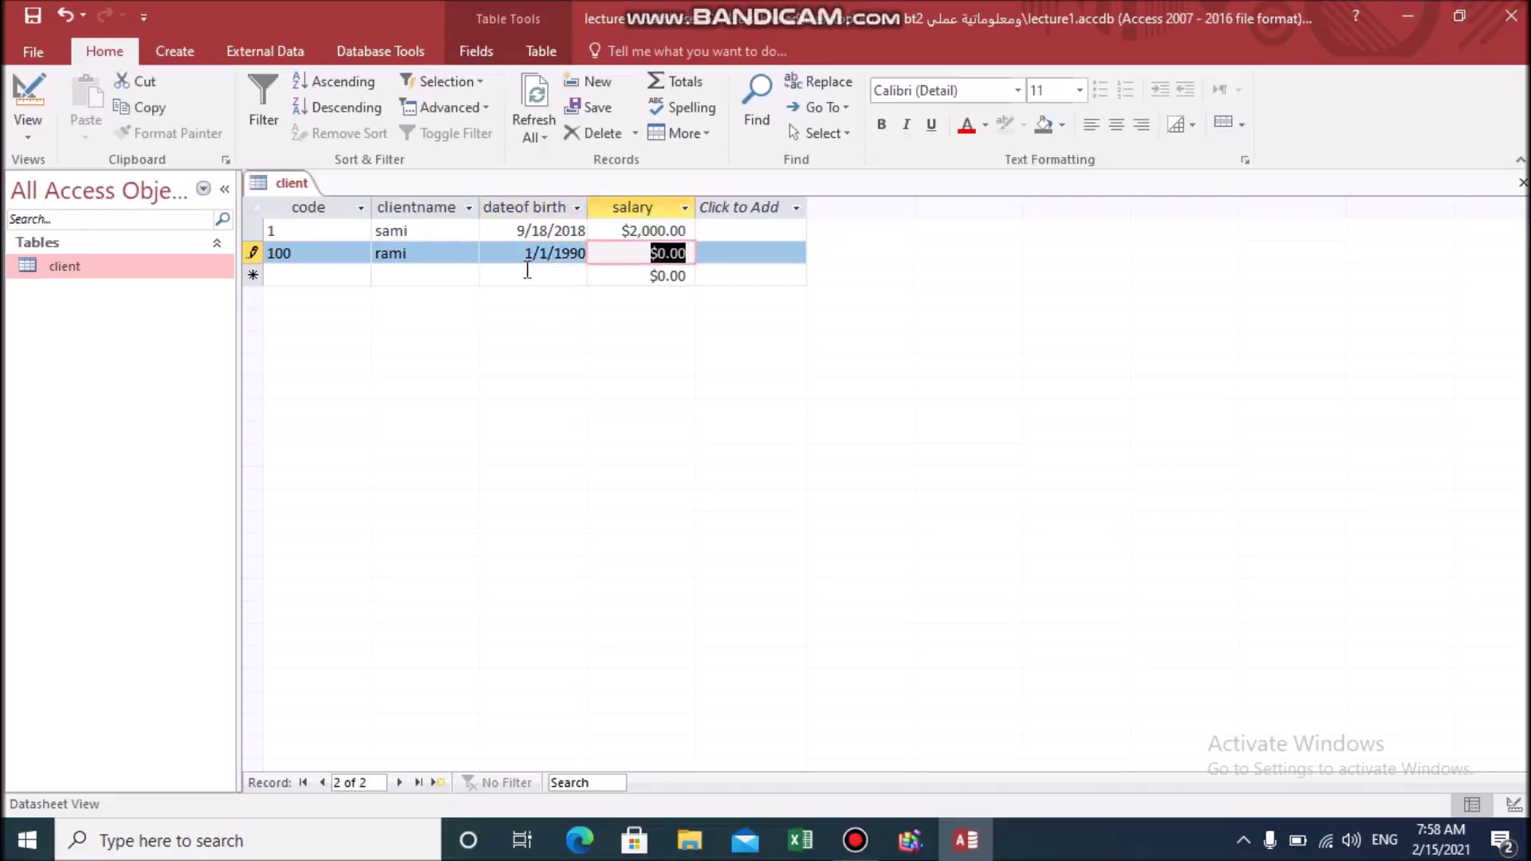
text(300)
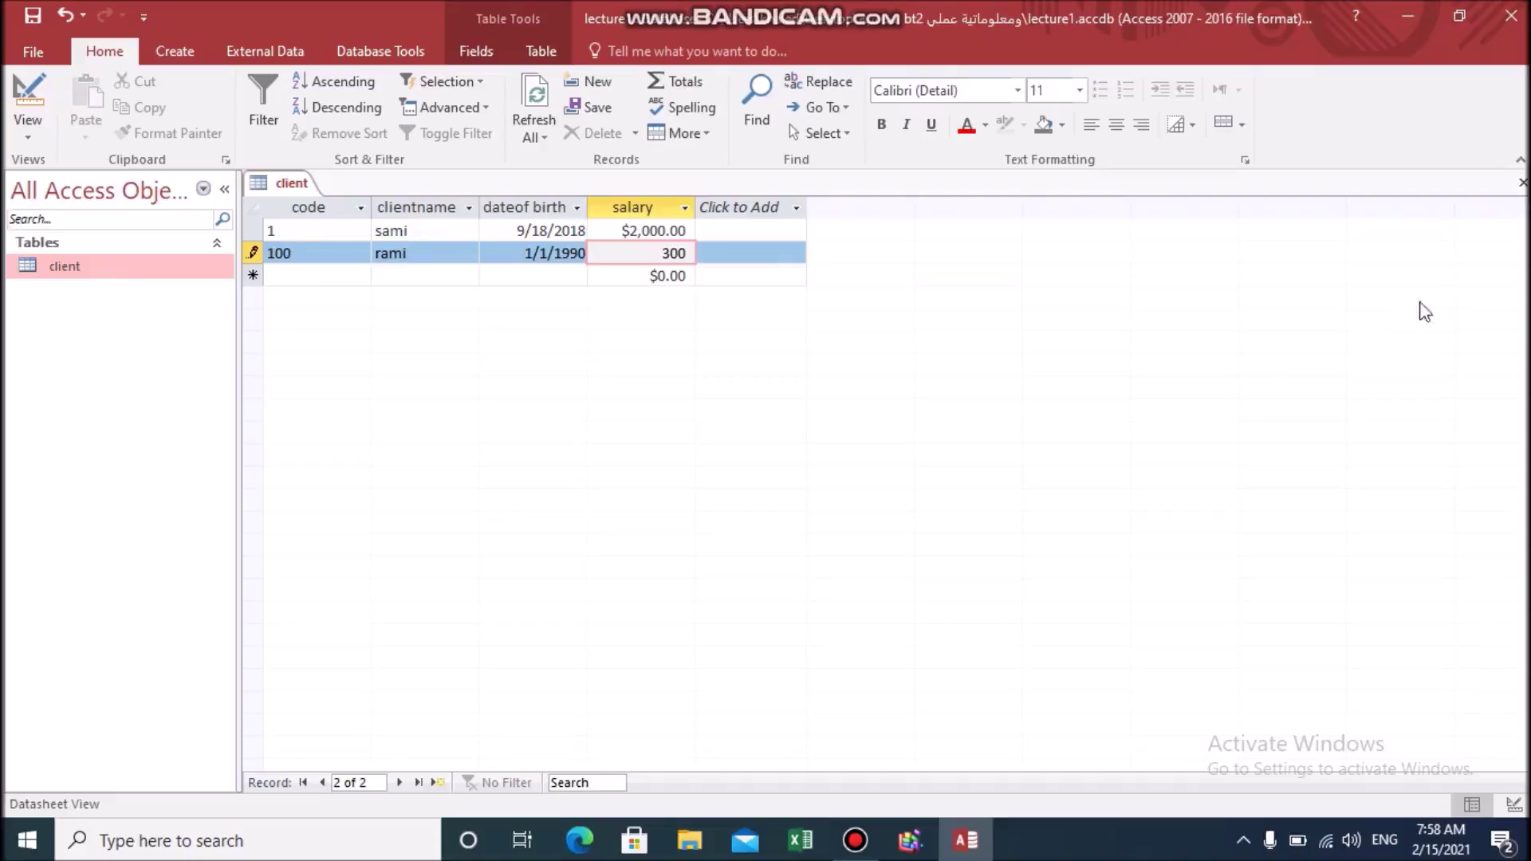
Close the client table, reopen it to review the stored records, and close it again.
click(1522, 183)
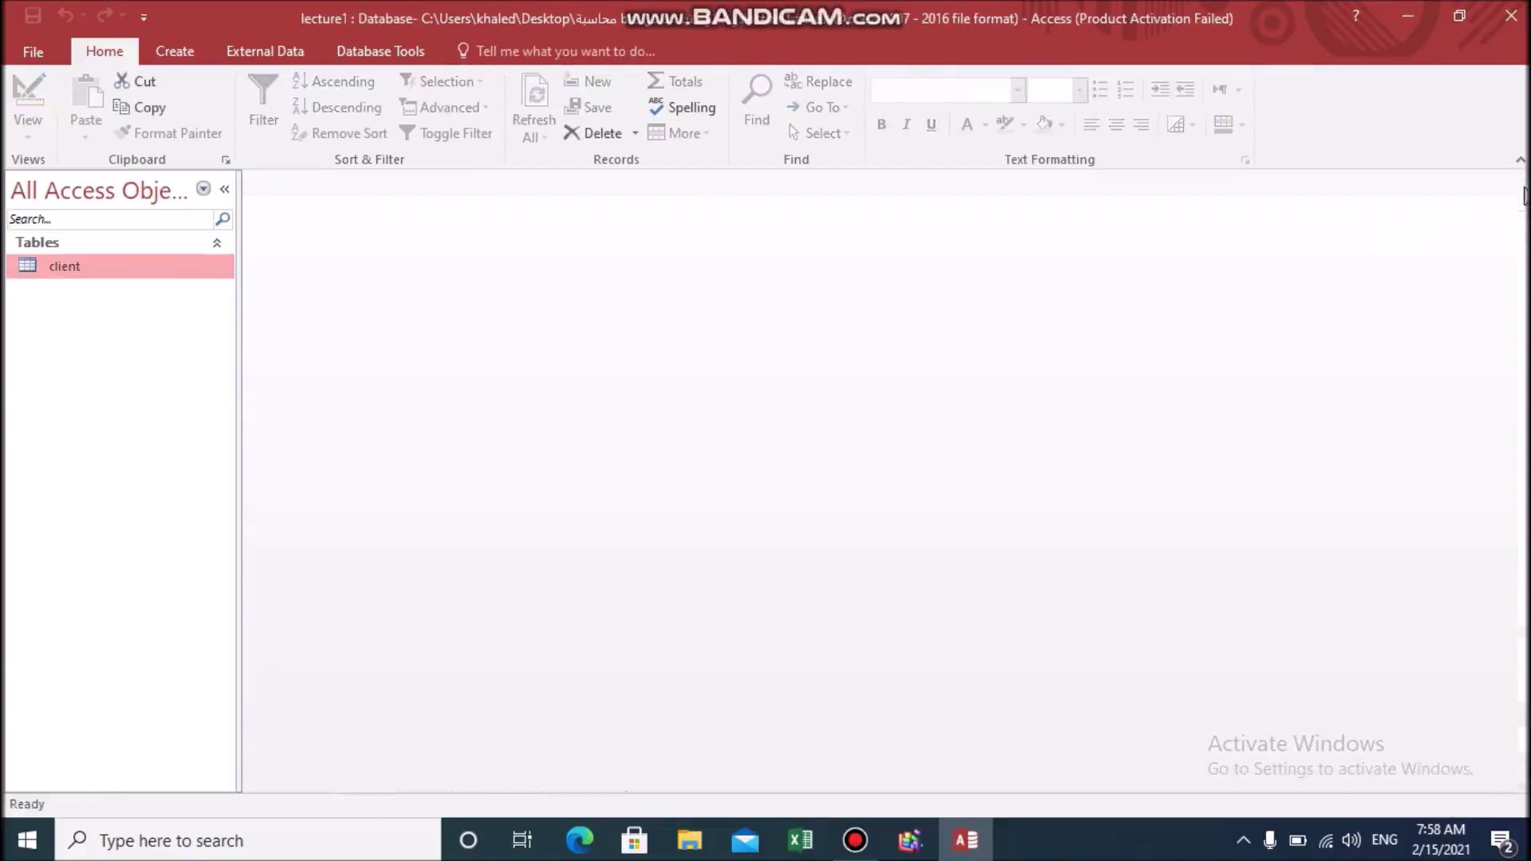
double_click(67, 267)
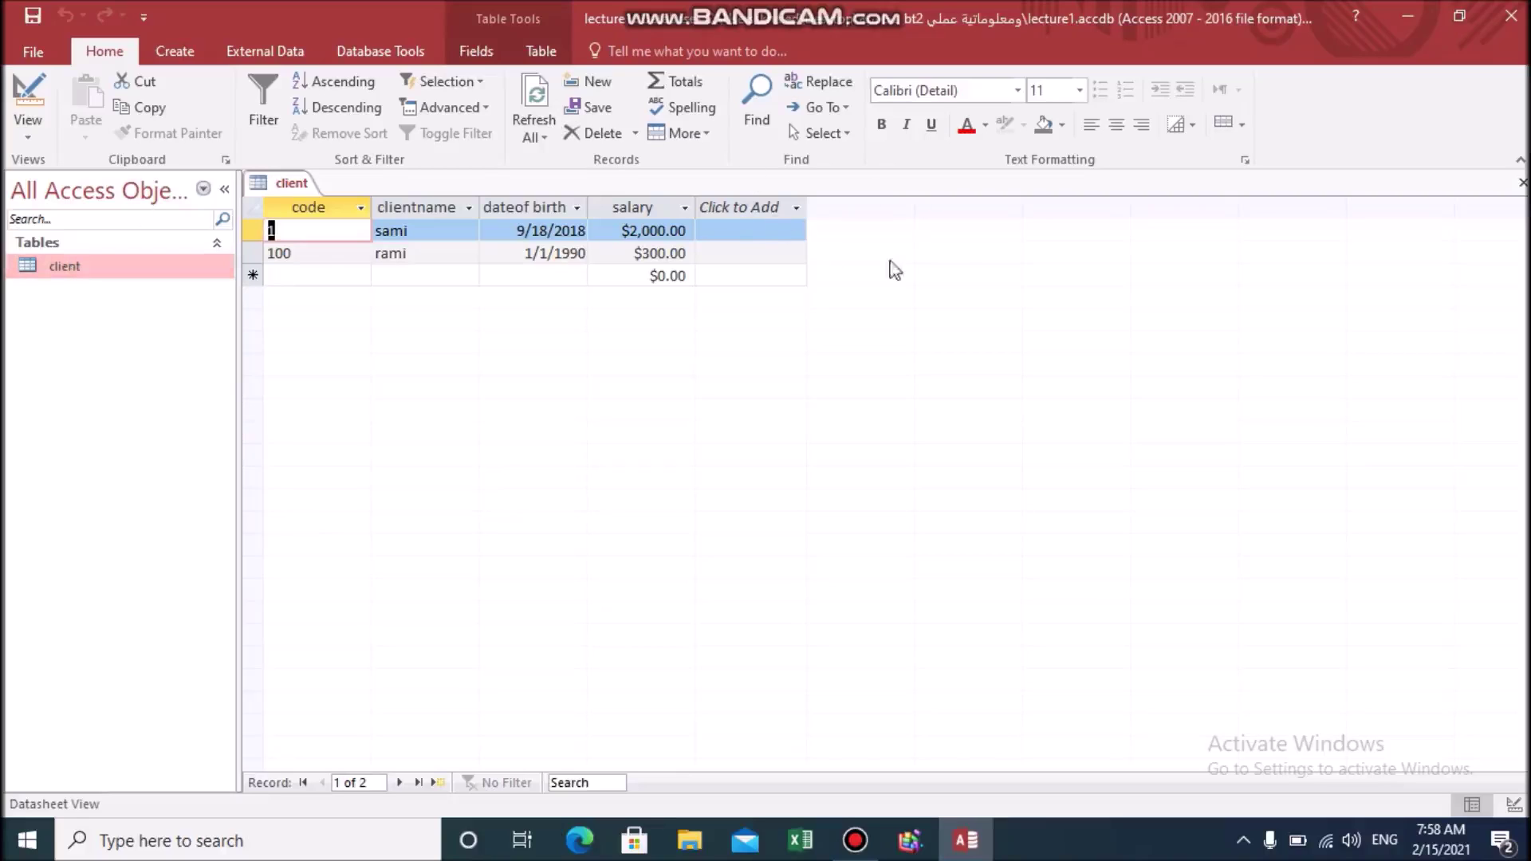
click(1522, 183)
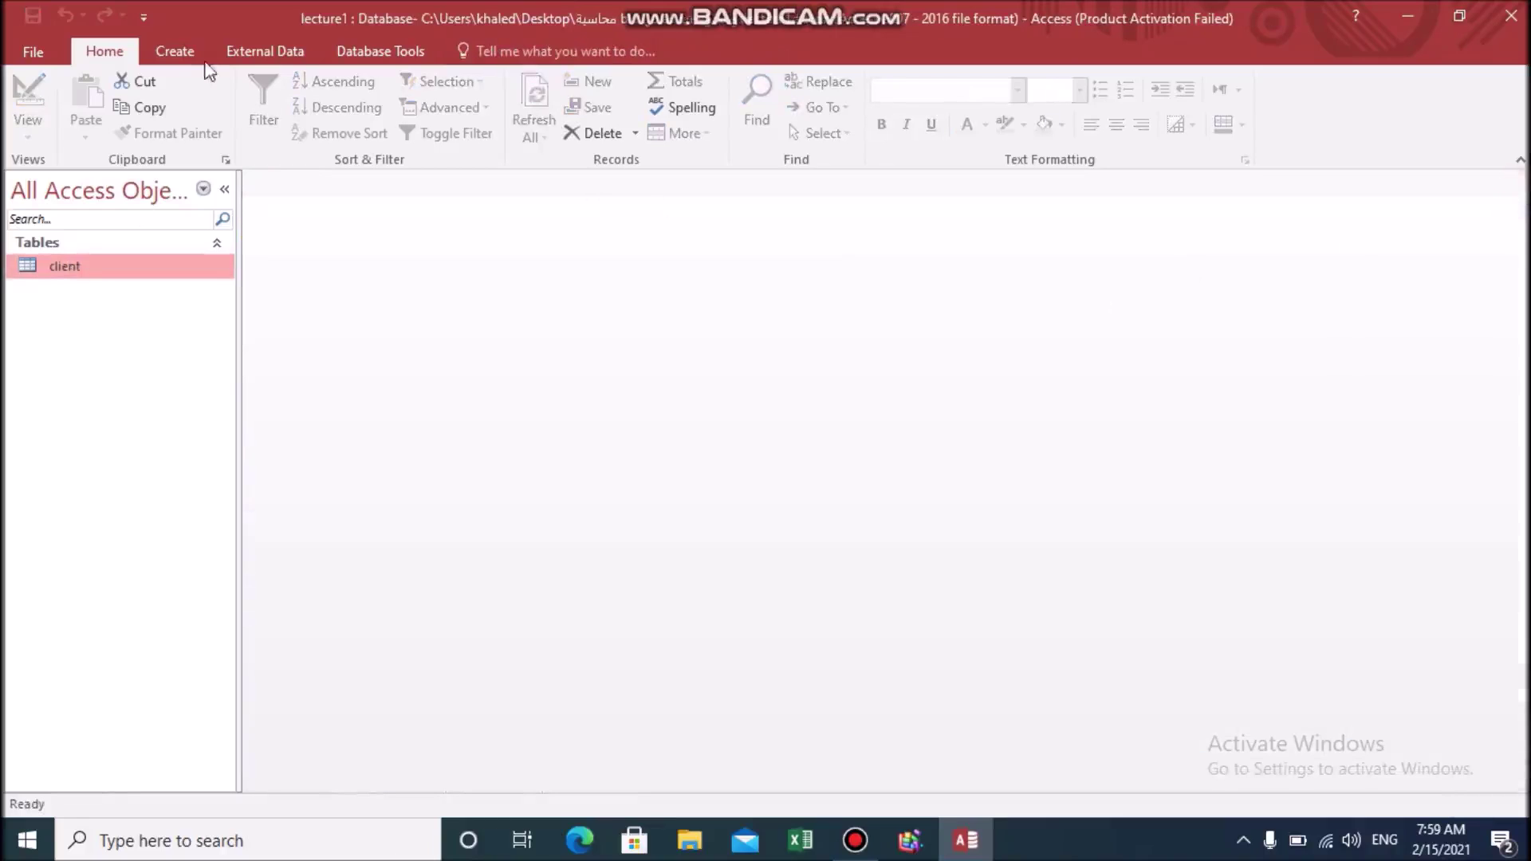
Create a new table in Design view with a first field named id of the Number data type.
click(183, 47)
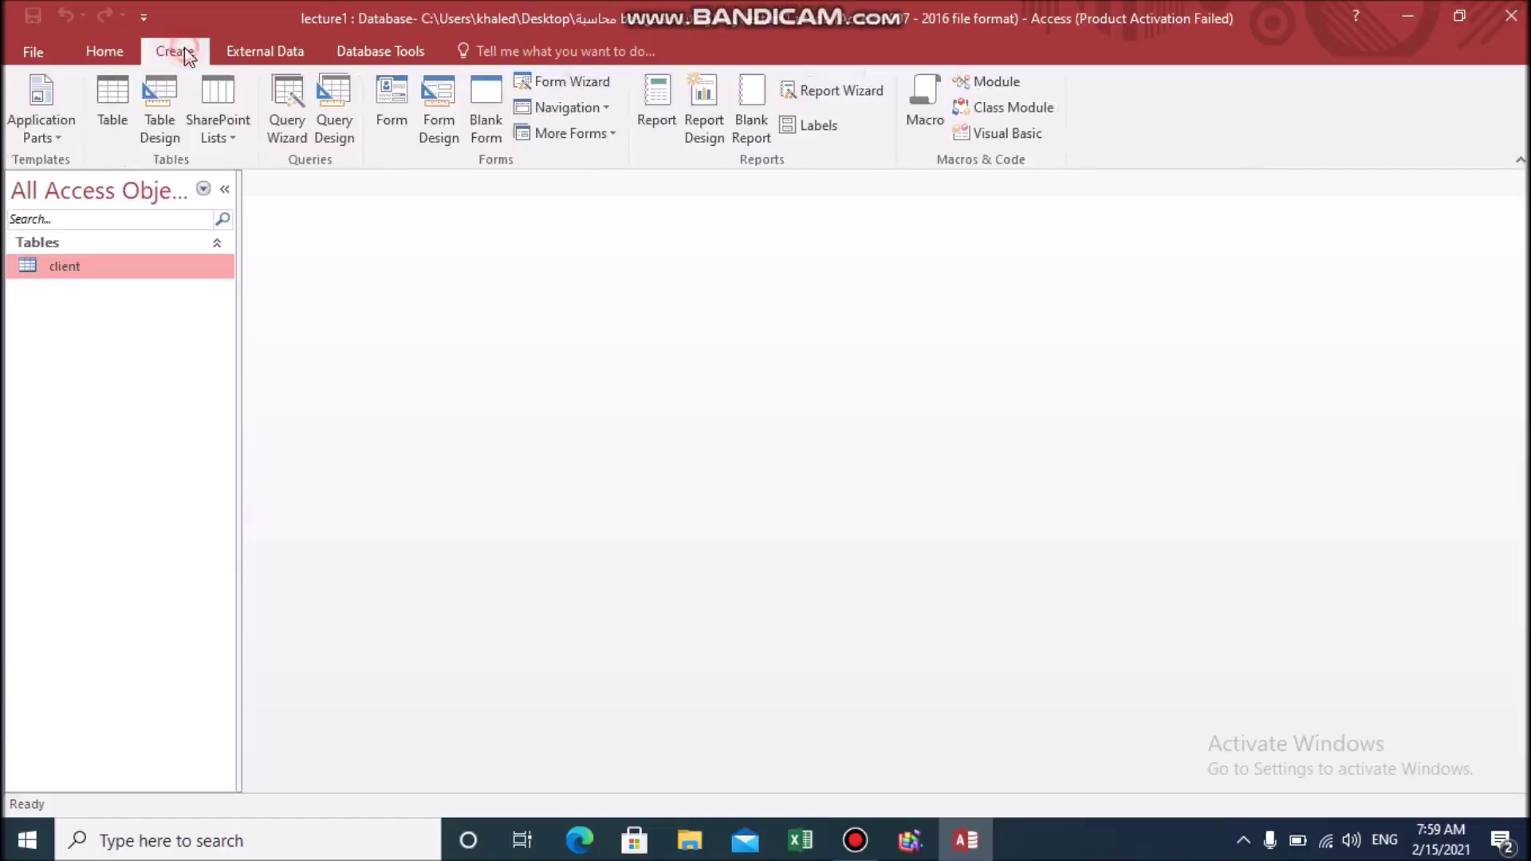
click(164, 124)
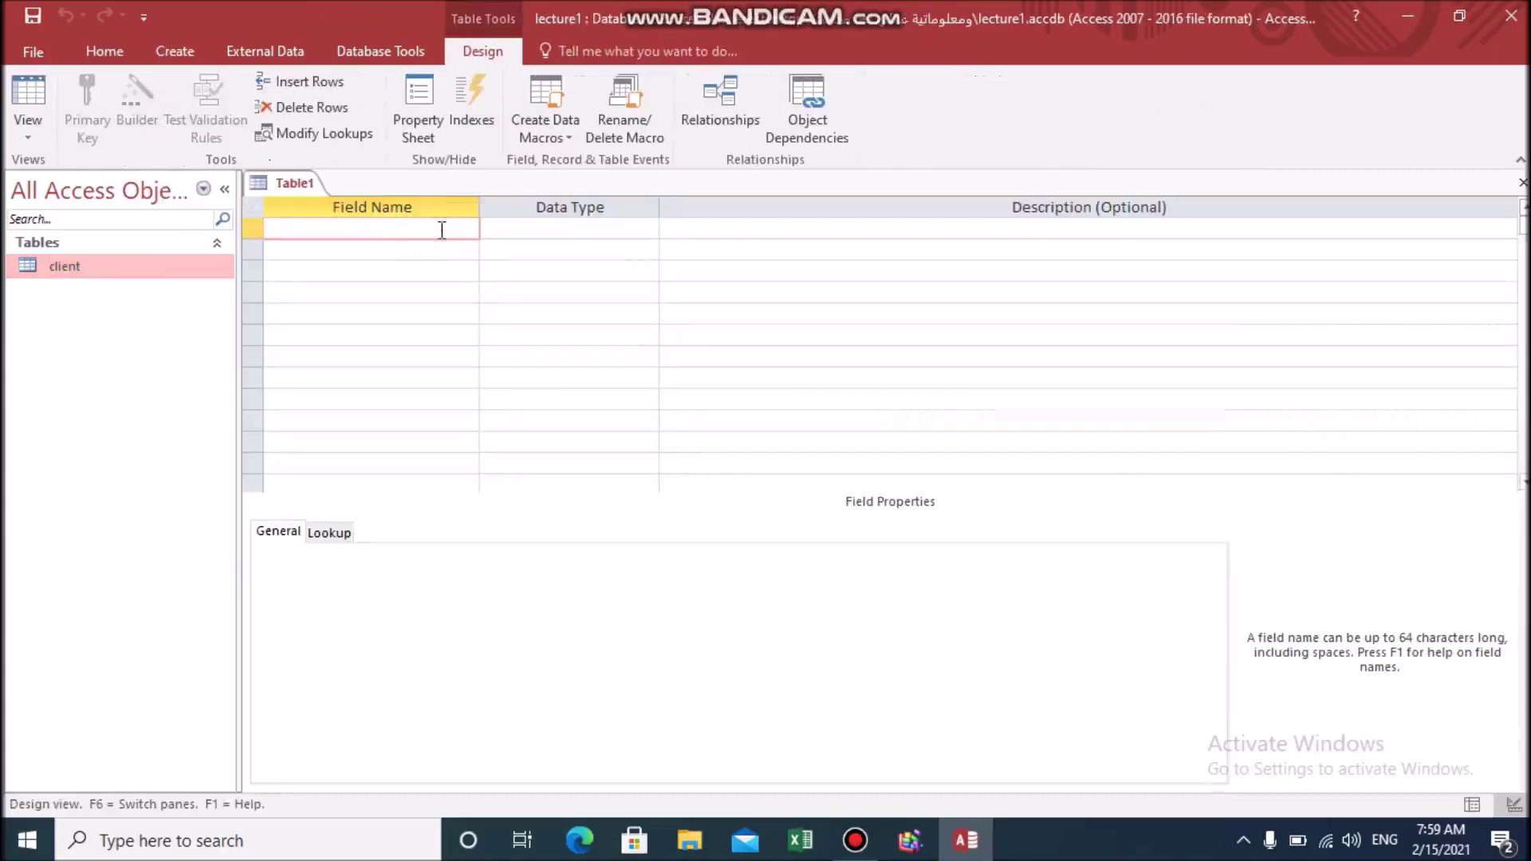
text(id)
click(598, 229)
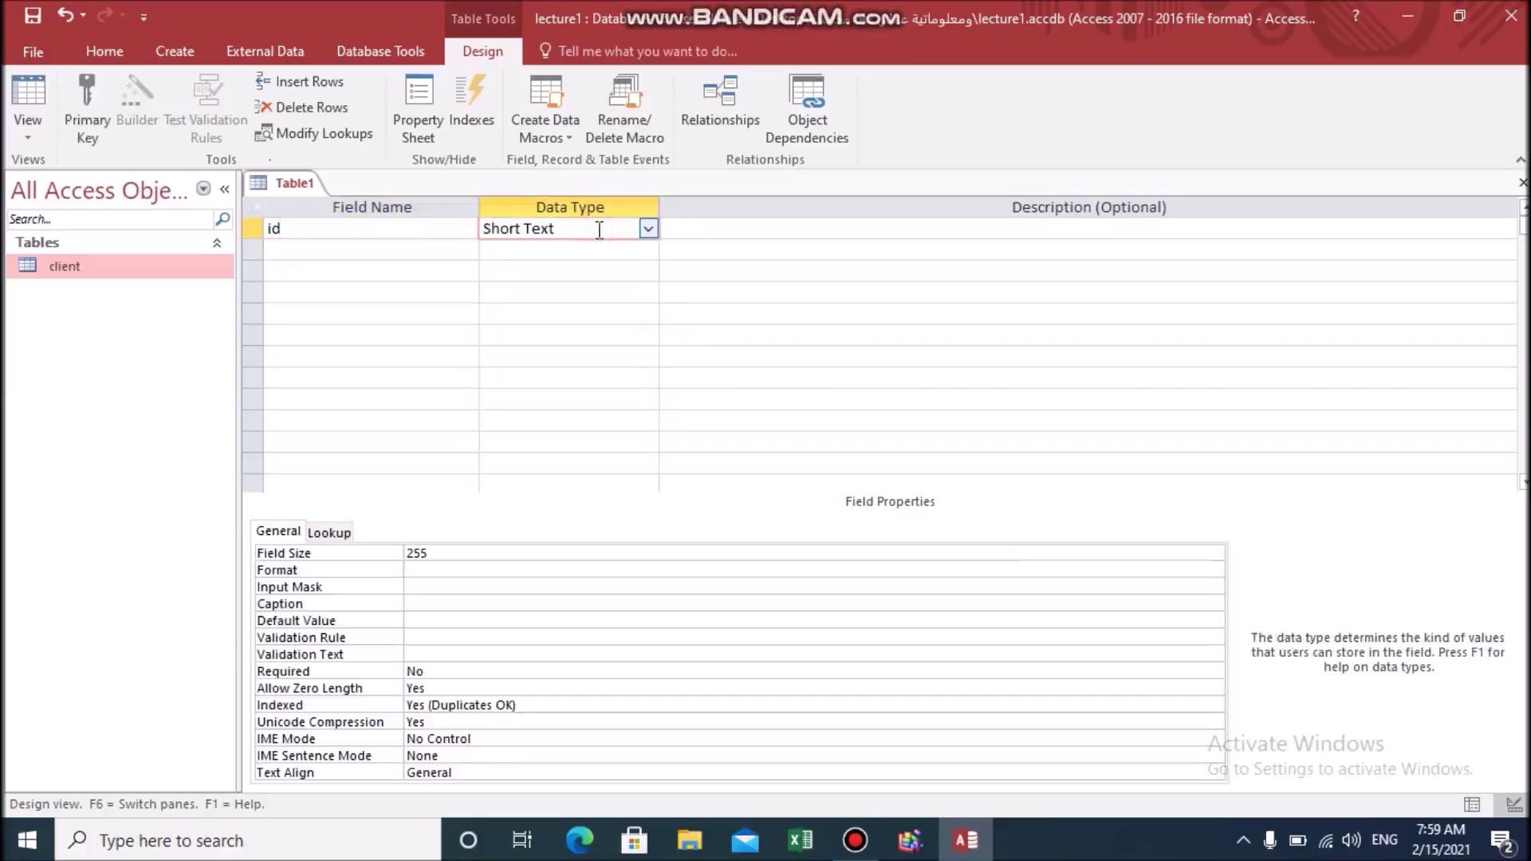
click(649, 230)
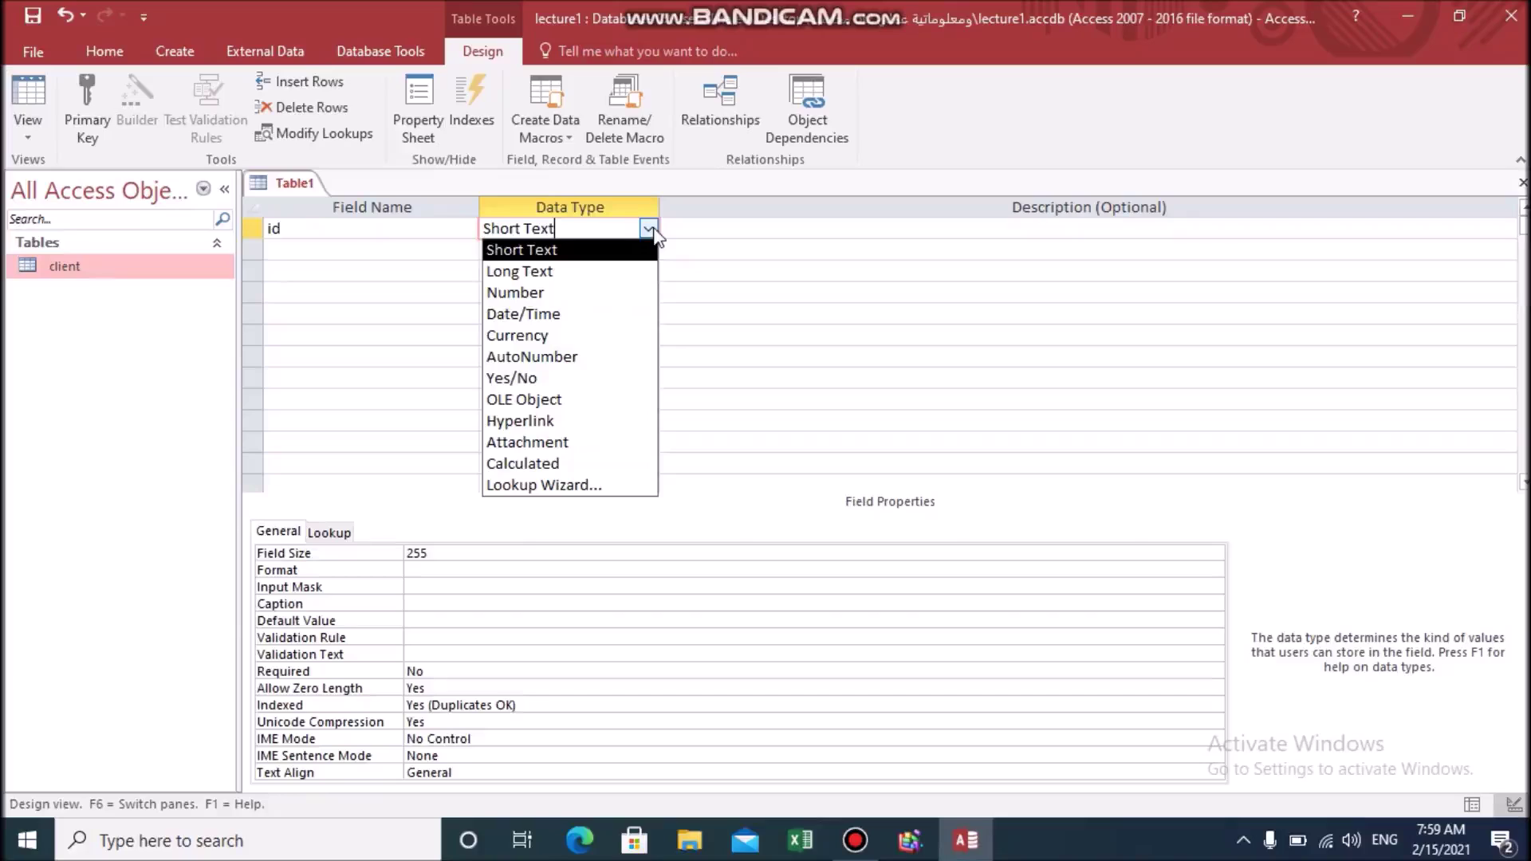
click(567, 295)
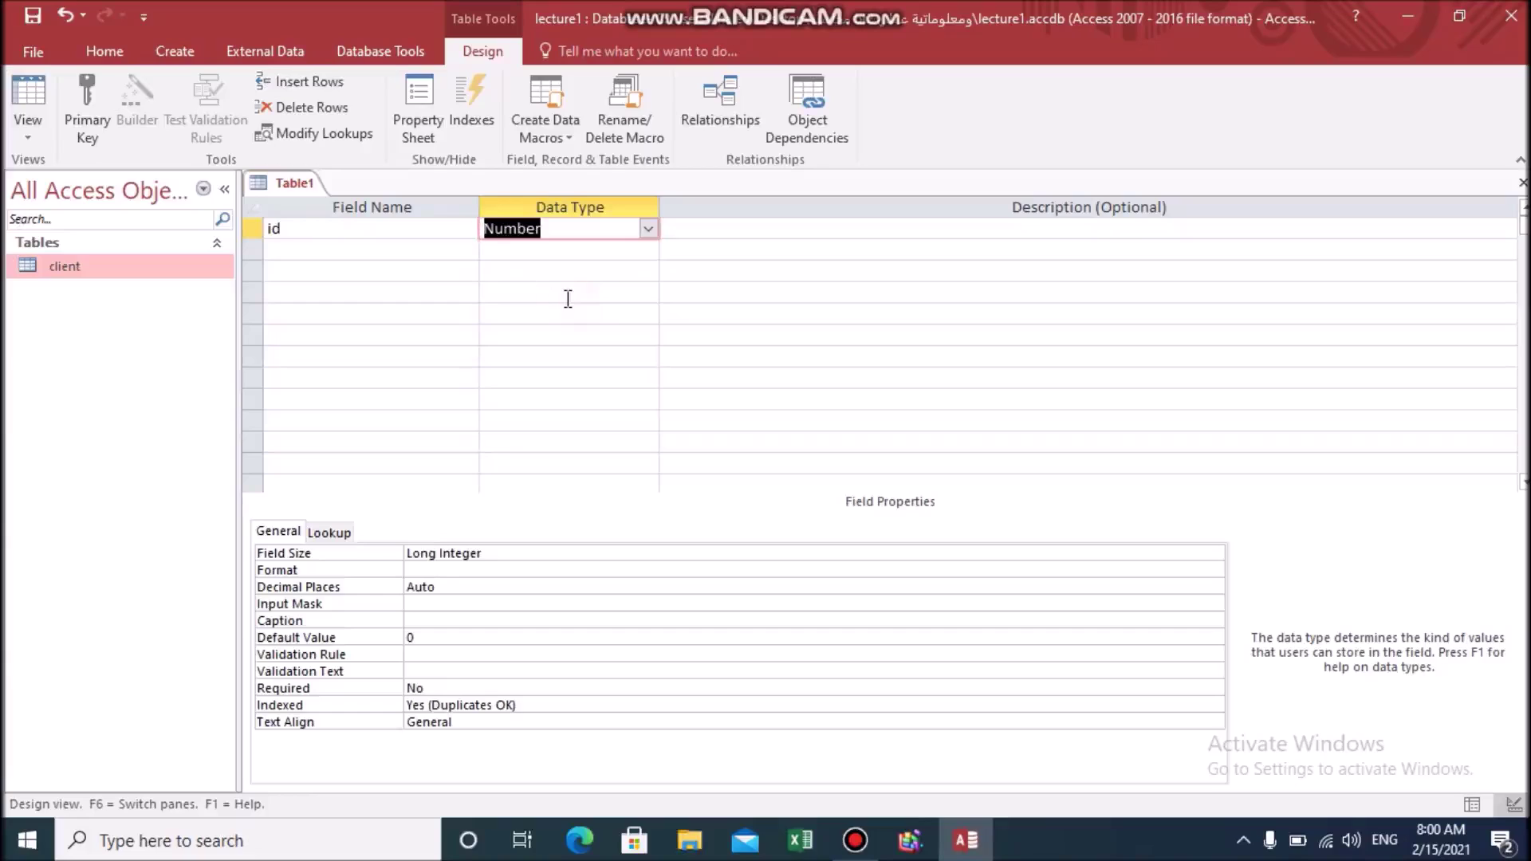
click(651, 231)
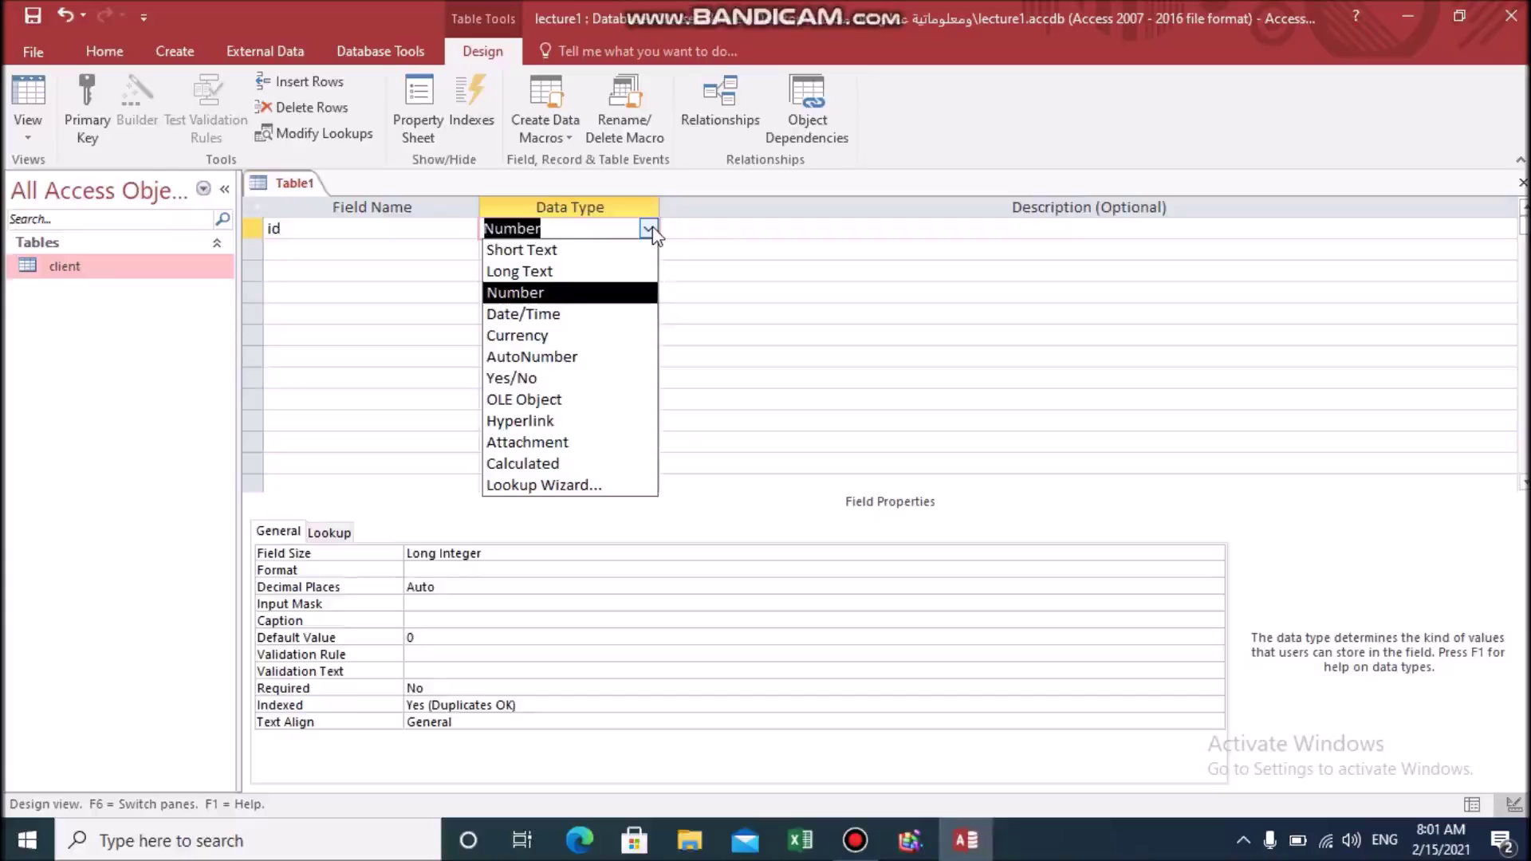
Add a second field named item with the Short Text data type.
click(357, 240)
text(item)
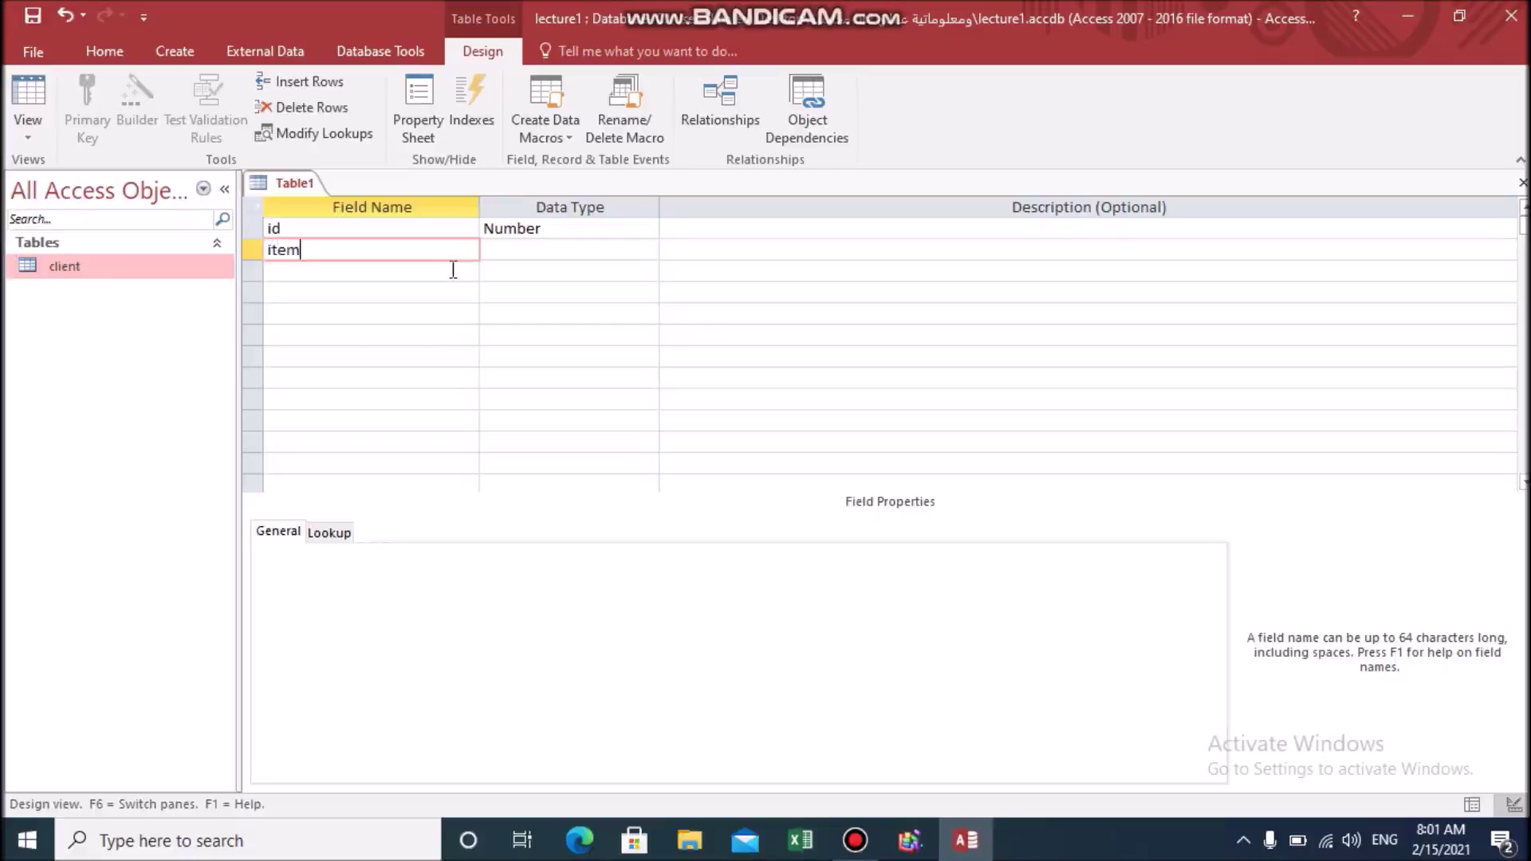
click(529, 251)
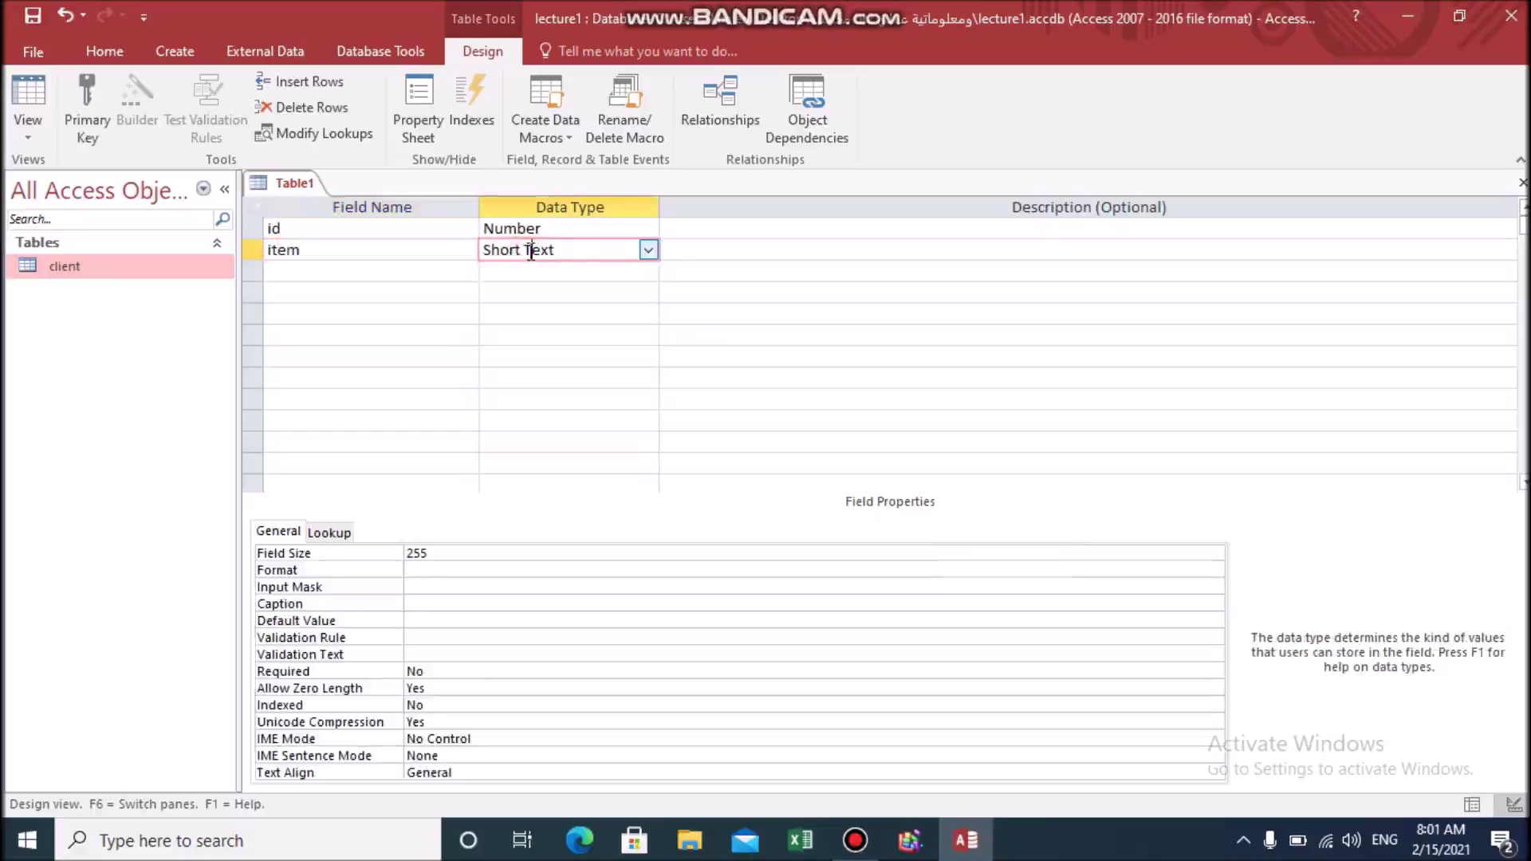
Add a third field named unitprice with the Currency data type.
click(428, 271)
text(un)
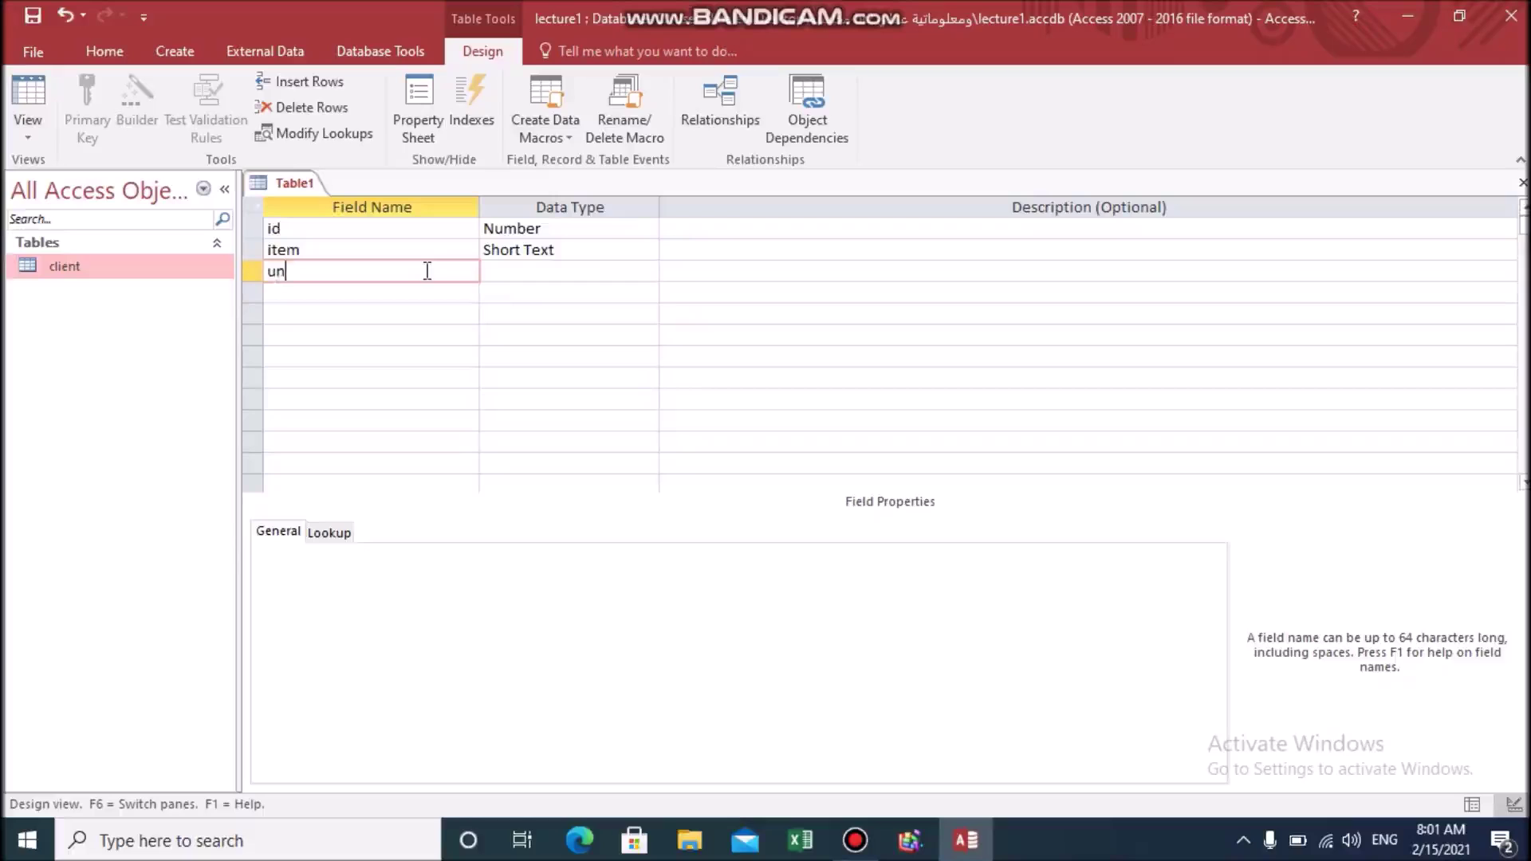
text(itprice)
click(571, 272)
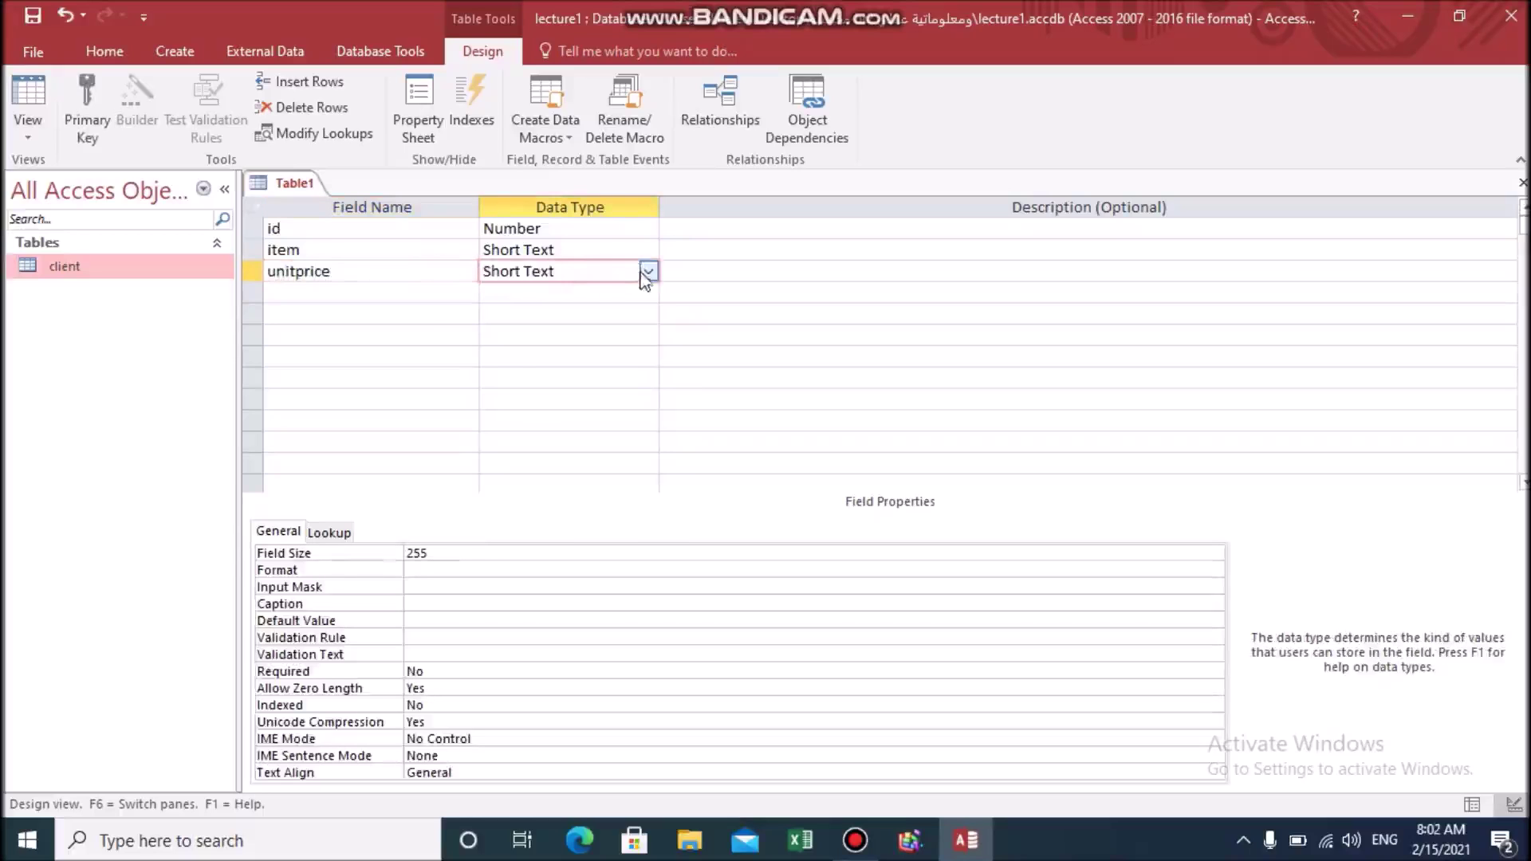
click(647, 271)
click(567, 372)
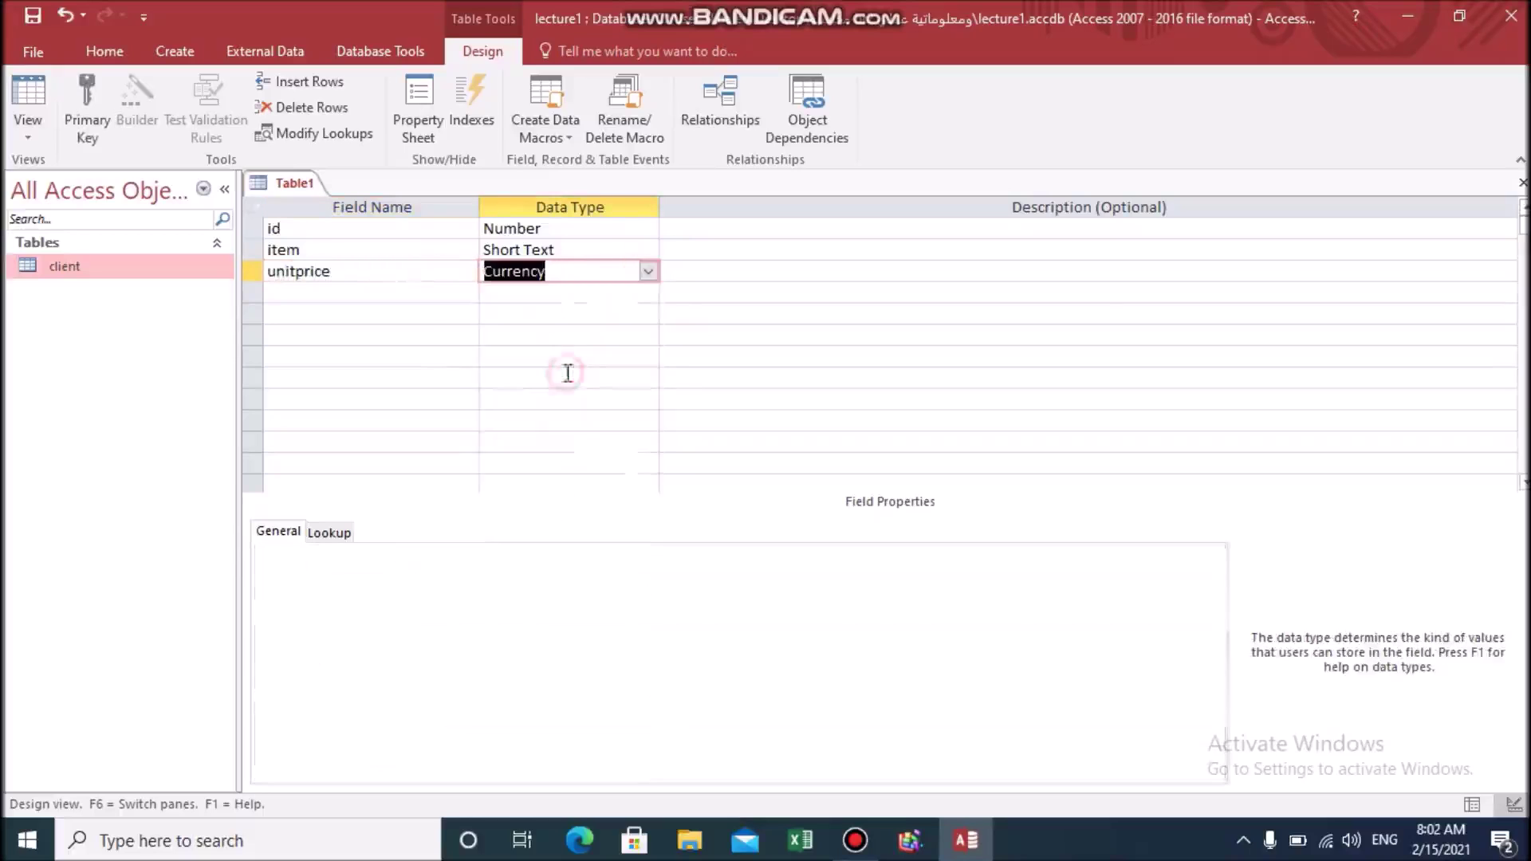
Add a fourth field named quantity with the Number data type.
click(408, 293)
text(quantity)
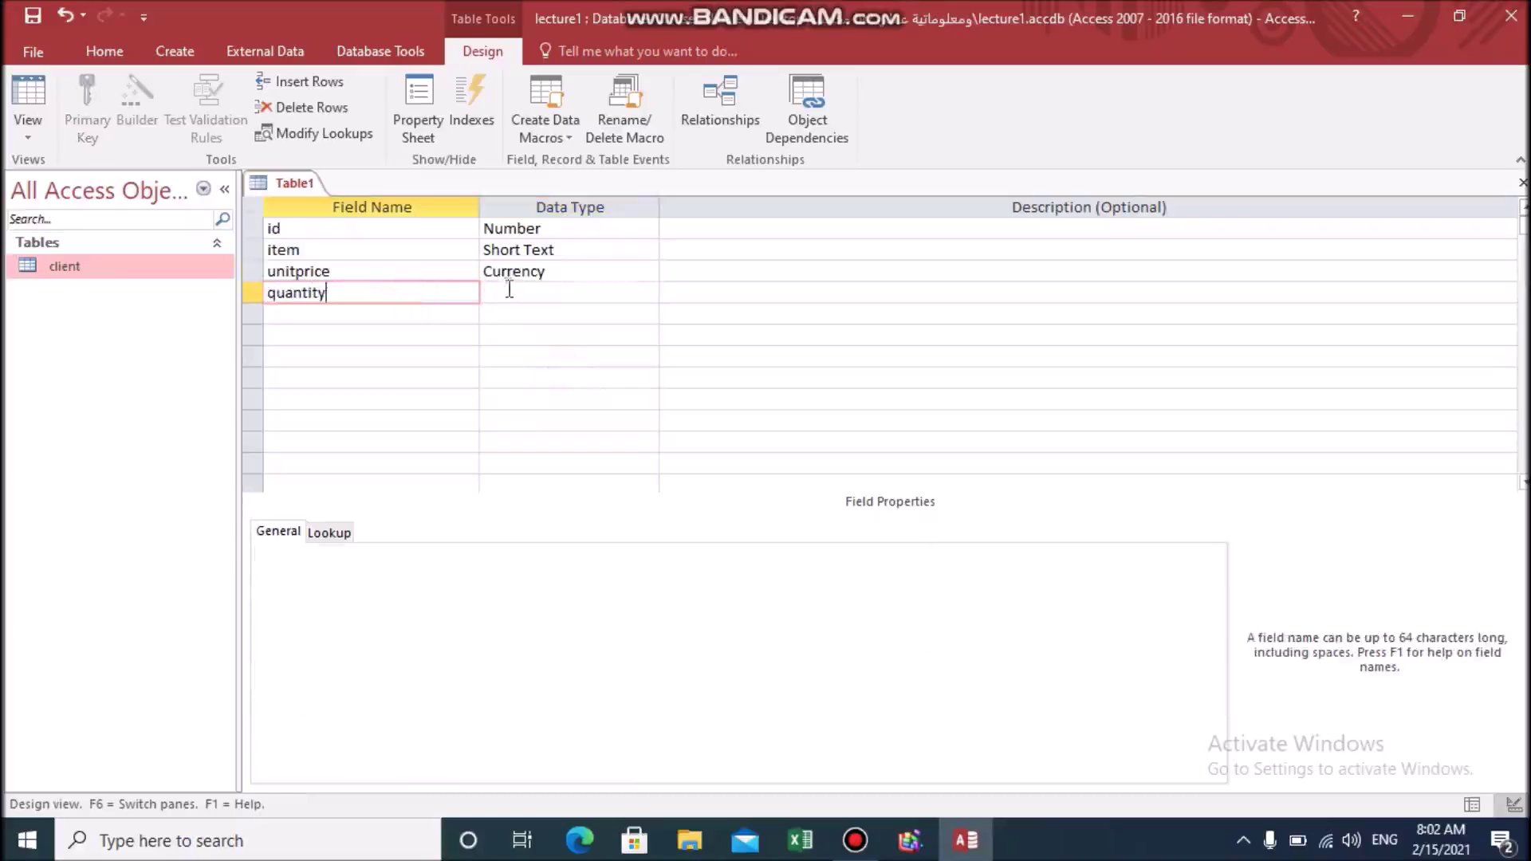
click(509, 288)
click(650, 295)
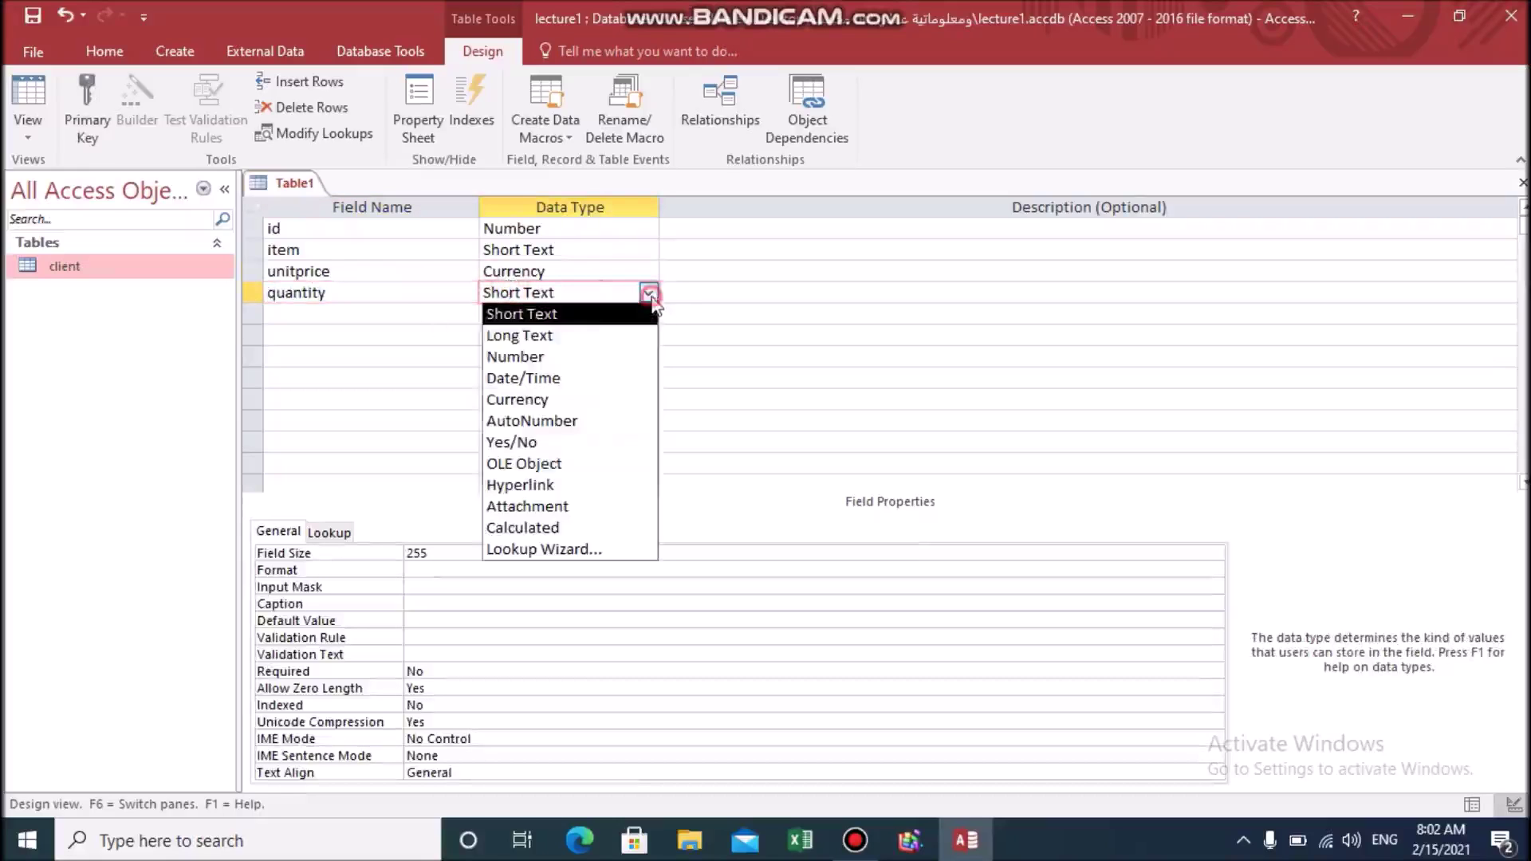
click(571, 356)
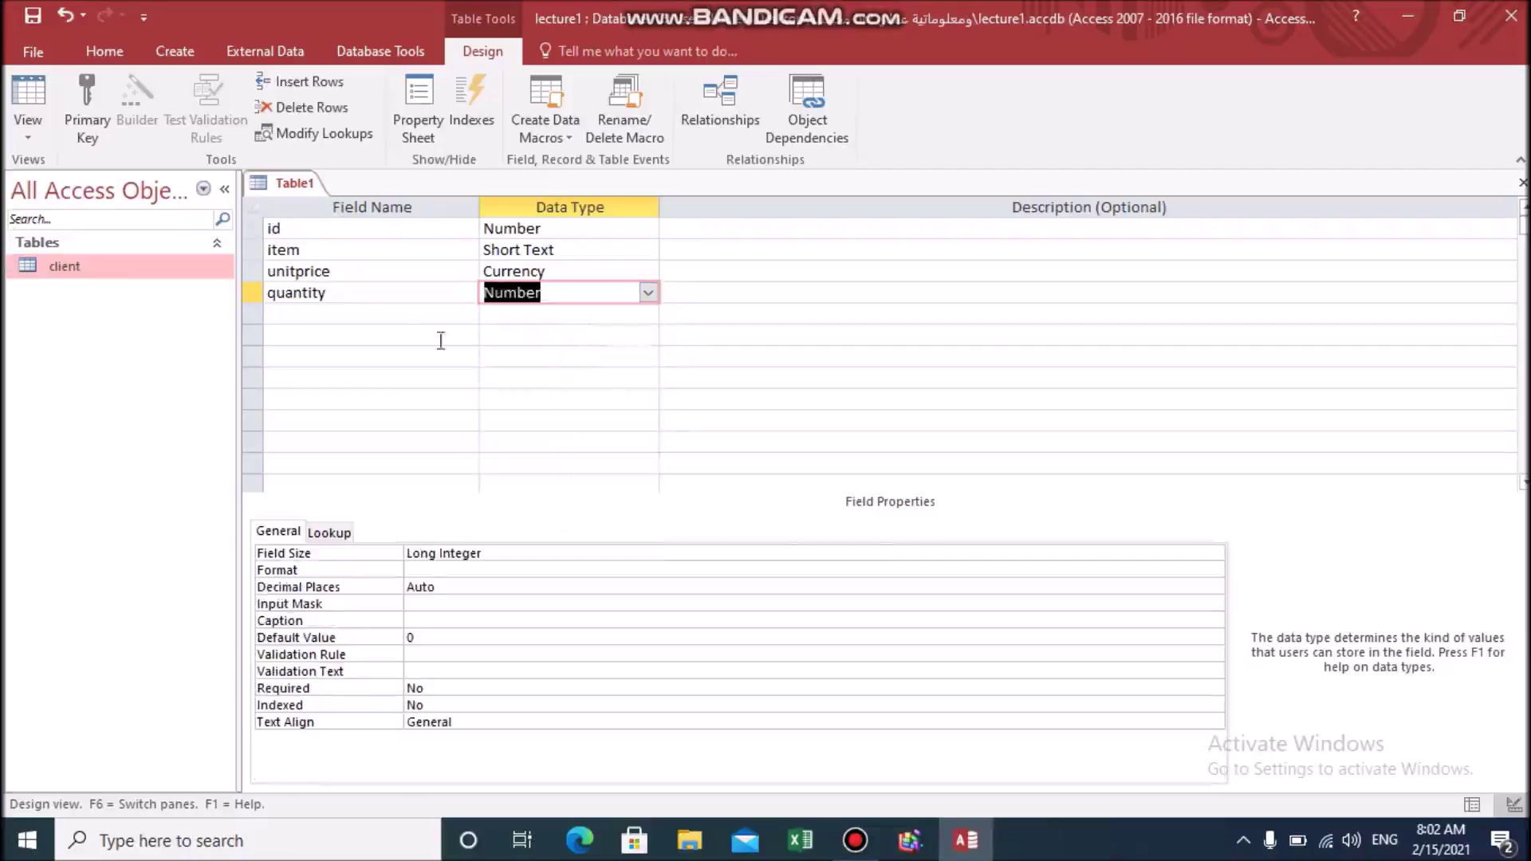
Add a fifth field named total with the Calculated data type, using the expression =quantity*unitprice.
click(363, 315)
text(total)
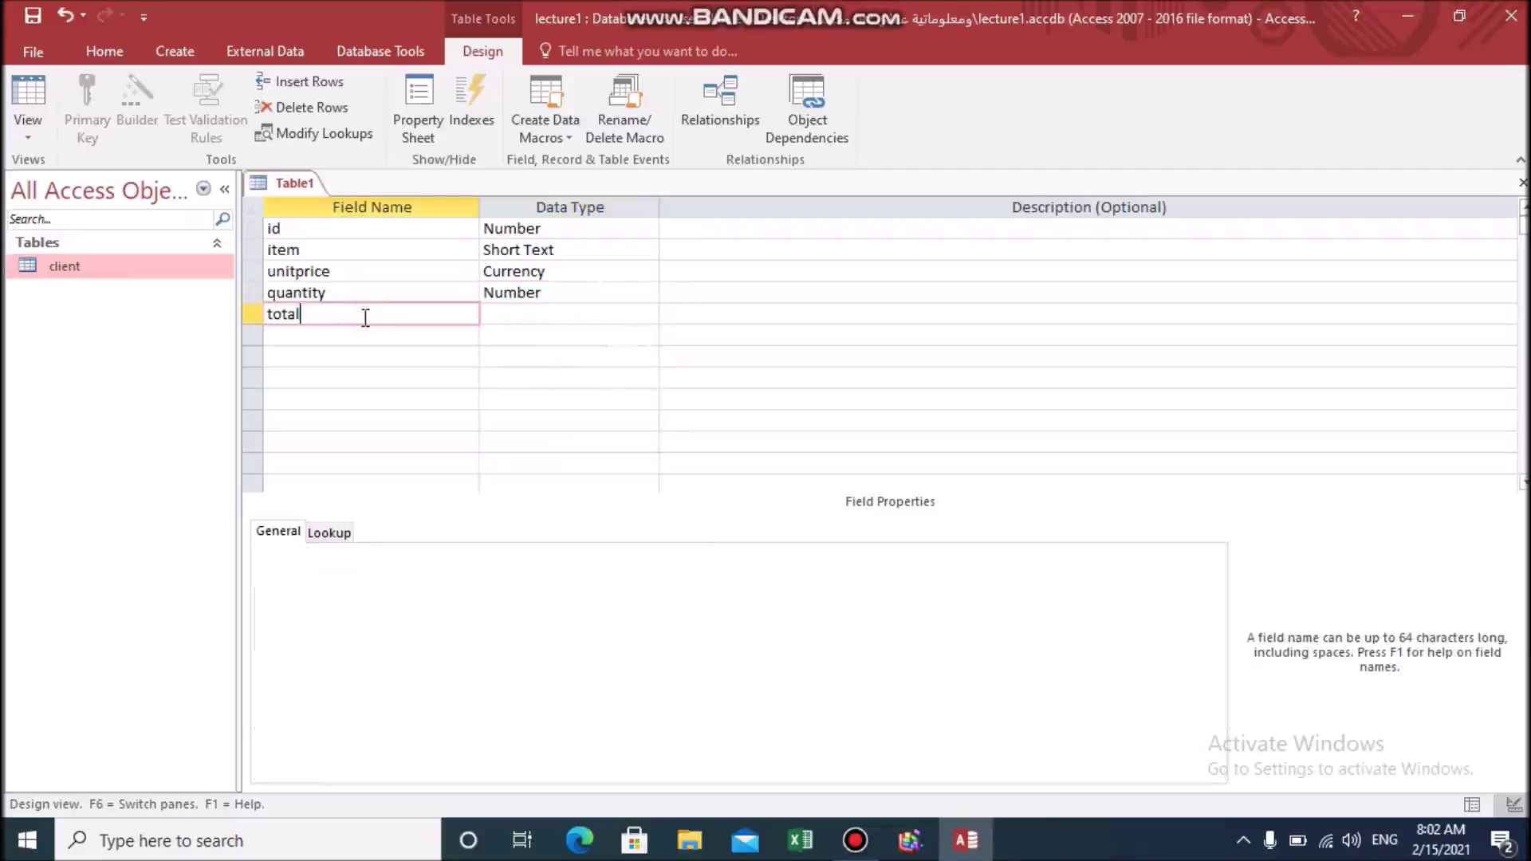
click(554, 317)
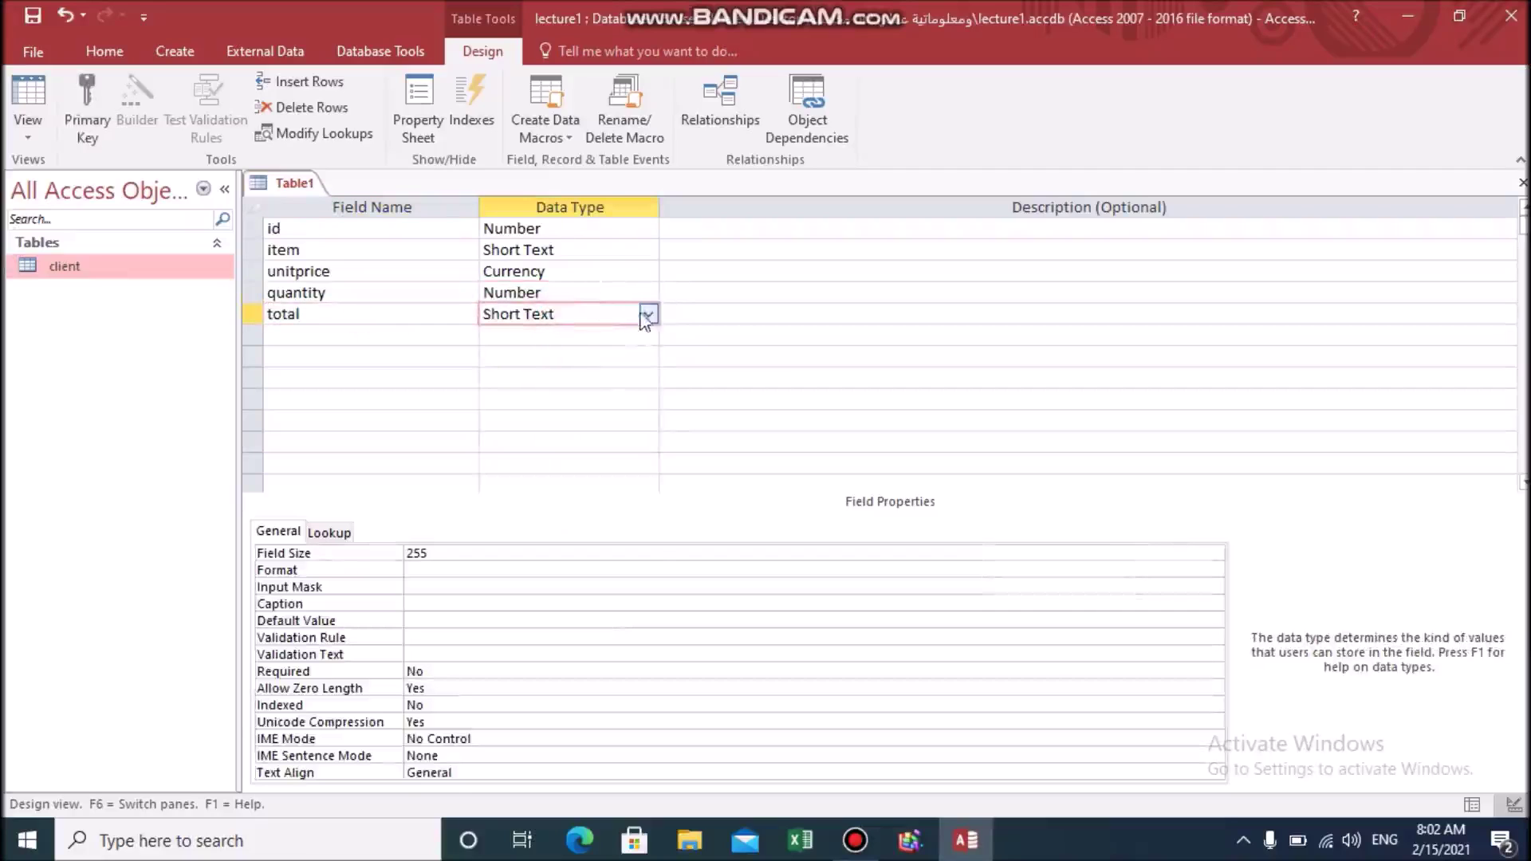
click(646, 318)
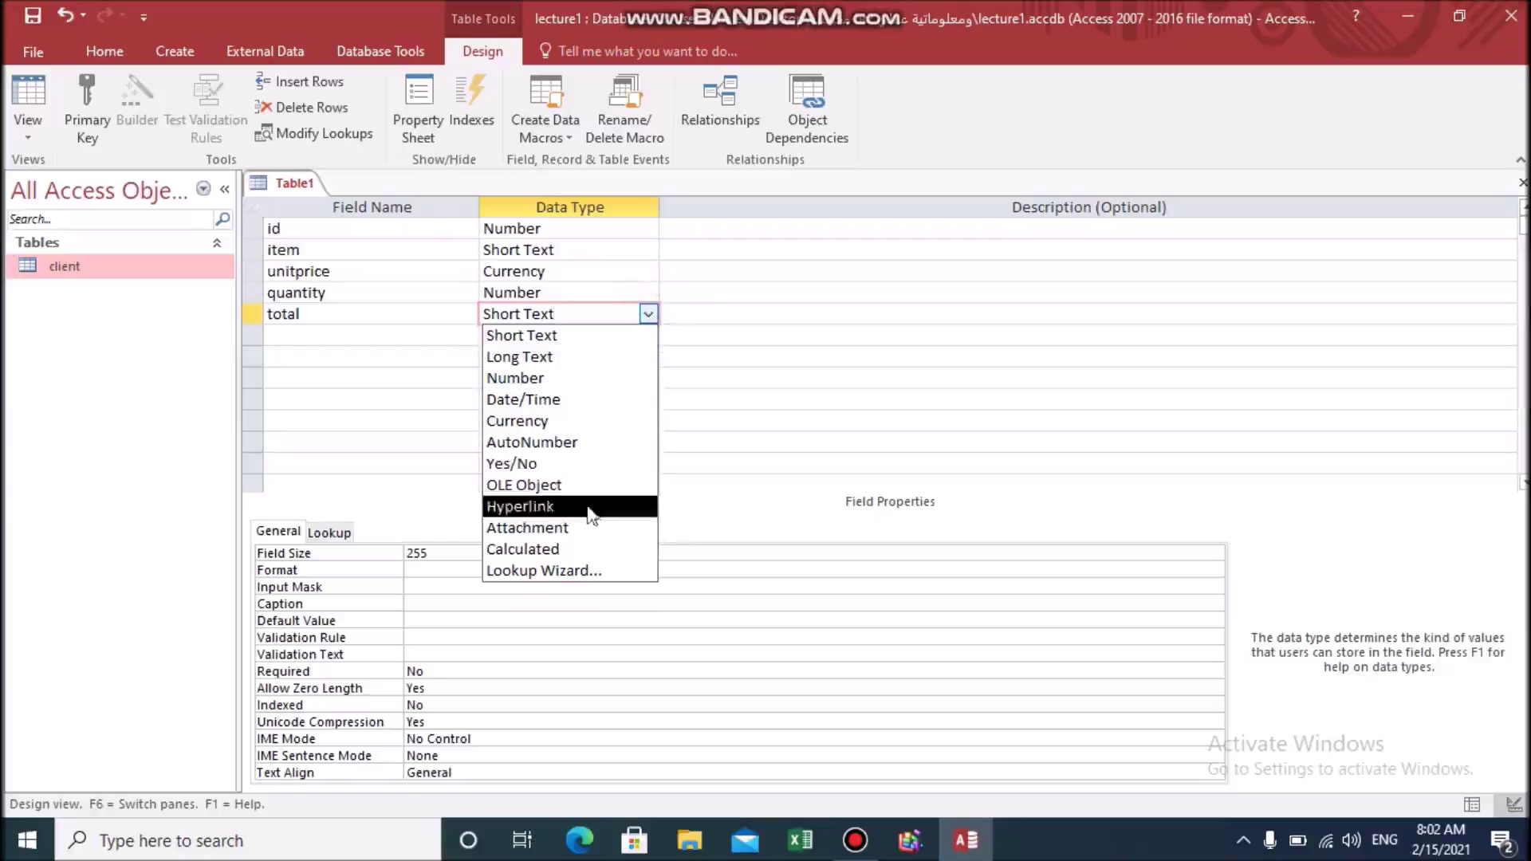
click(575, 550)
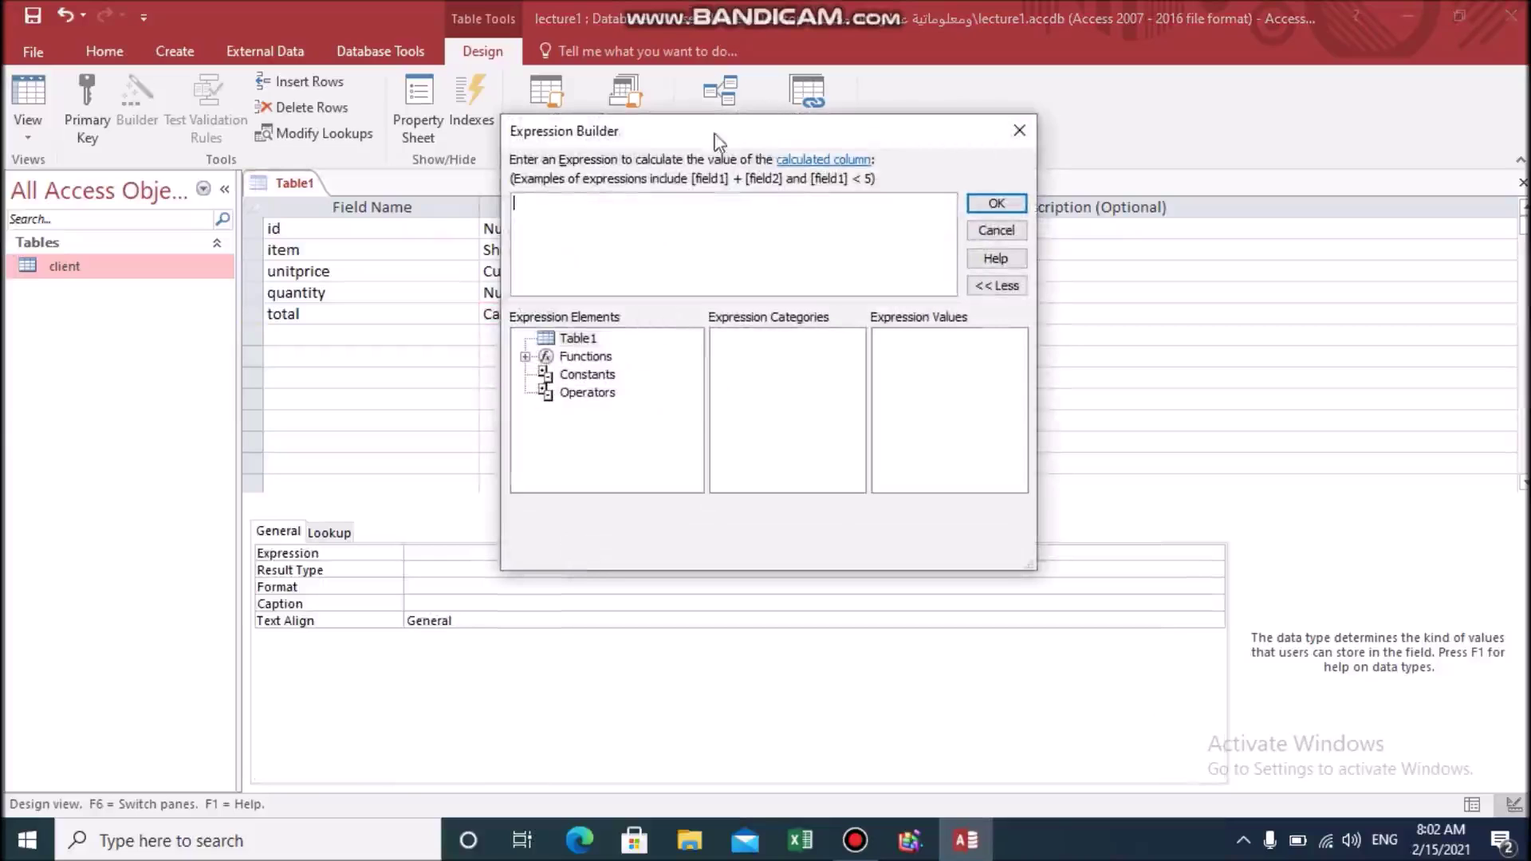
drag(715, 142, 995, 152)
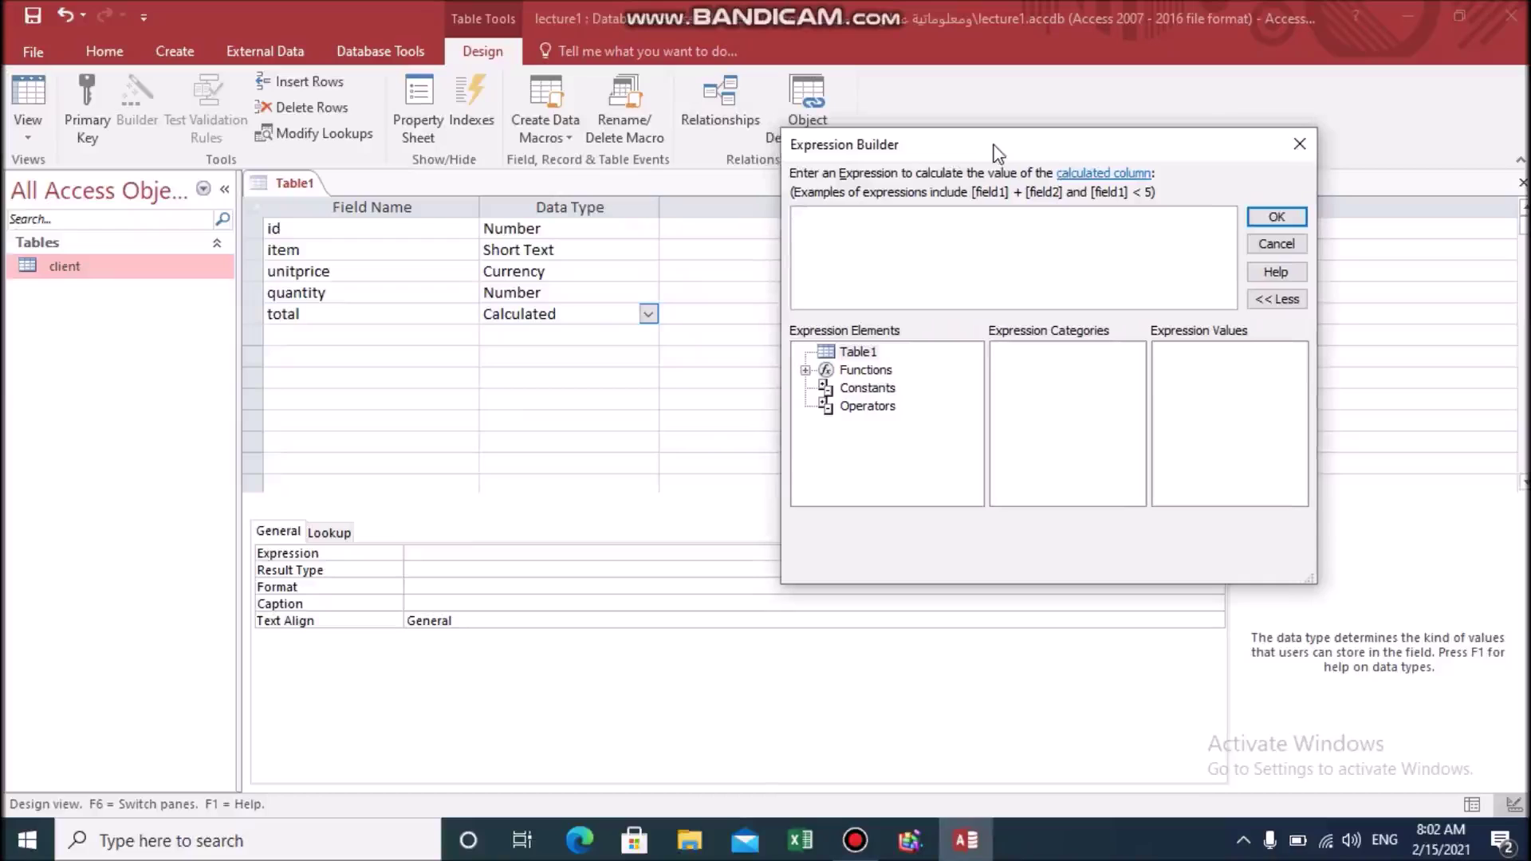
text(=quantity*unitprice)
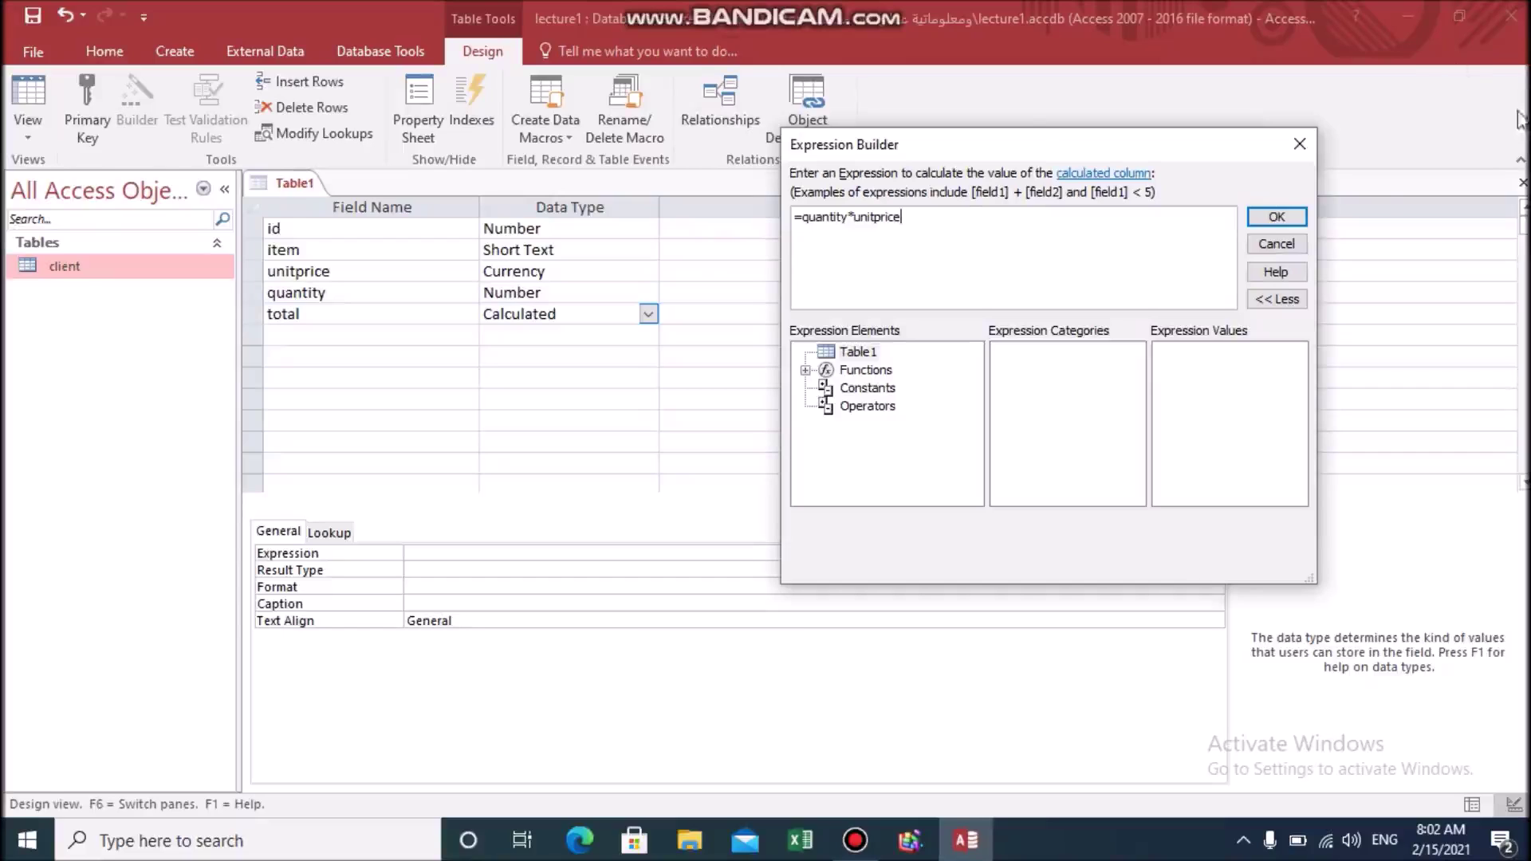
click(1281, 215)
click(1280, 216)
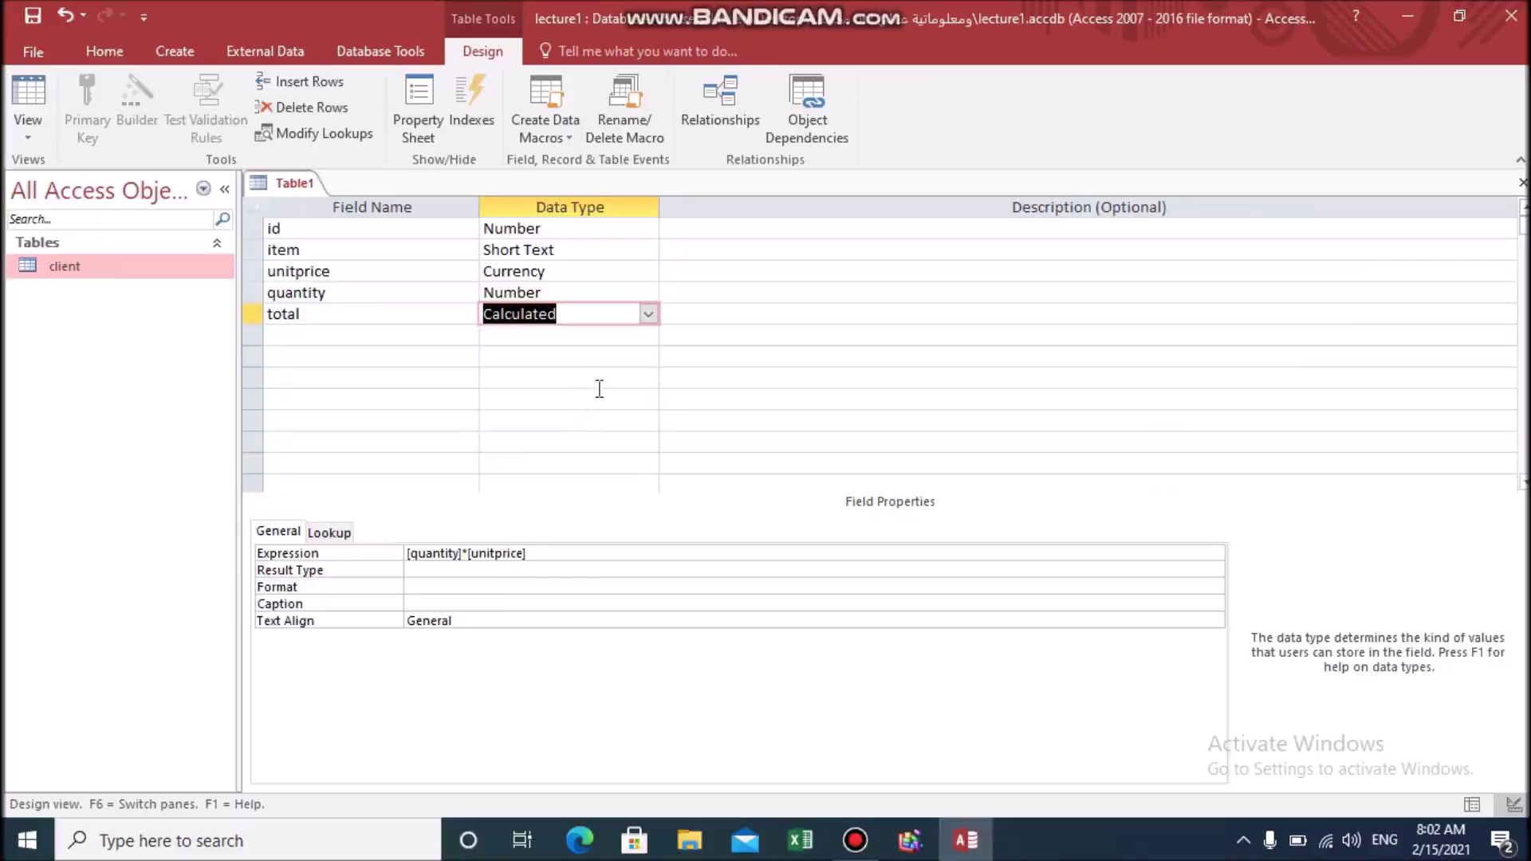
Make id the primary key, then save the table as invoive and close it.
click(317, 225)
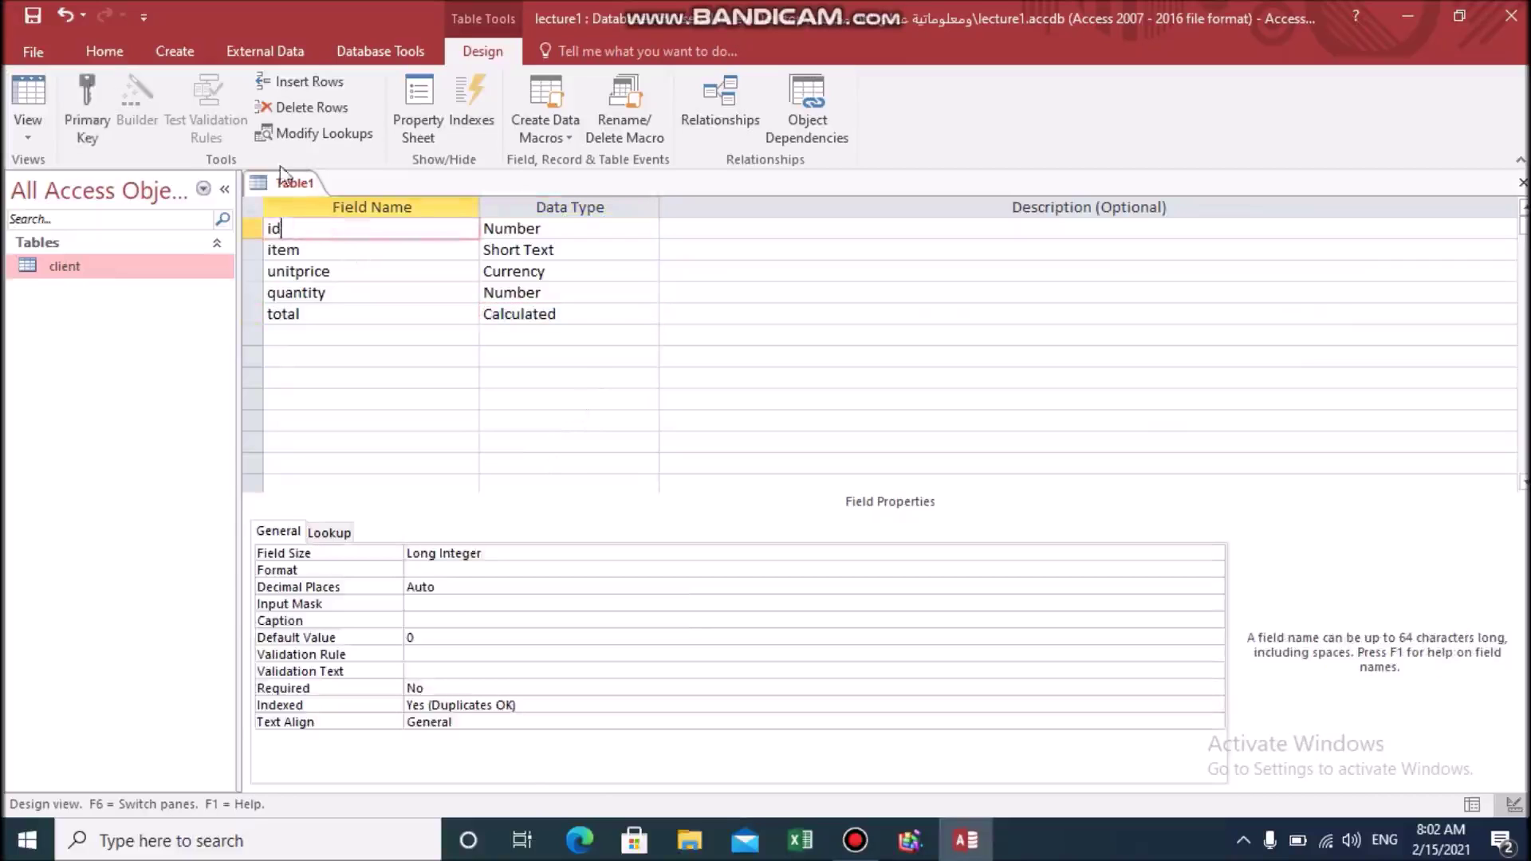
click(93, 89)
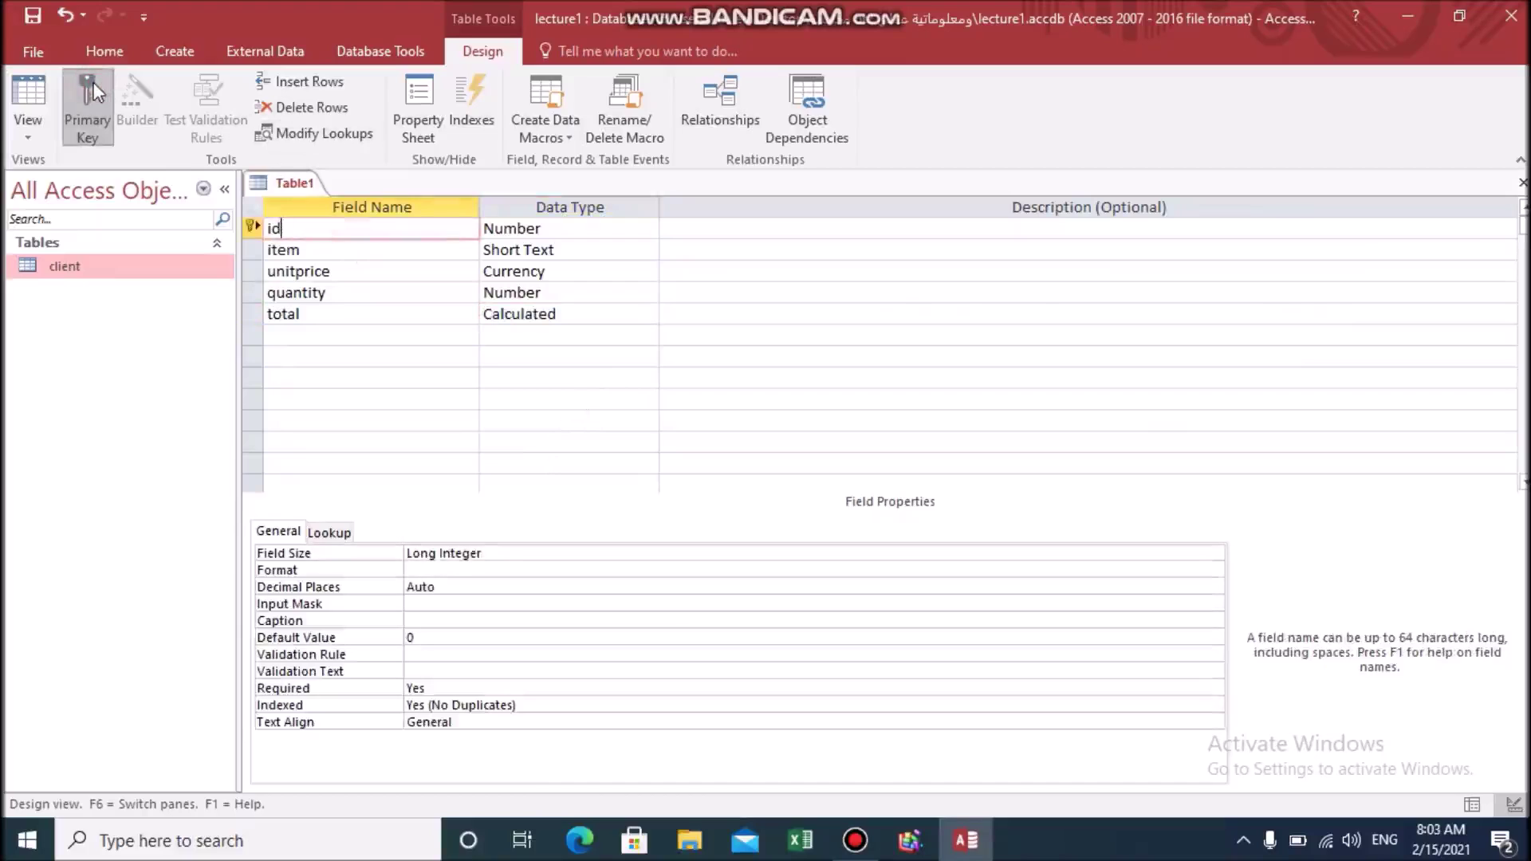
click(32, 16)
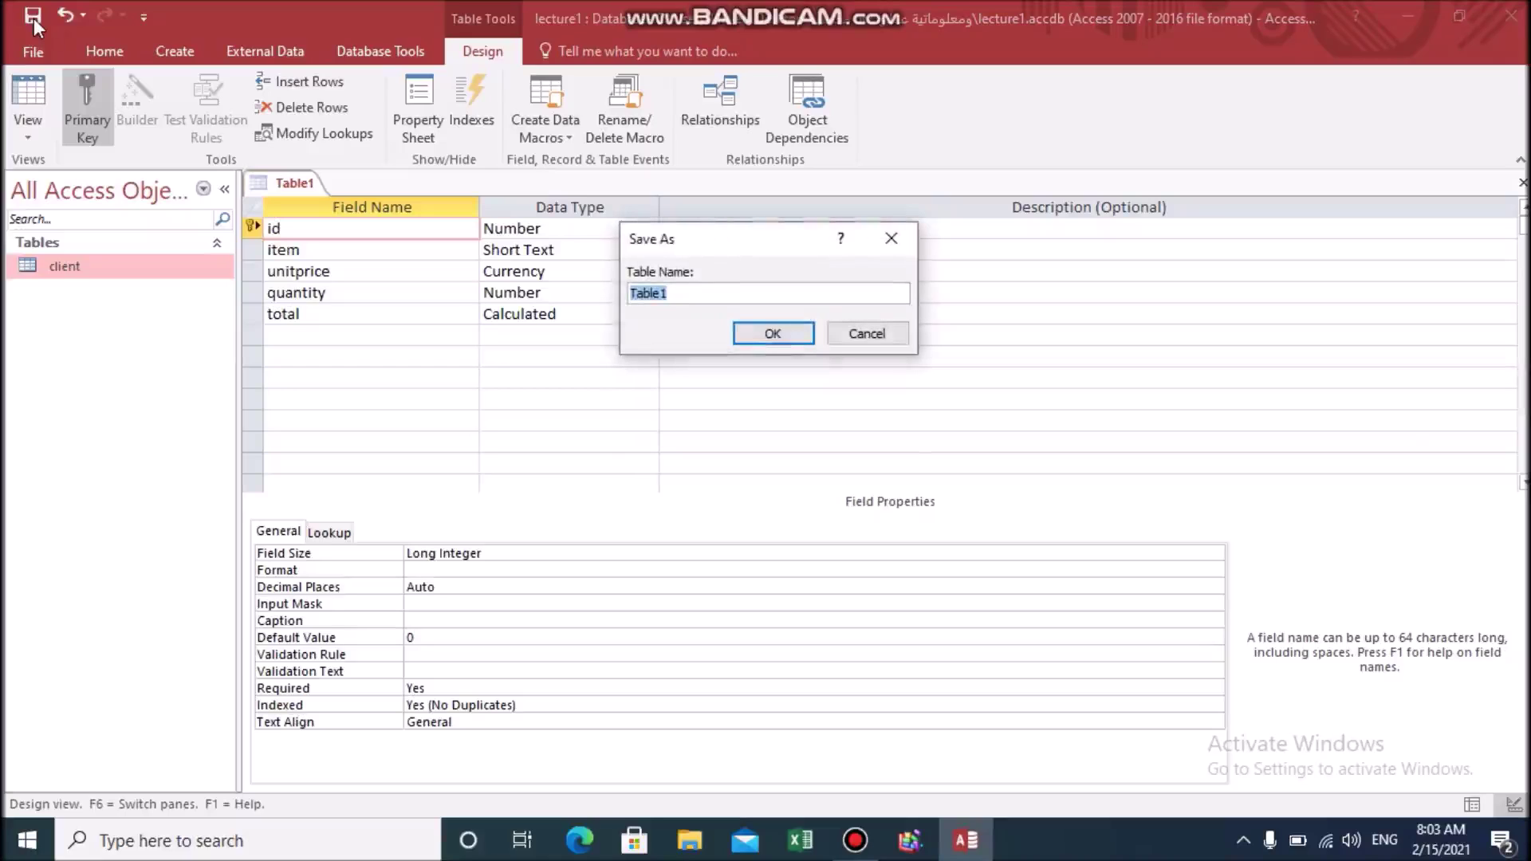
text(invoive)
click(777, 332)
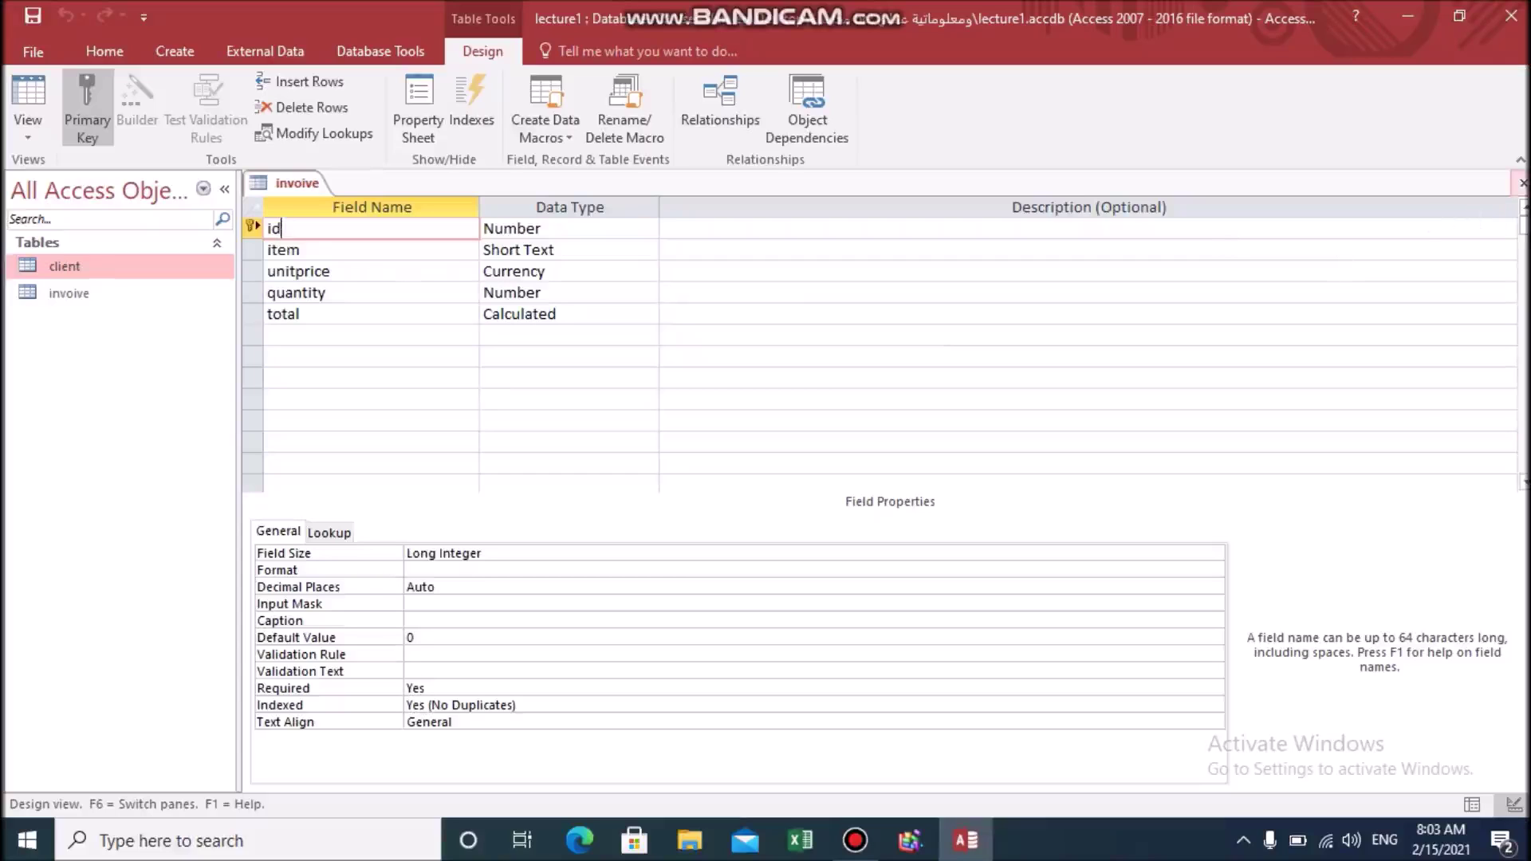
click(1522, 183)
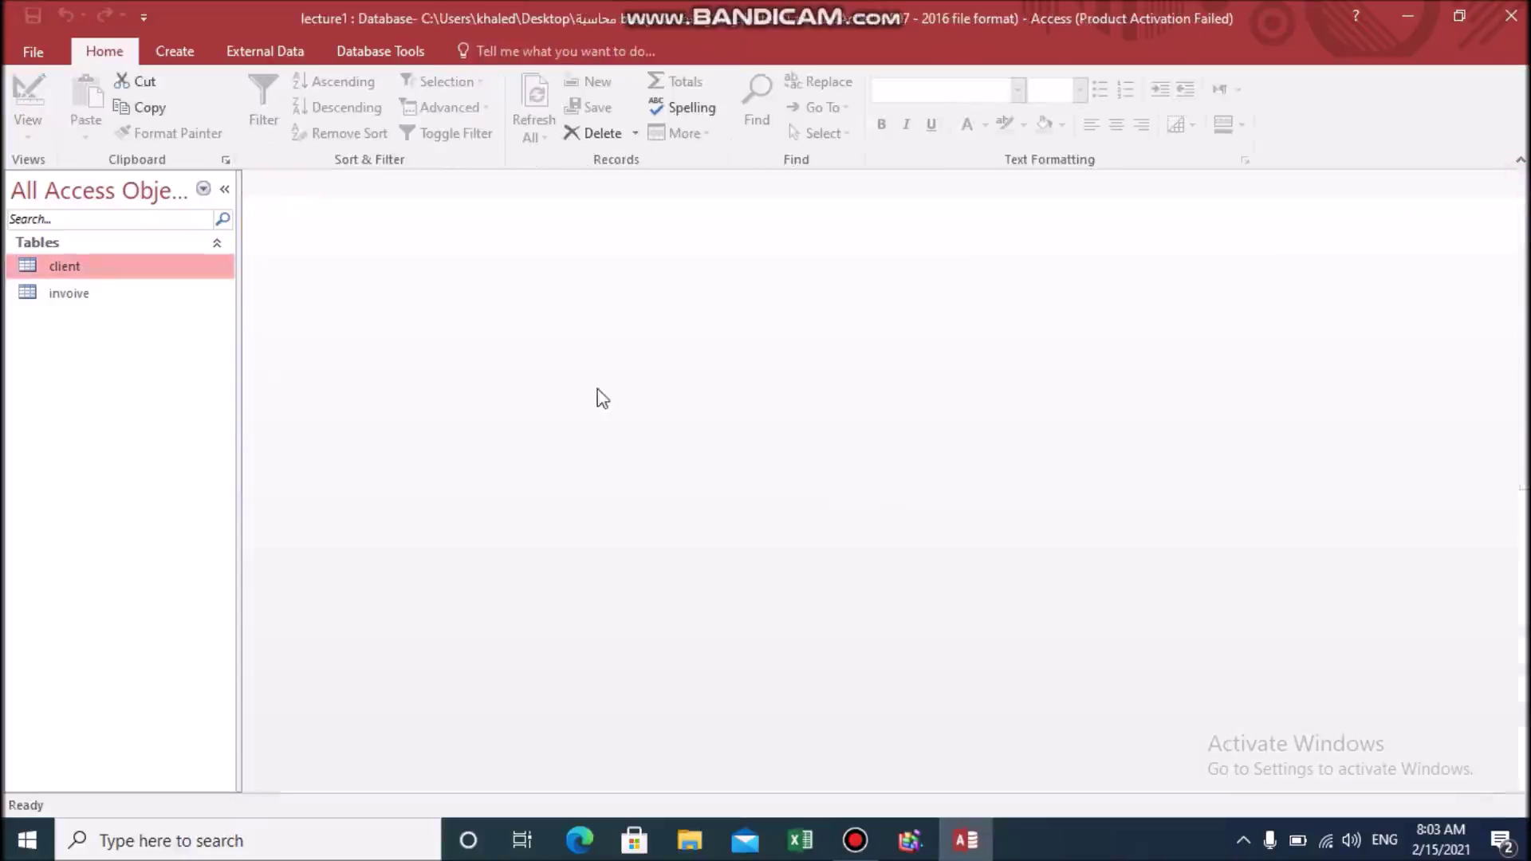
Open the invoive table and enter a first record with id 12, item box, unitprice 20 and quantity 30.
double_click(112, 297)
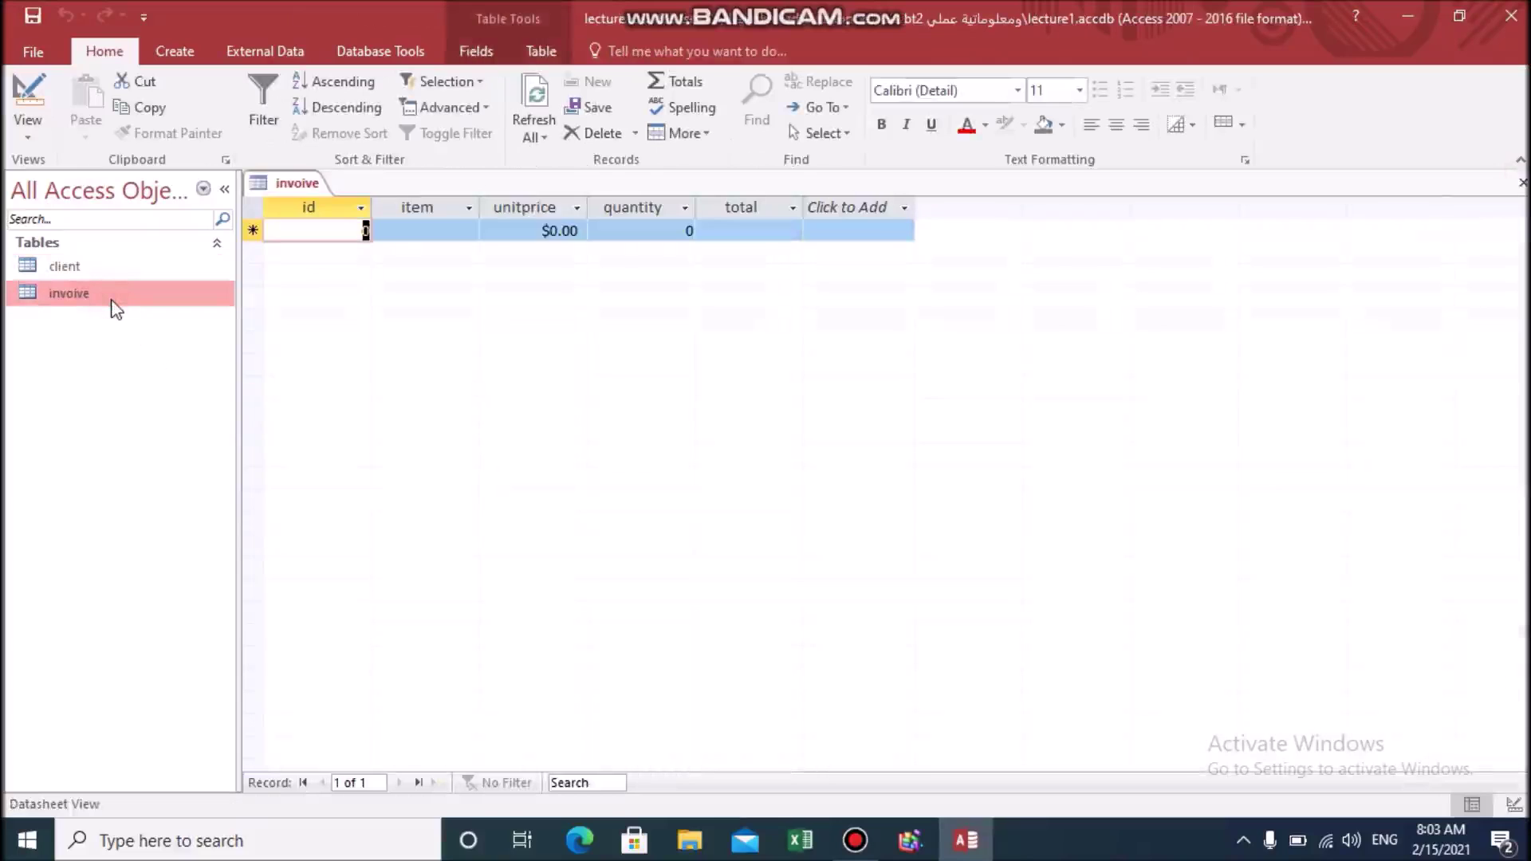
text(12)
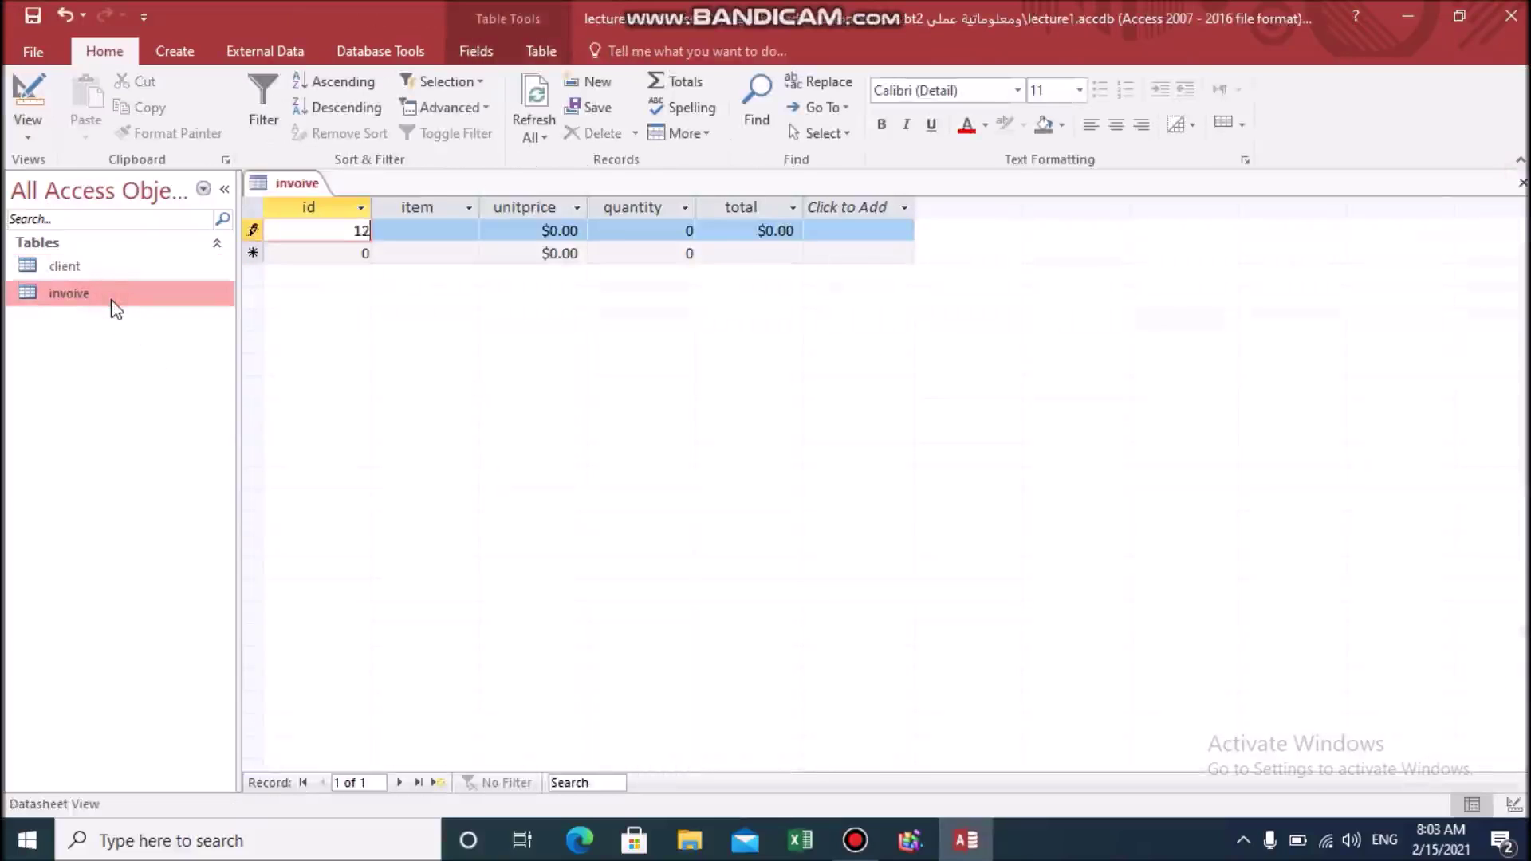
key(Tab)
text(box)
key(Tab)
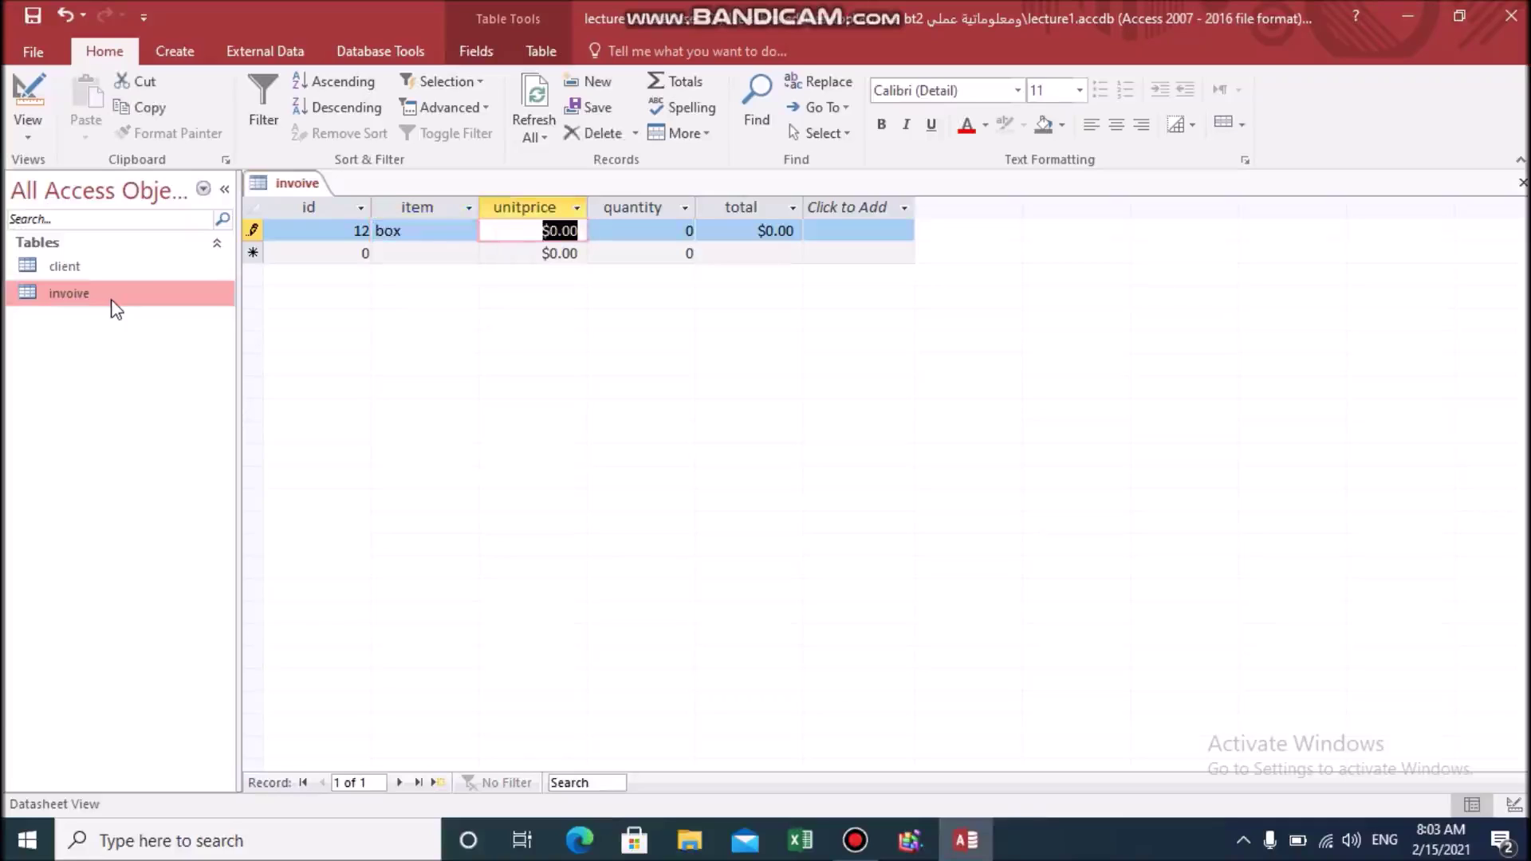
text(12)
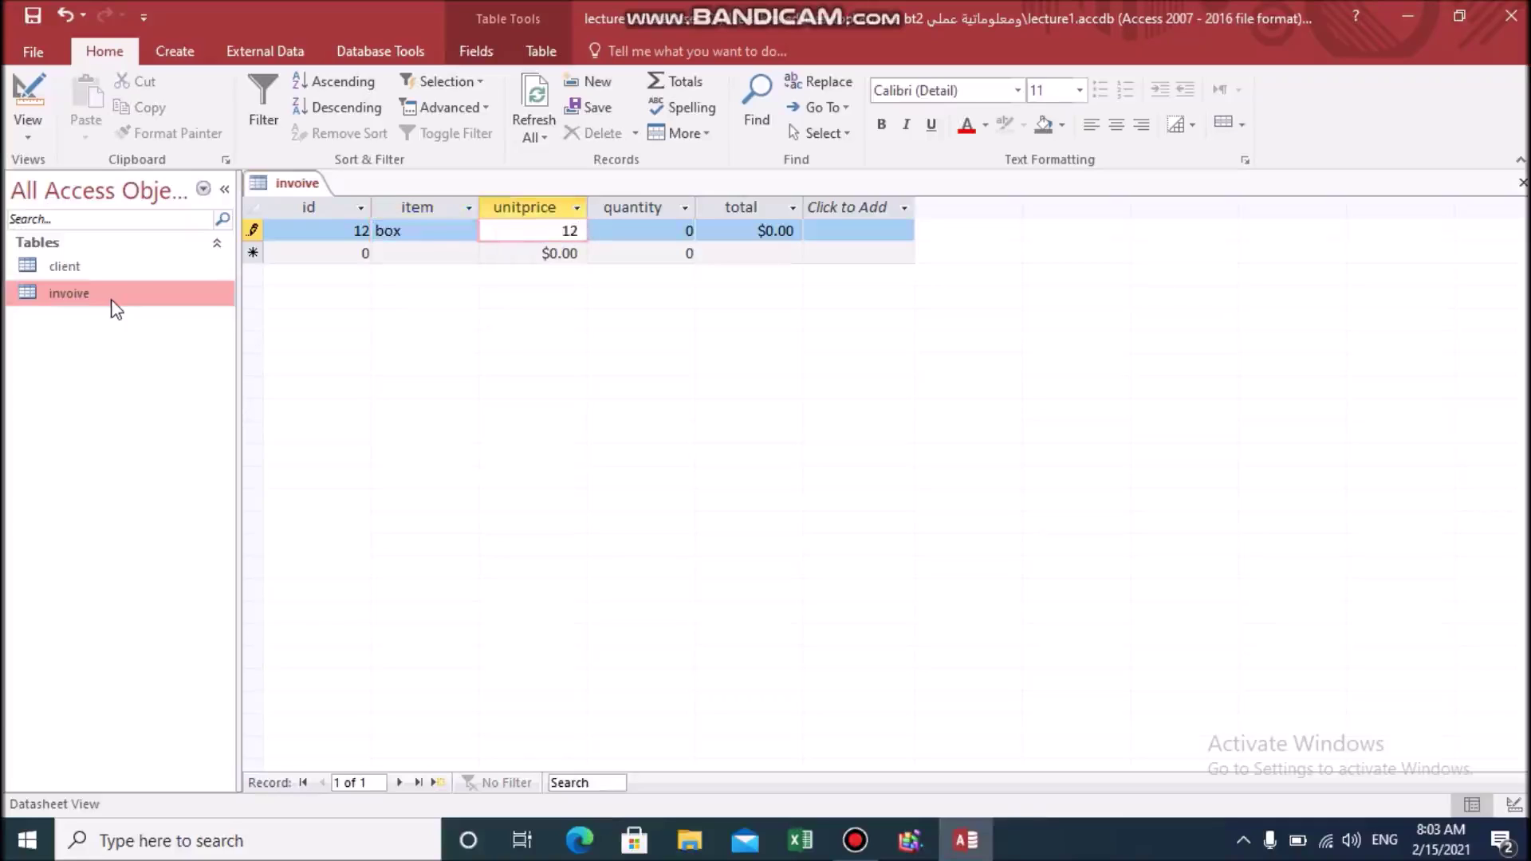
key(BackSpace)
key(BackSpace)
text(20)
key(Tab)
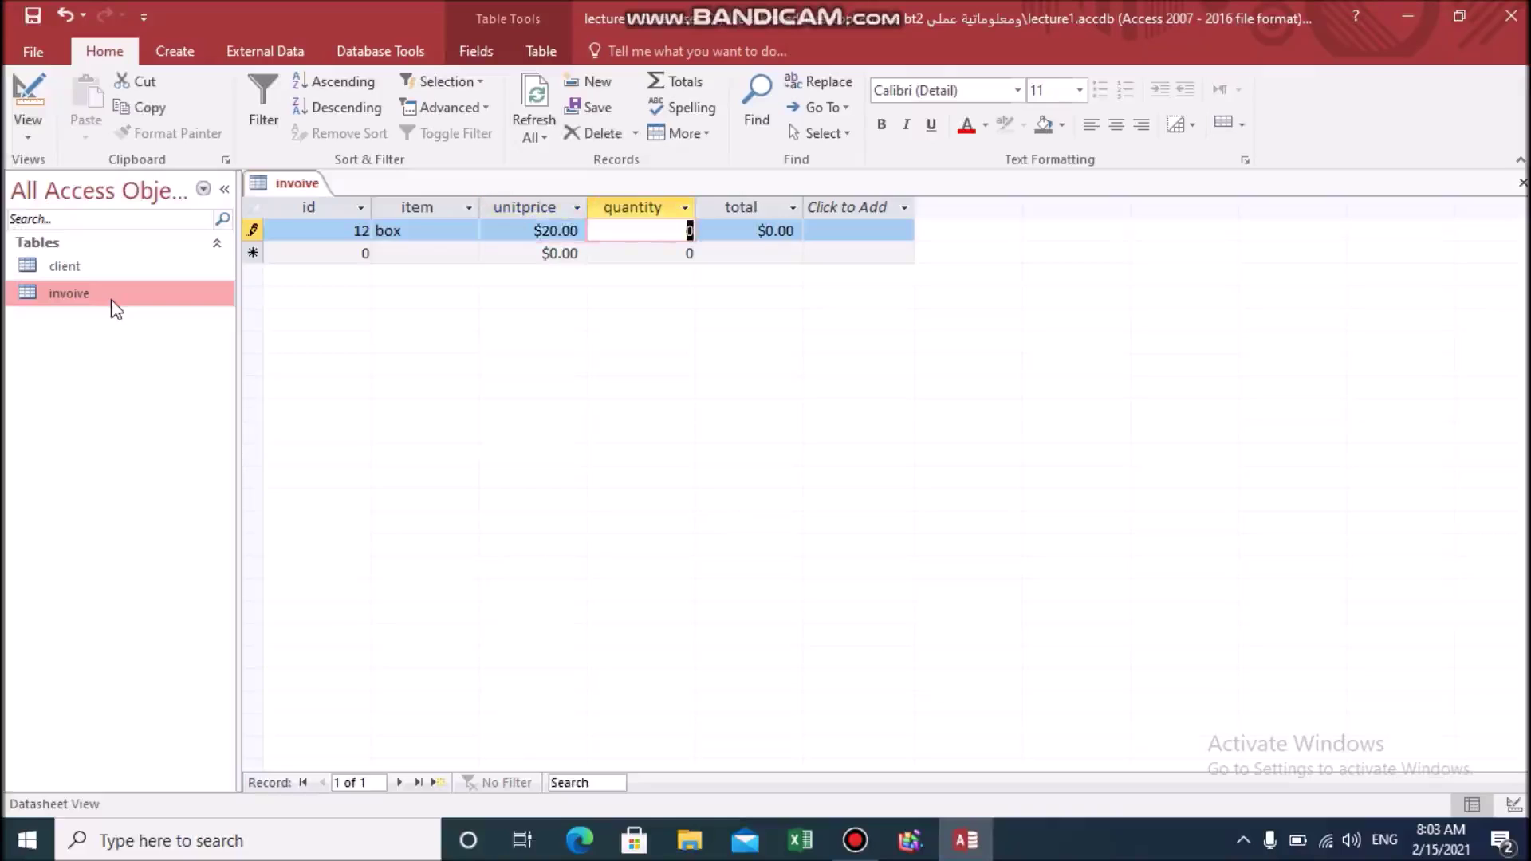
text(30)
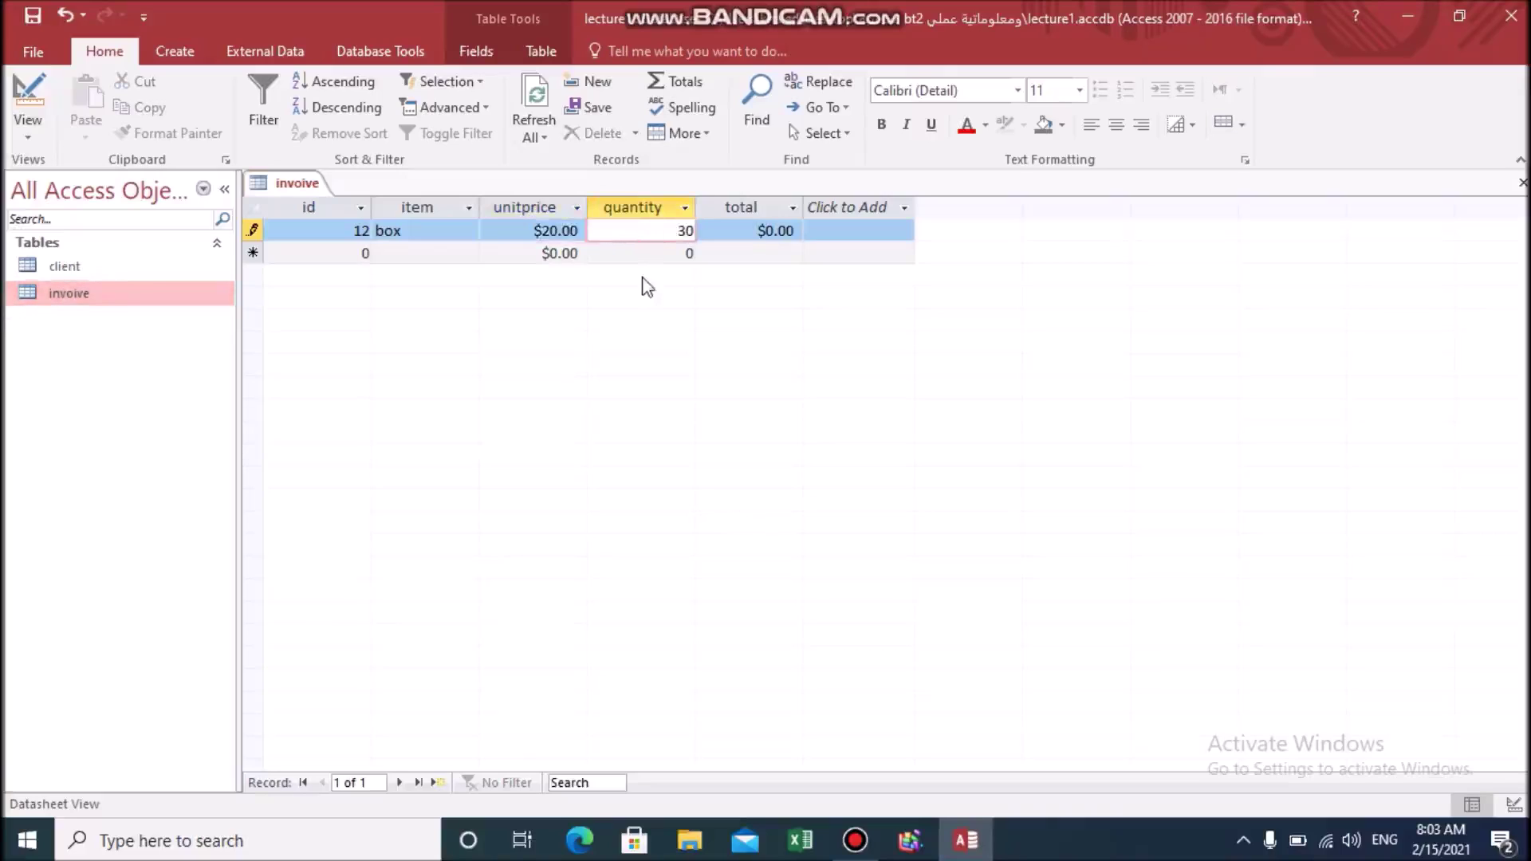
key(Tab)
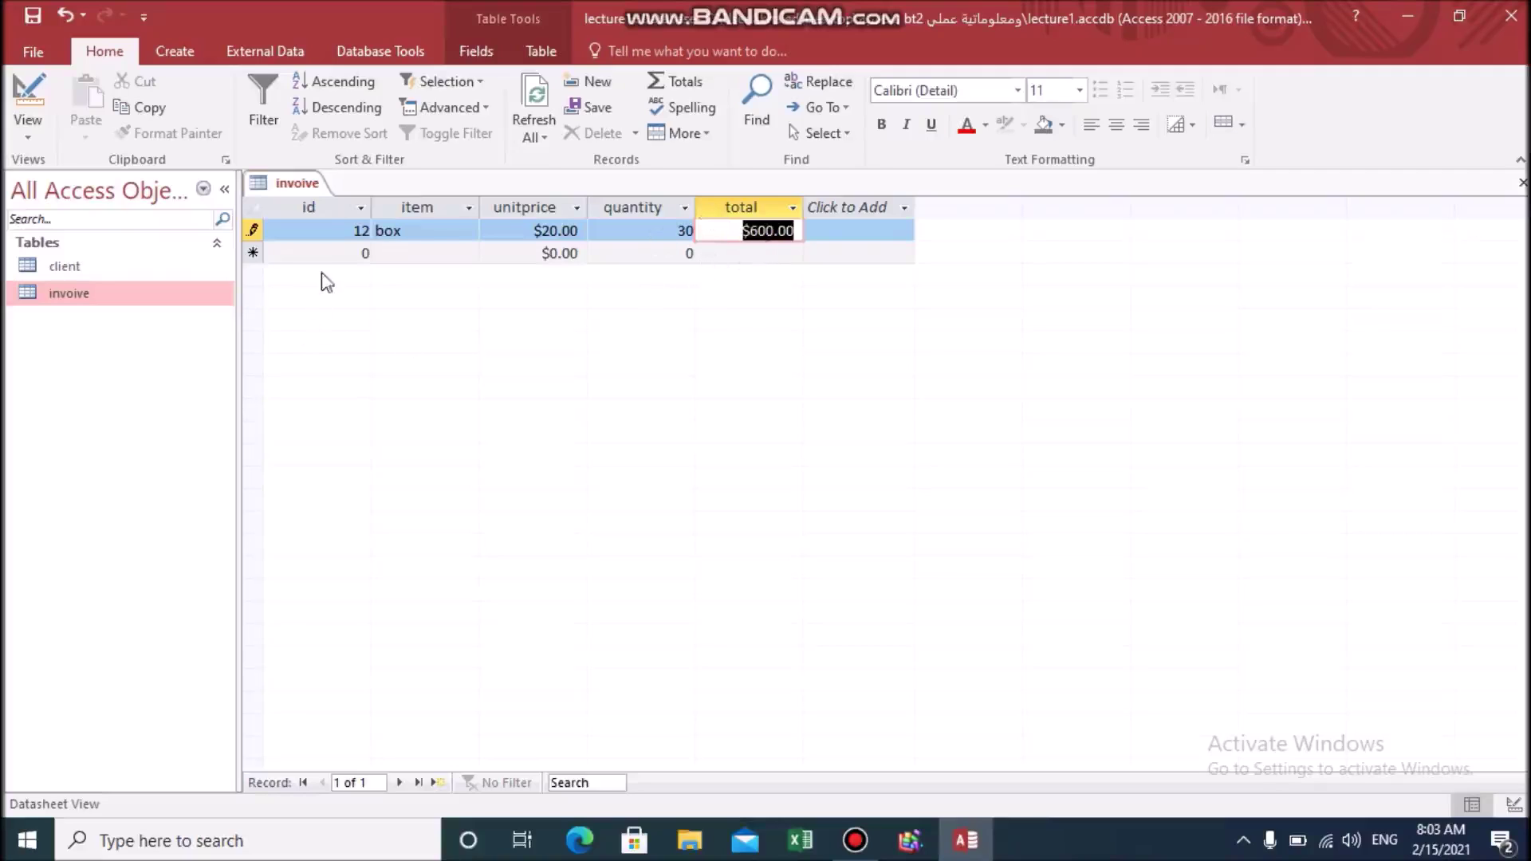
key(Tab)
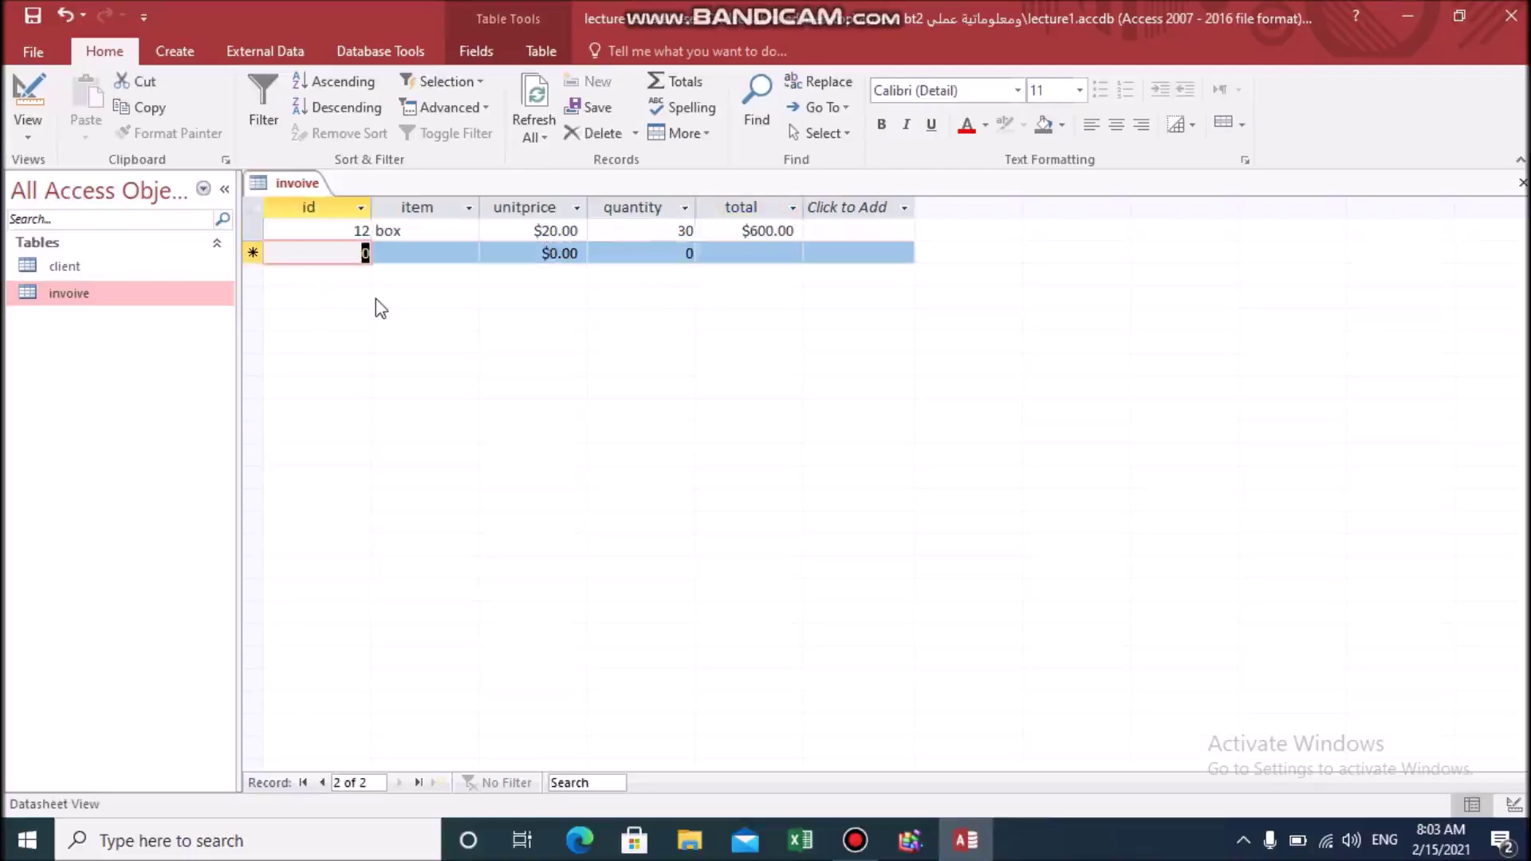
Enter a second record with id 50, item computer, unitprice 500 and quantity 4, and close the table.
text(50)
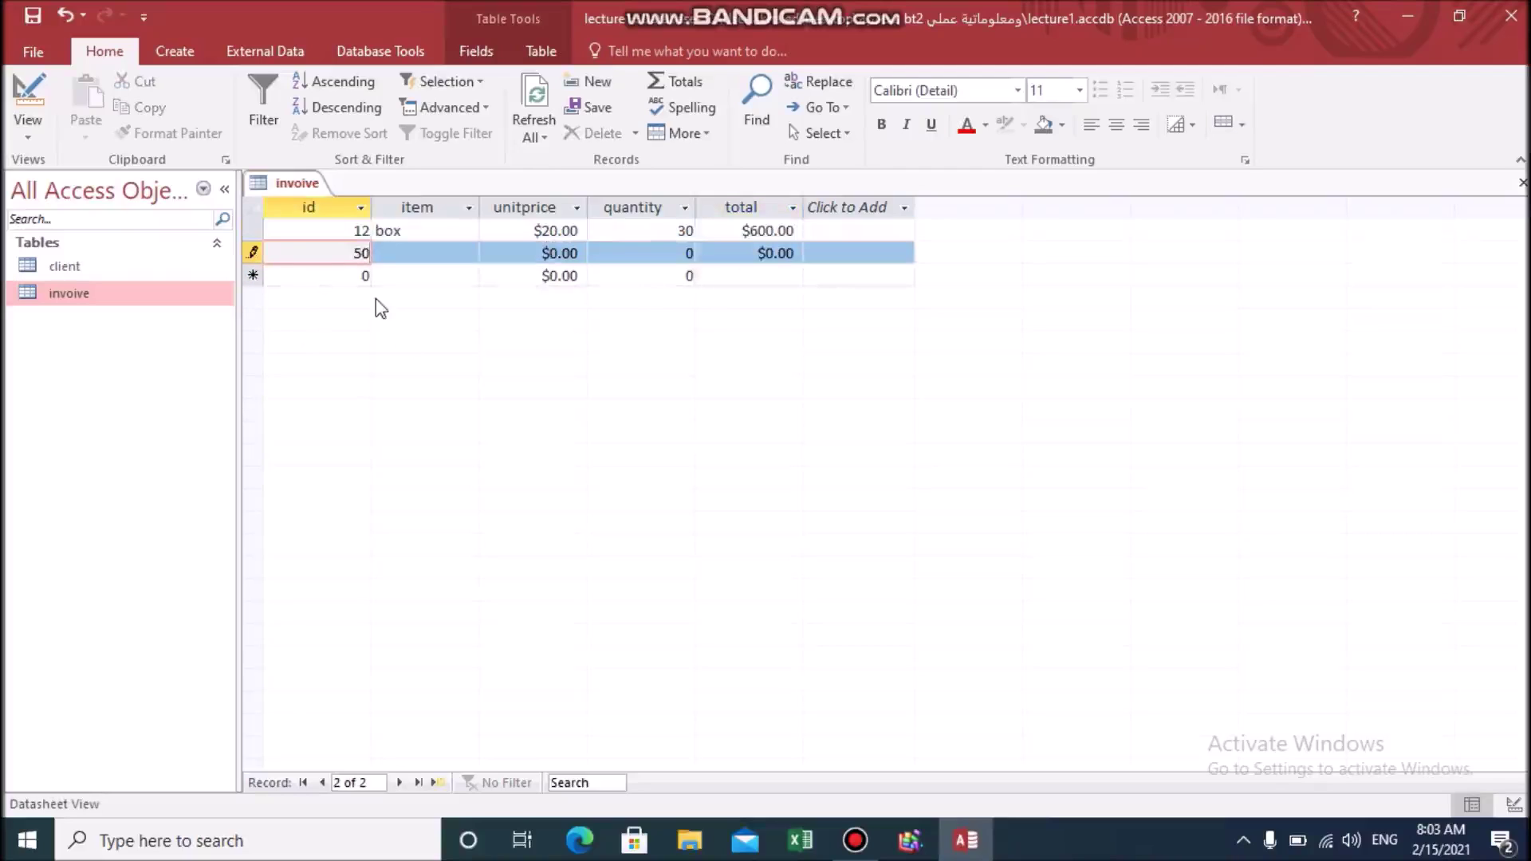
key(Tab)
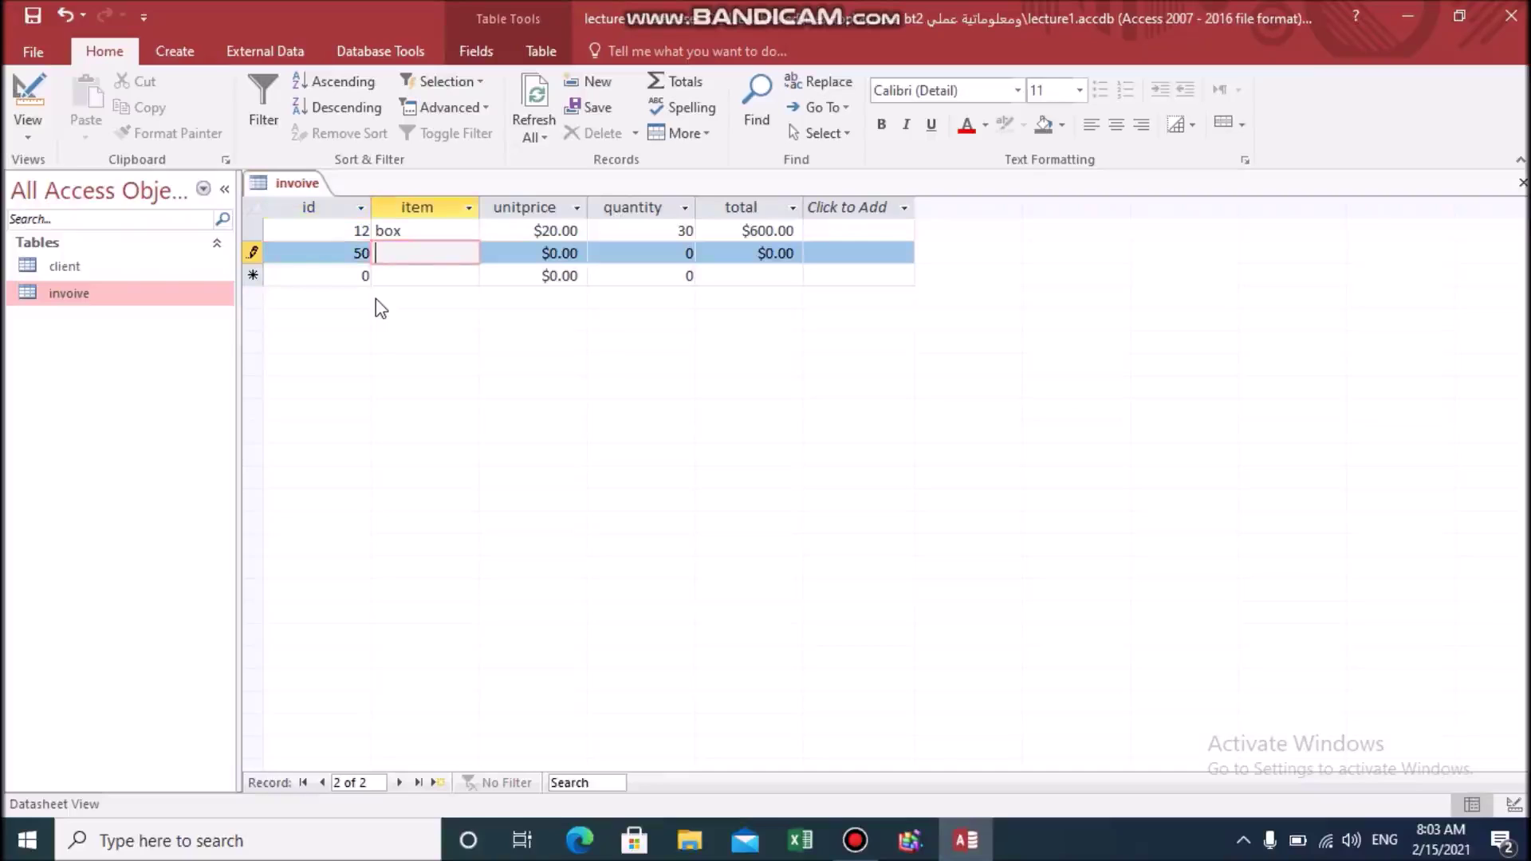
text(computer)
key(Tab)
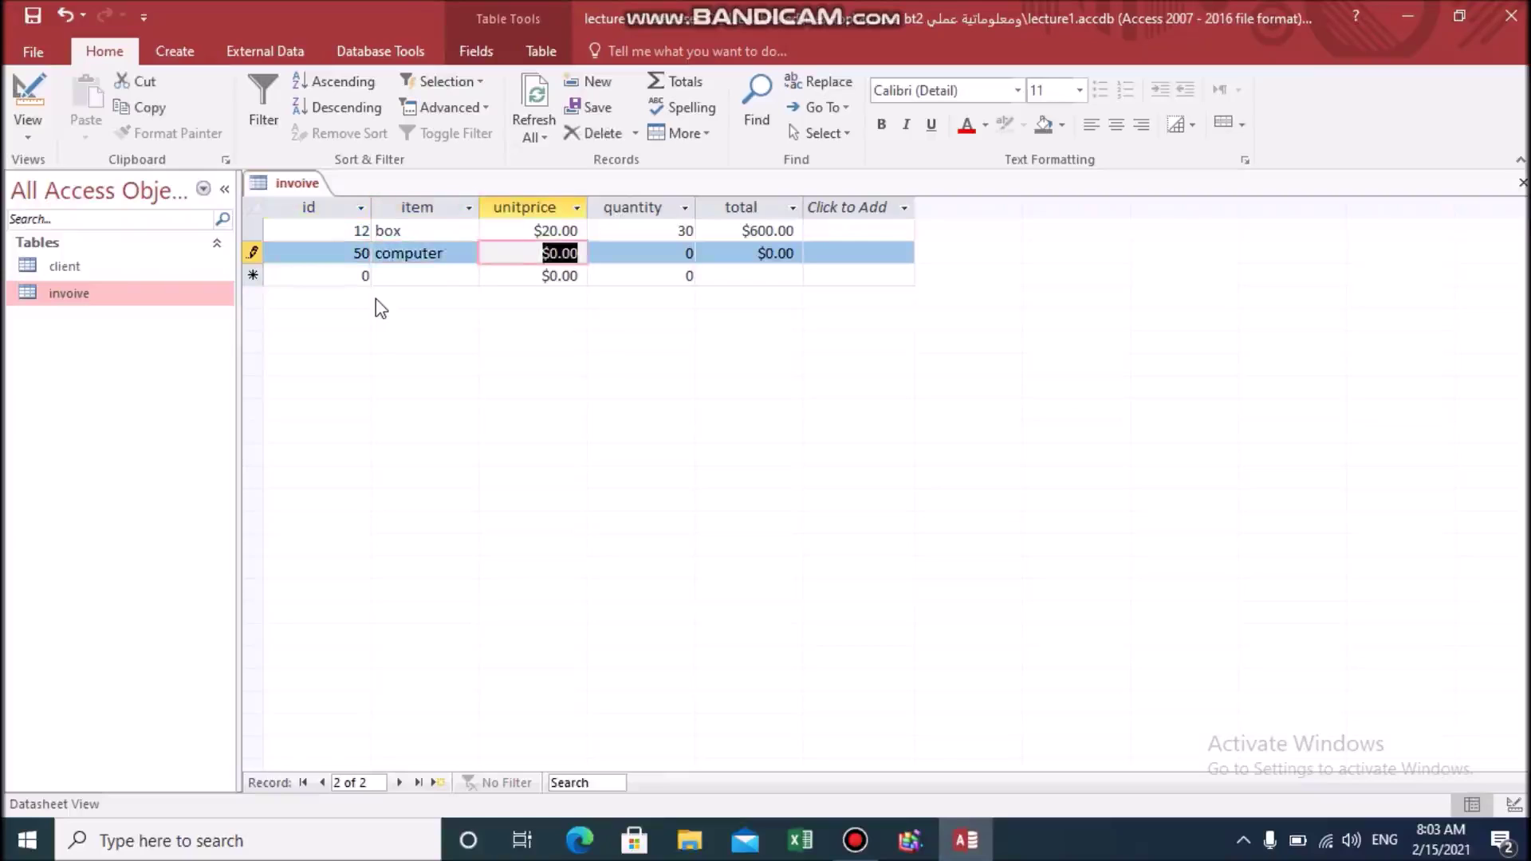
text(500)
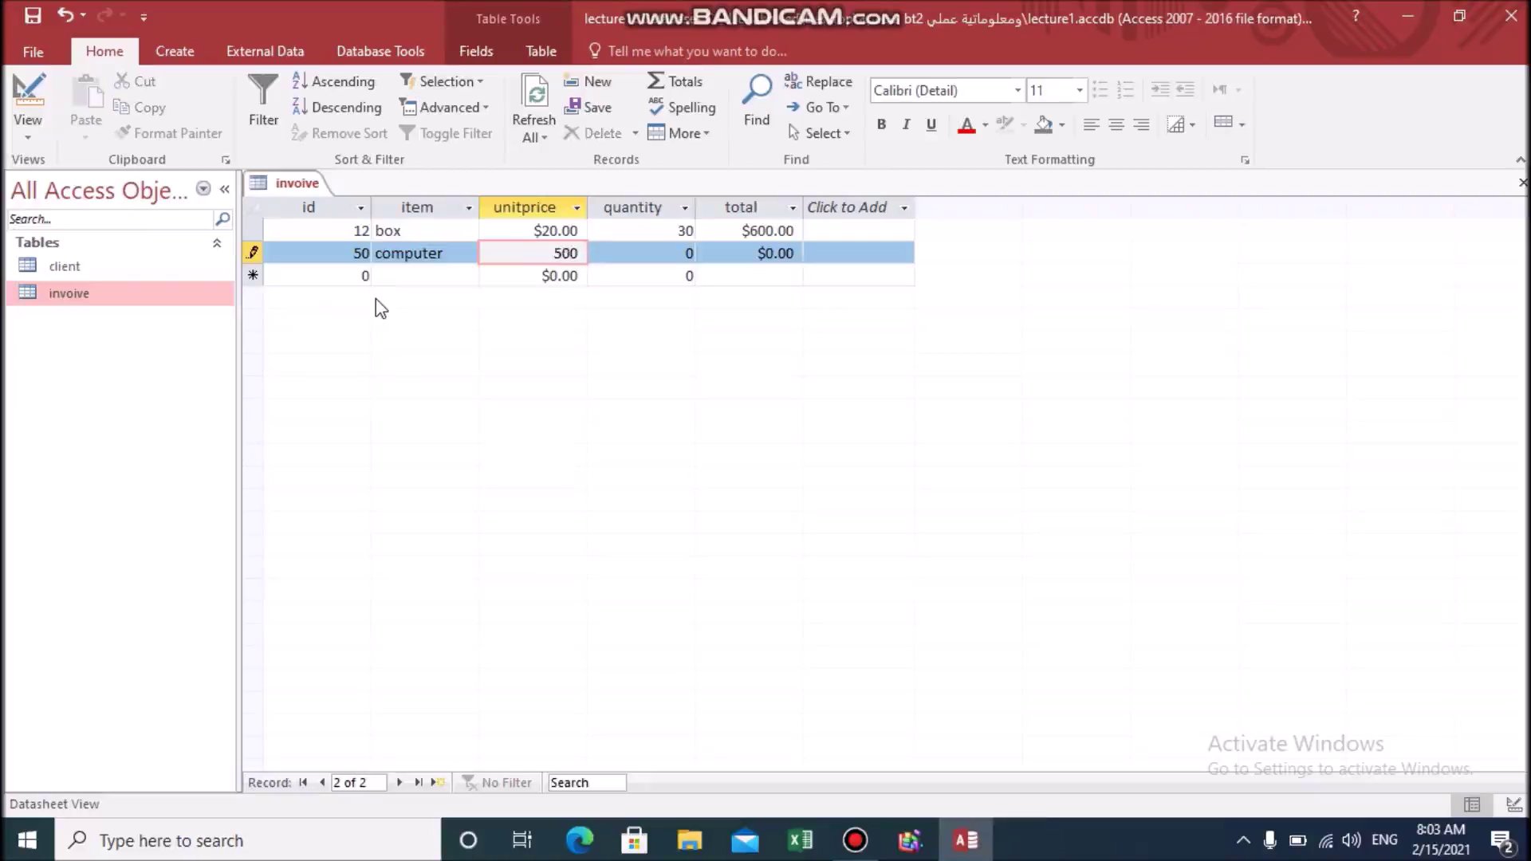
key(Tab)
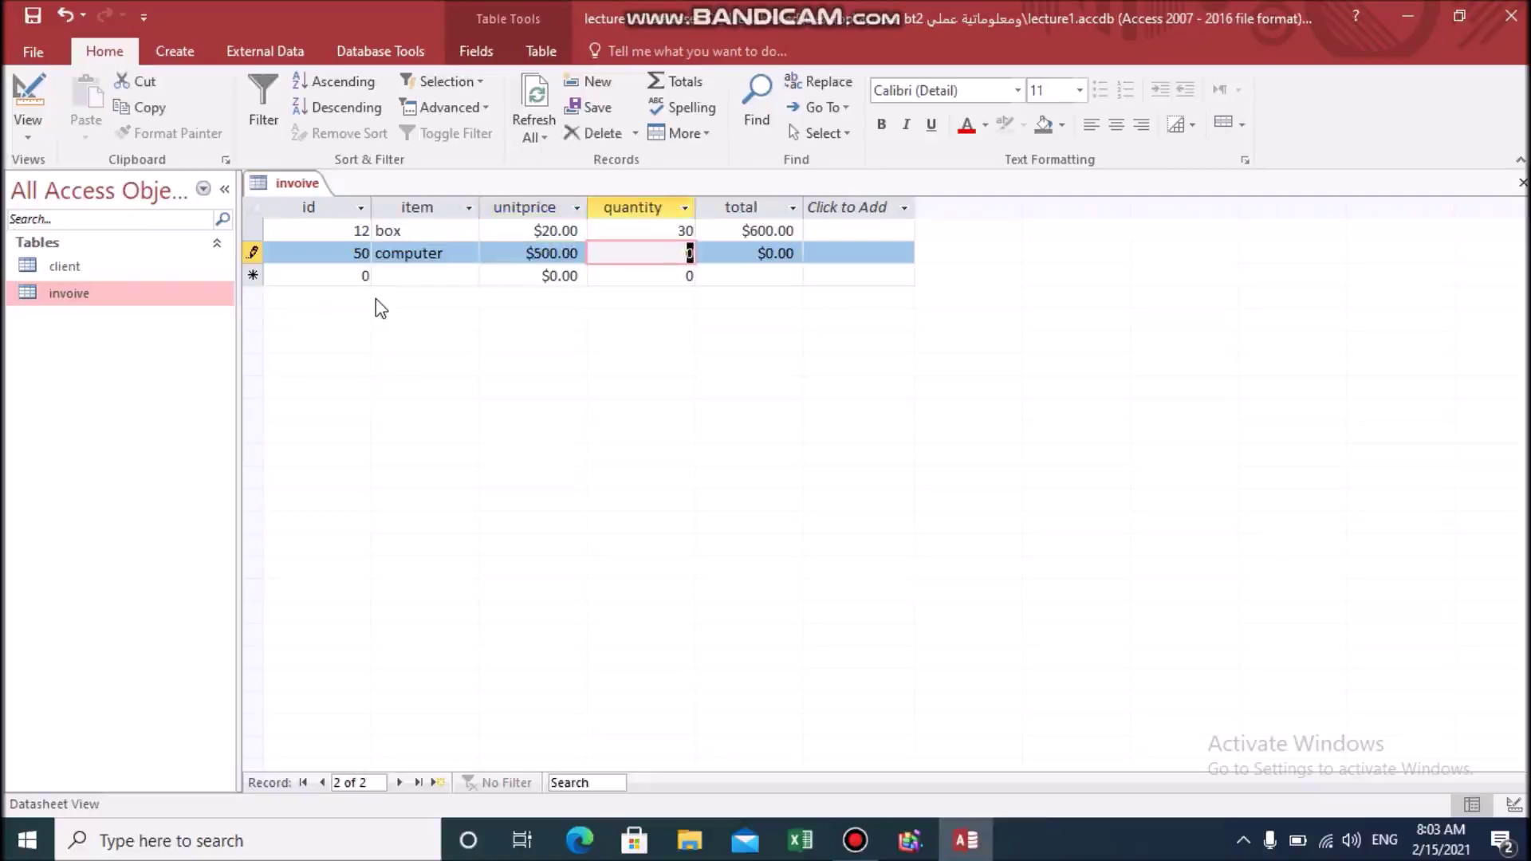
text(4)
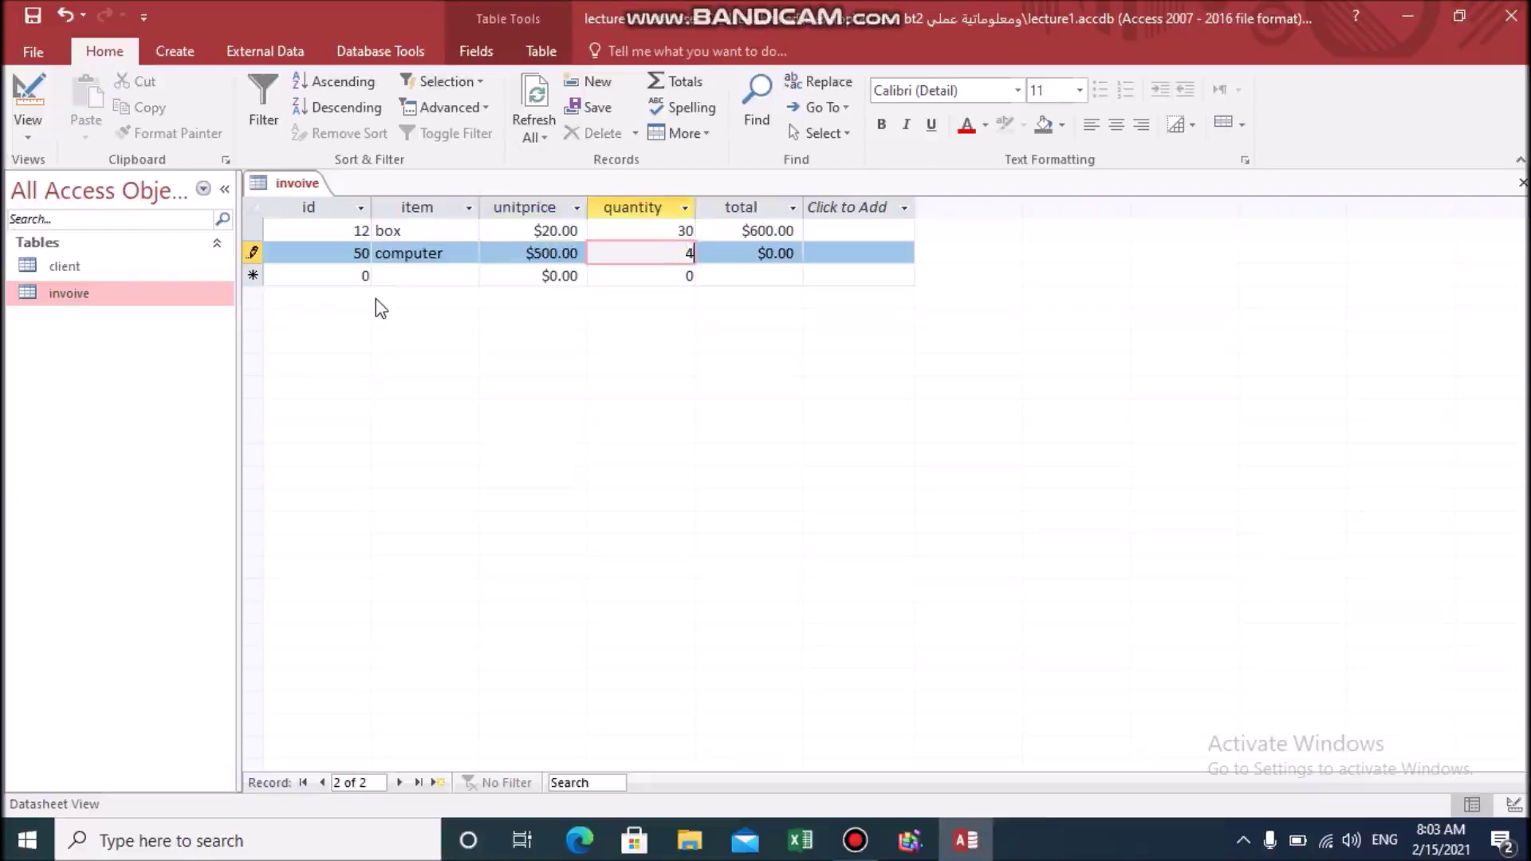
key(Tab)
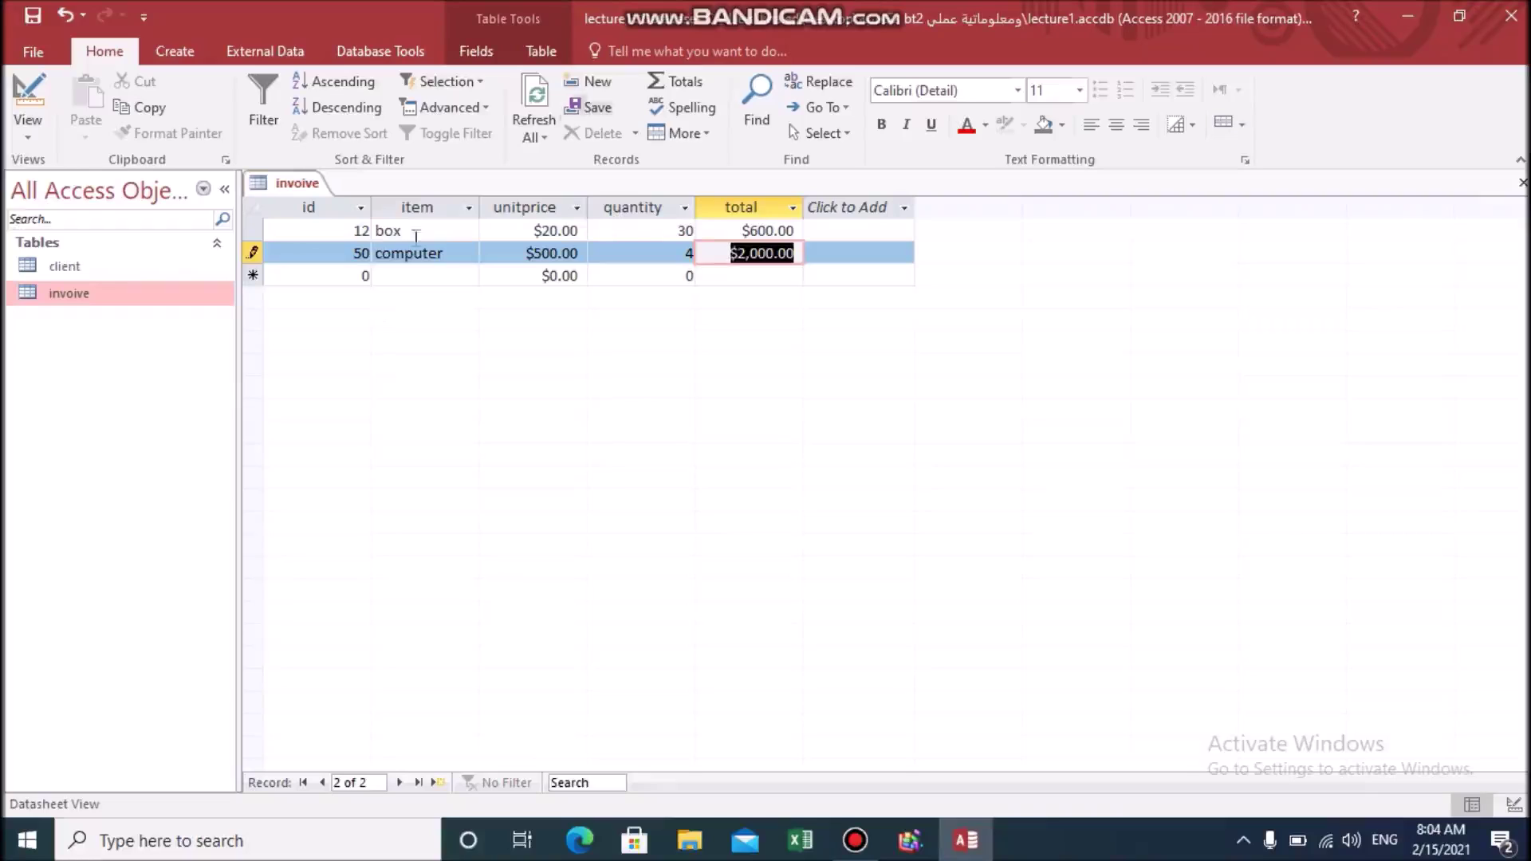
click(1521, 184)
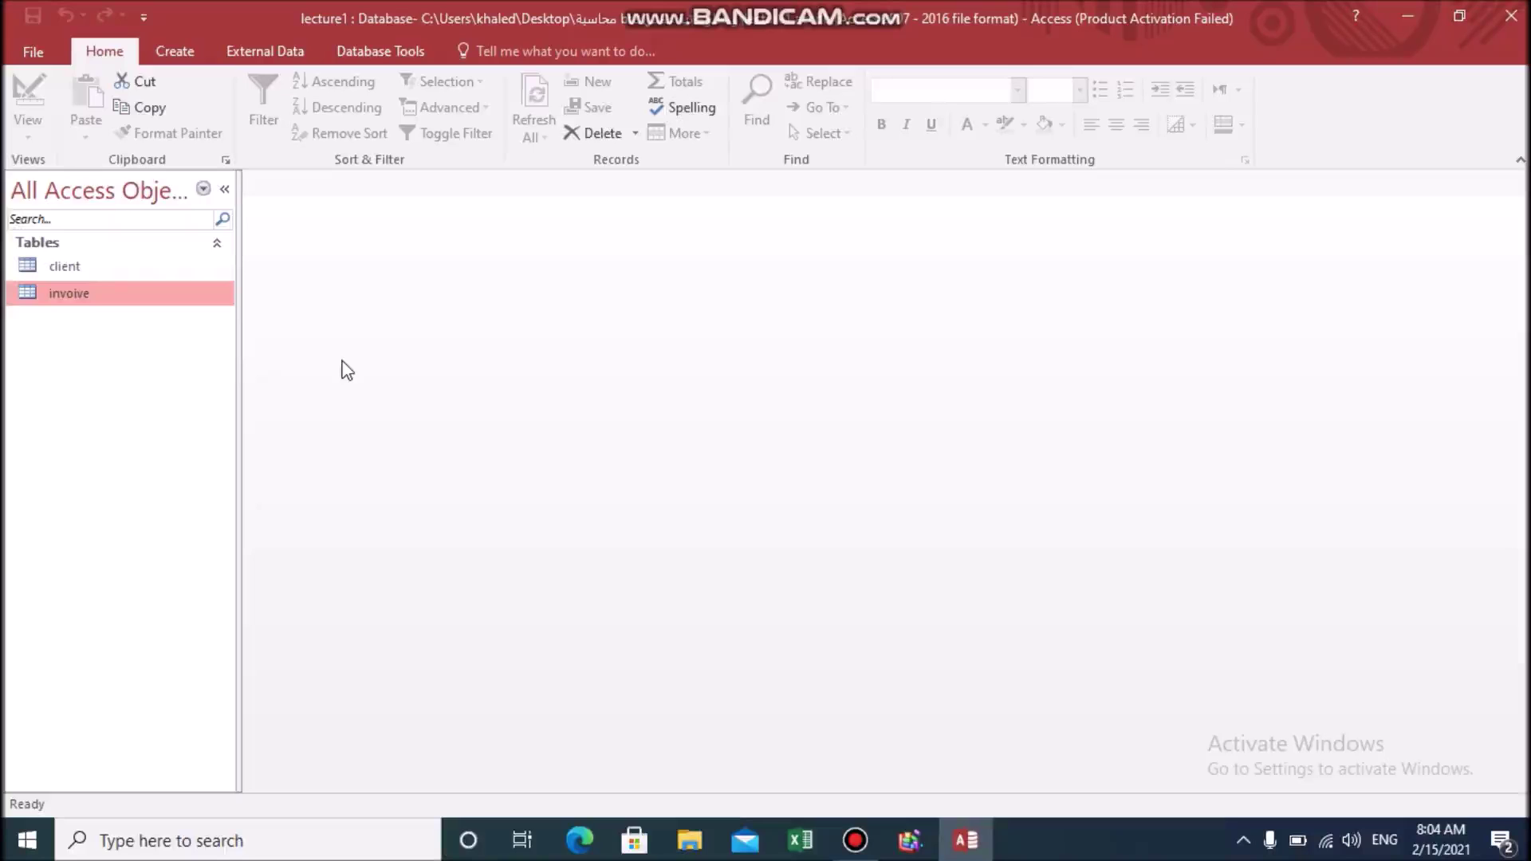
Create a form with the Form Wizard that includes all fields of the client table.
click(177, 53)
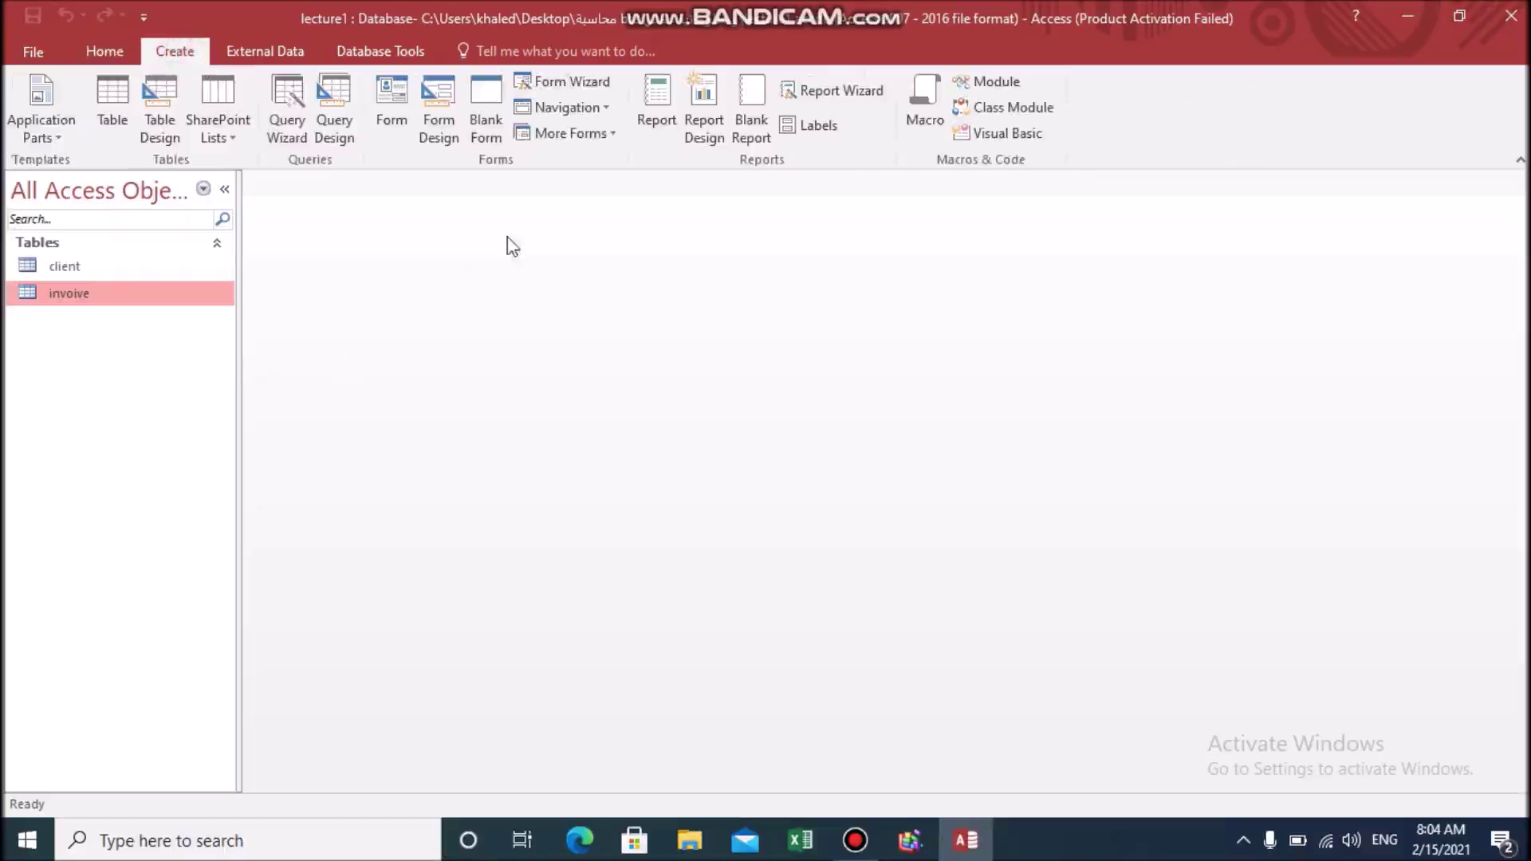
click(596, 80)
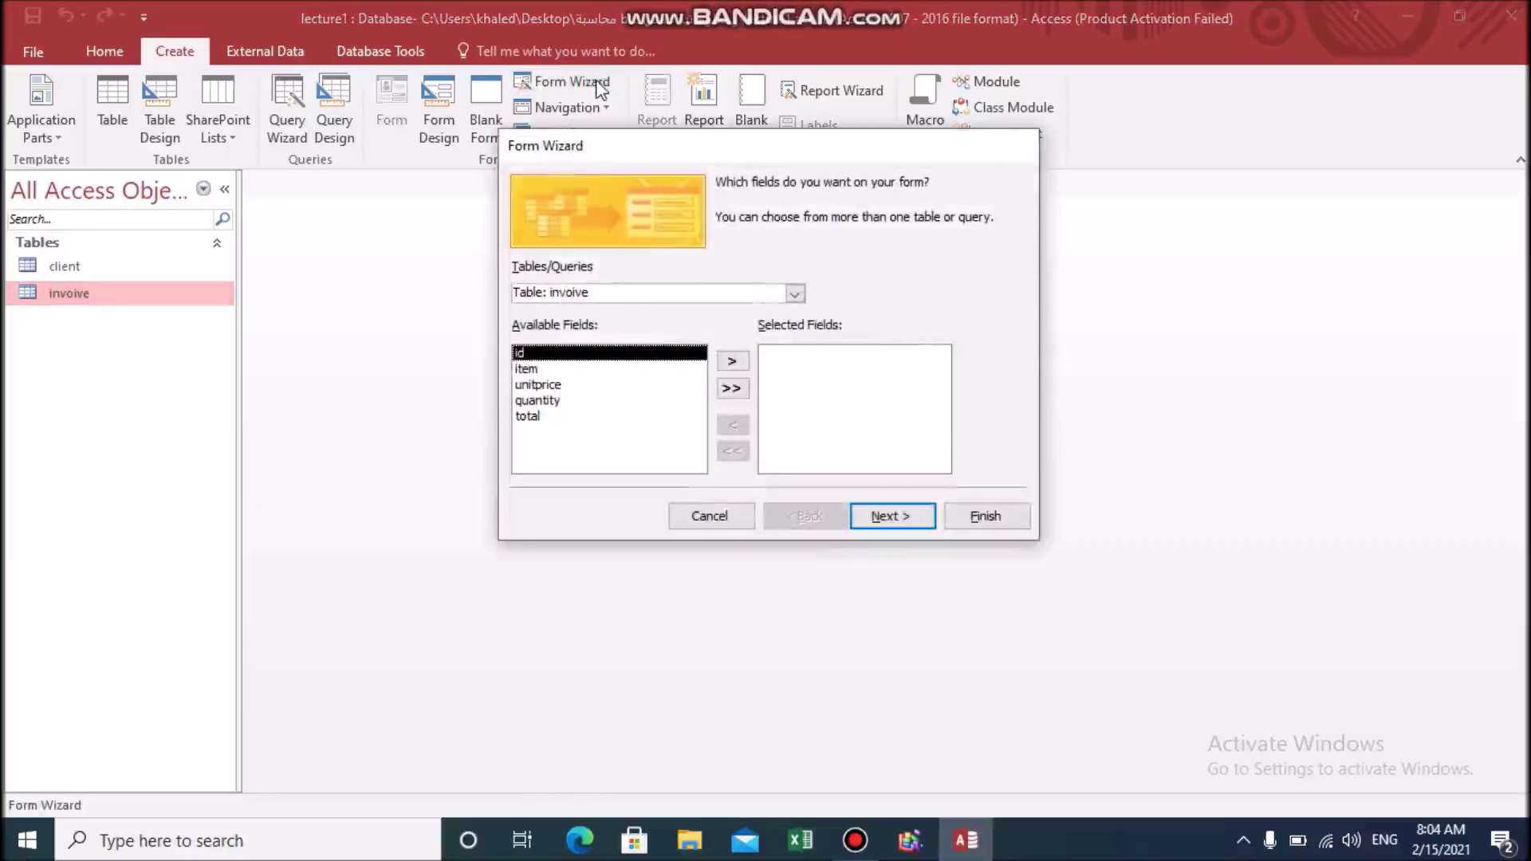
click(795, 295)
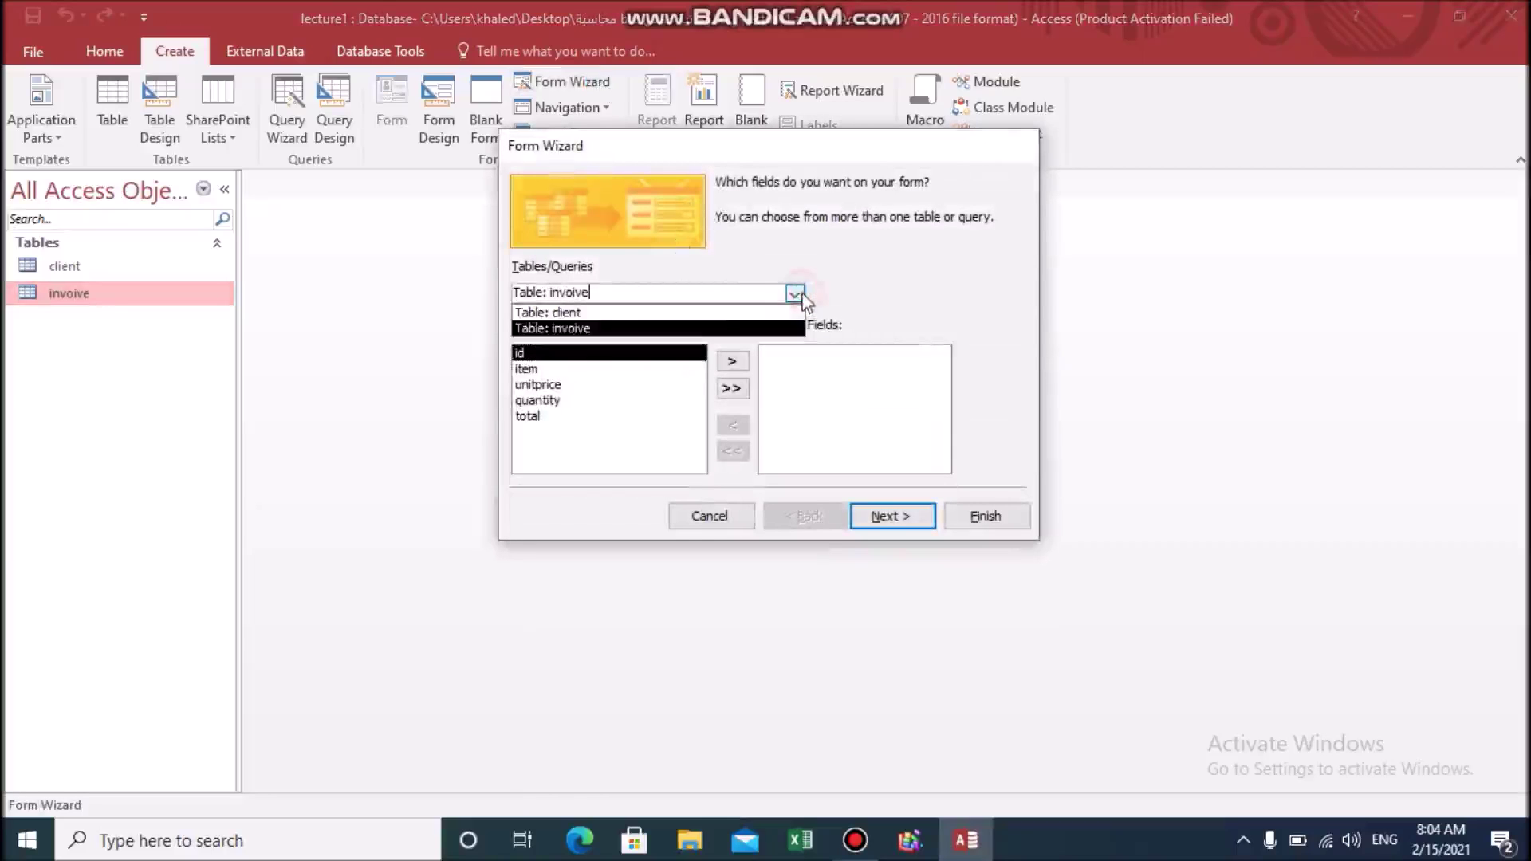
click(643, 312)
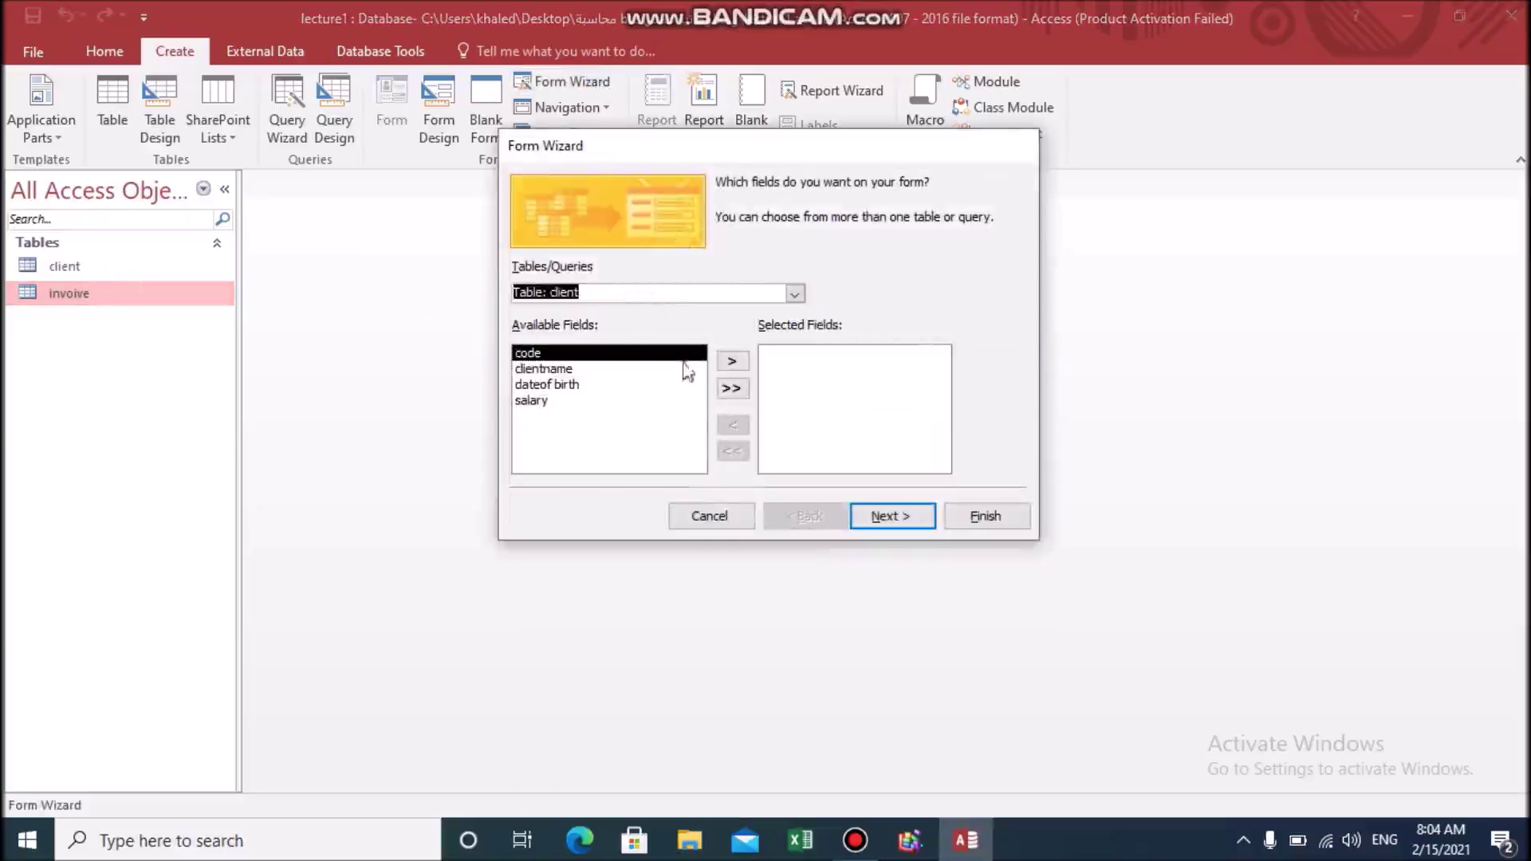
click(732, 389)
click(882, 516)
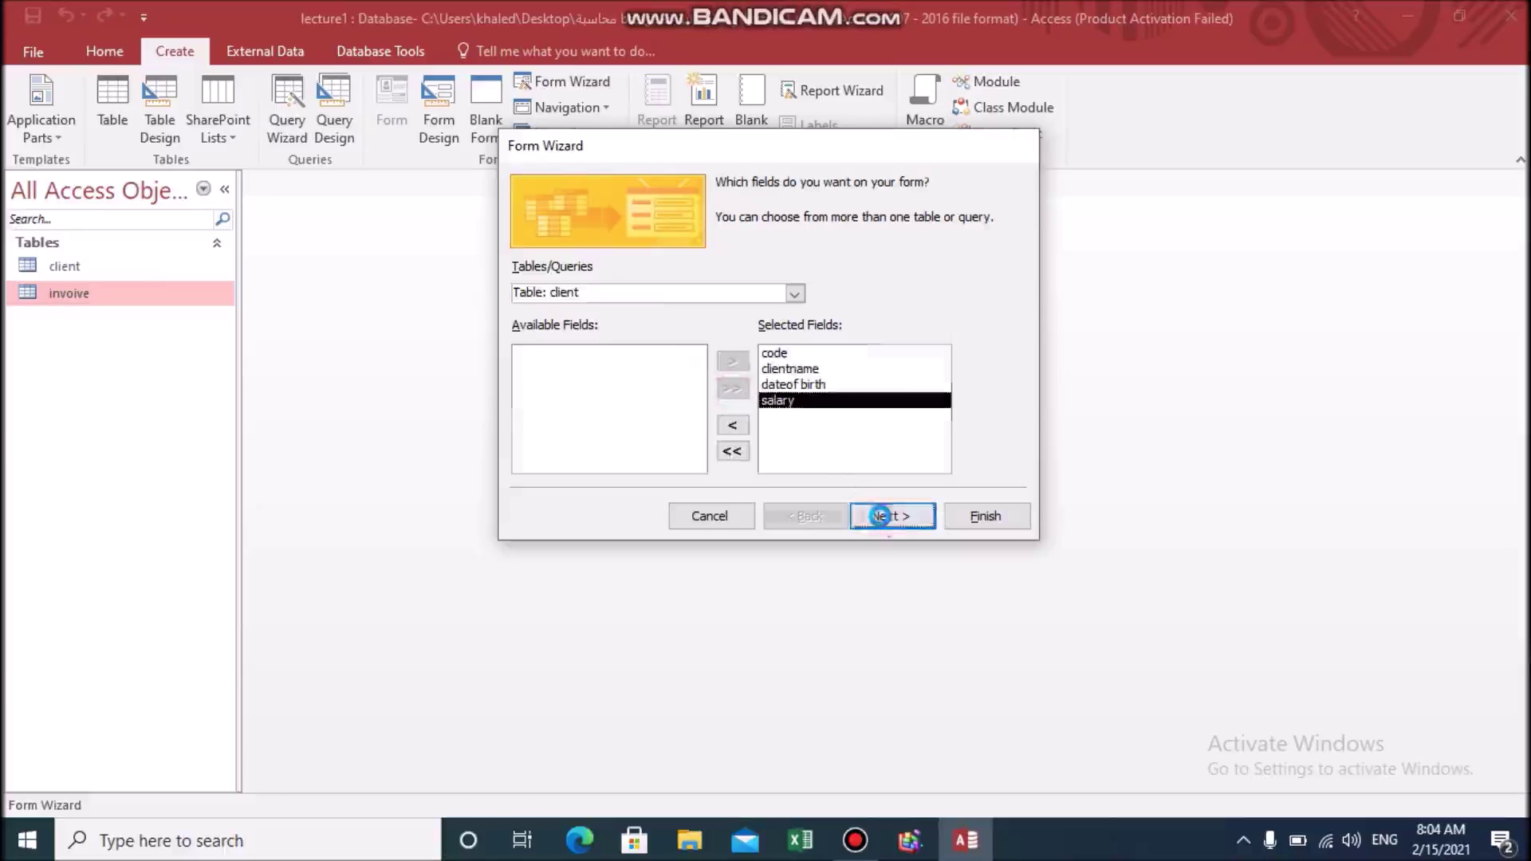
click(974, 519)
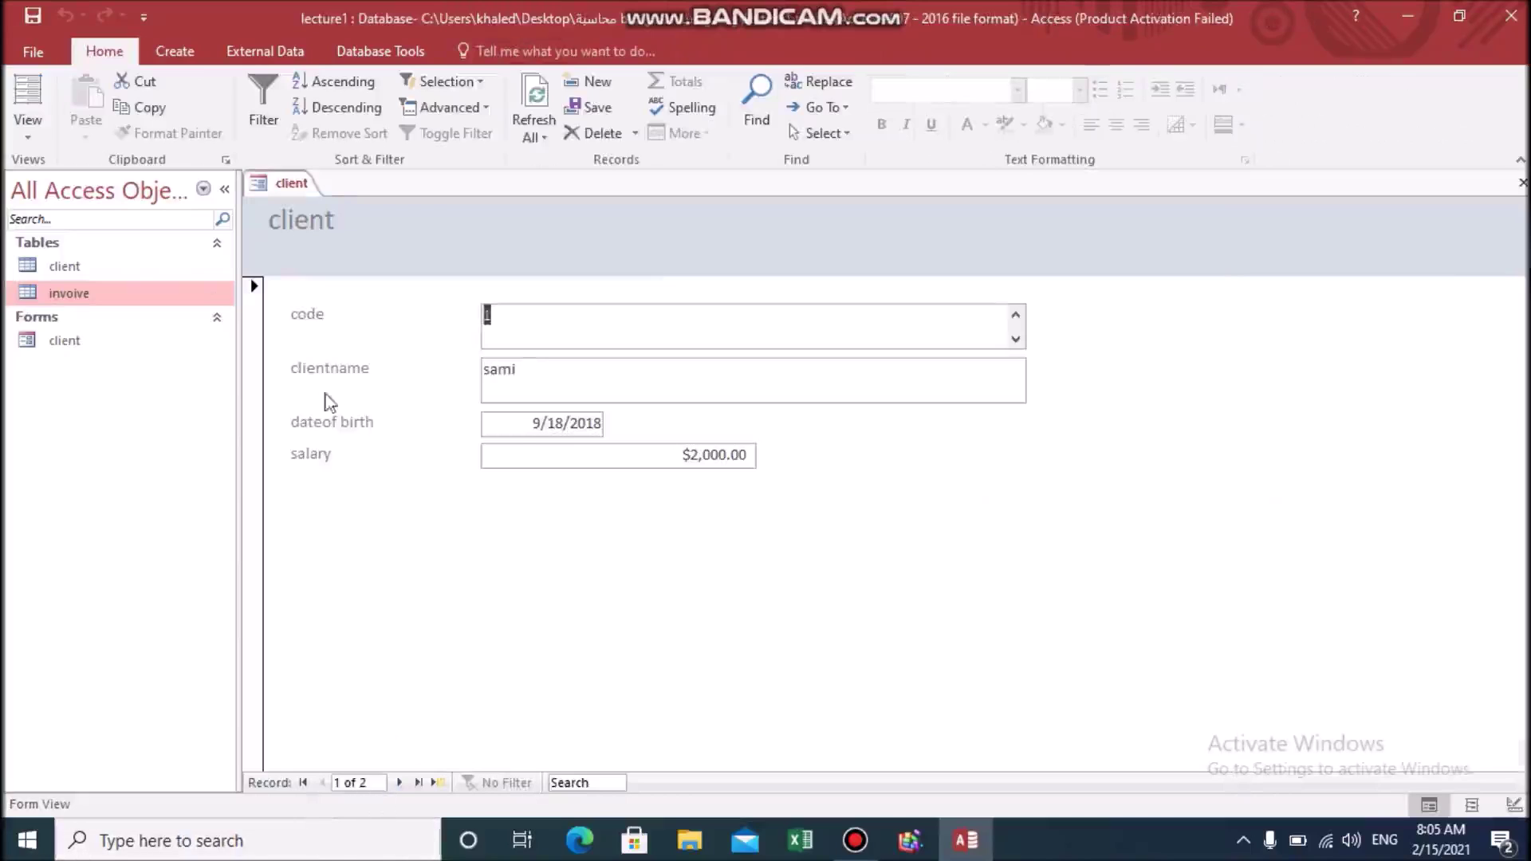
Add a new record through the client form with the client's code, name, date of birth and a salary of 400, and close the form.
click(437, 783)
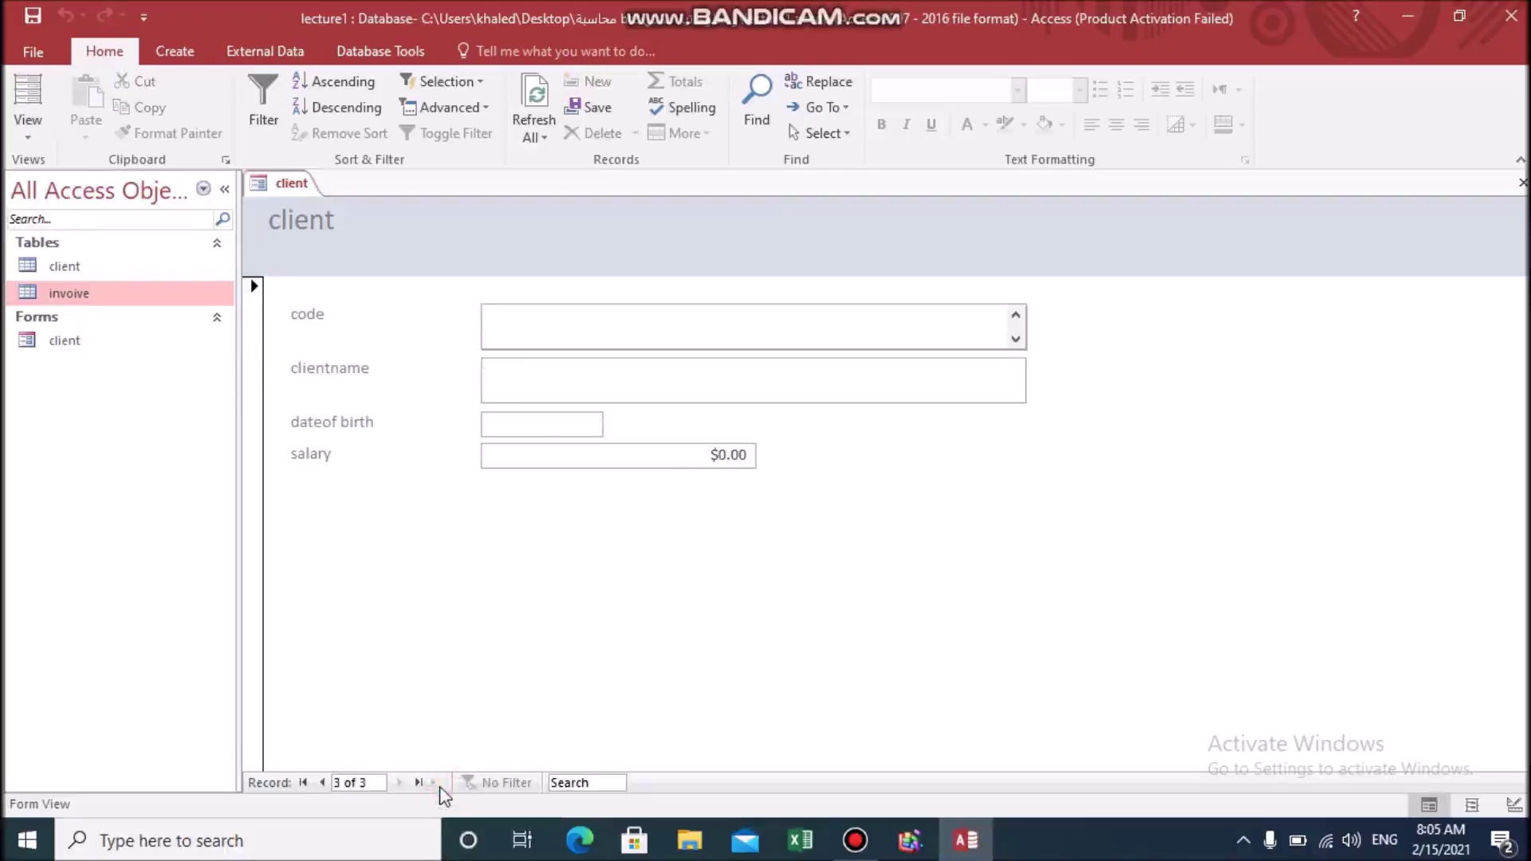
text(40)
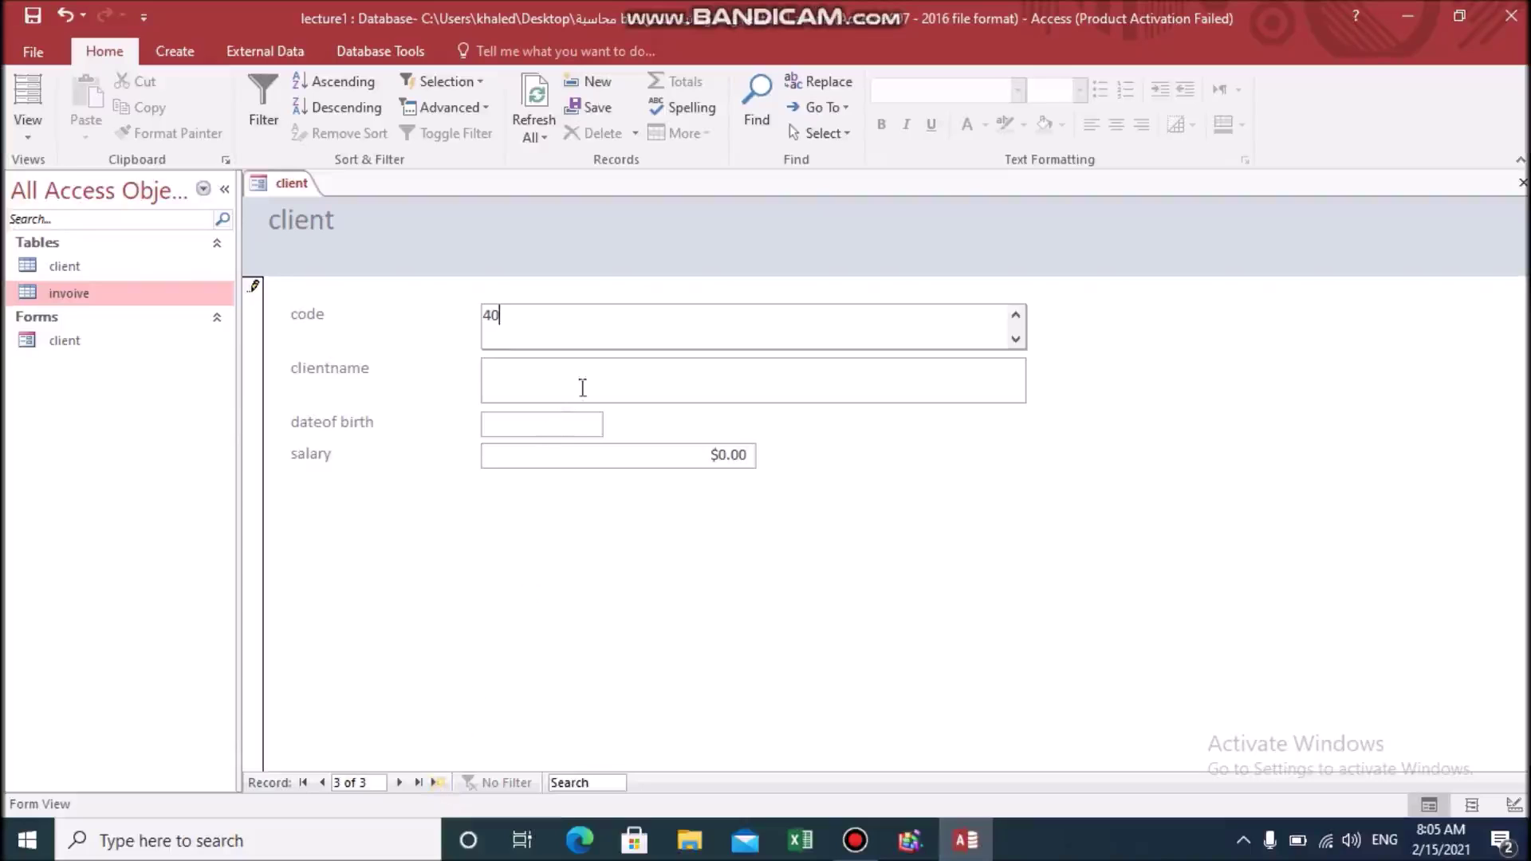
click(583, 386)
text(khaled)
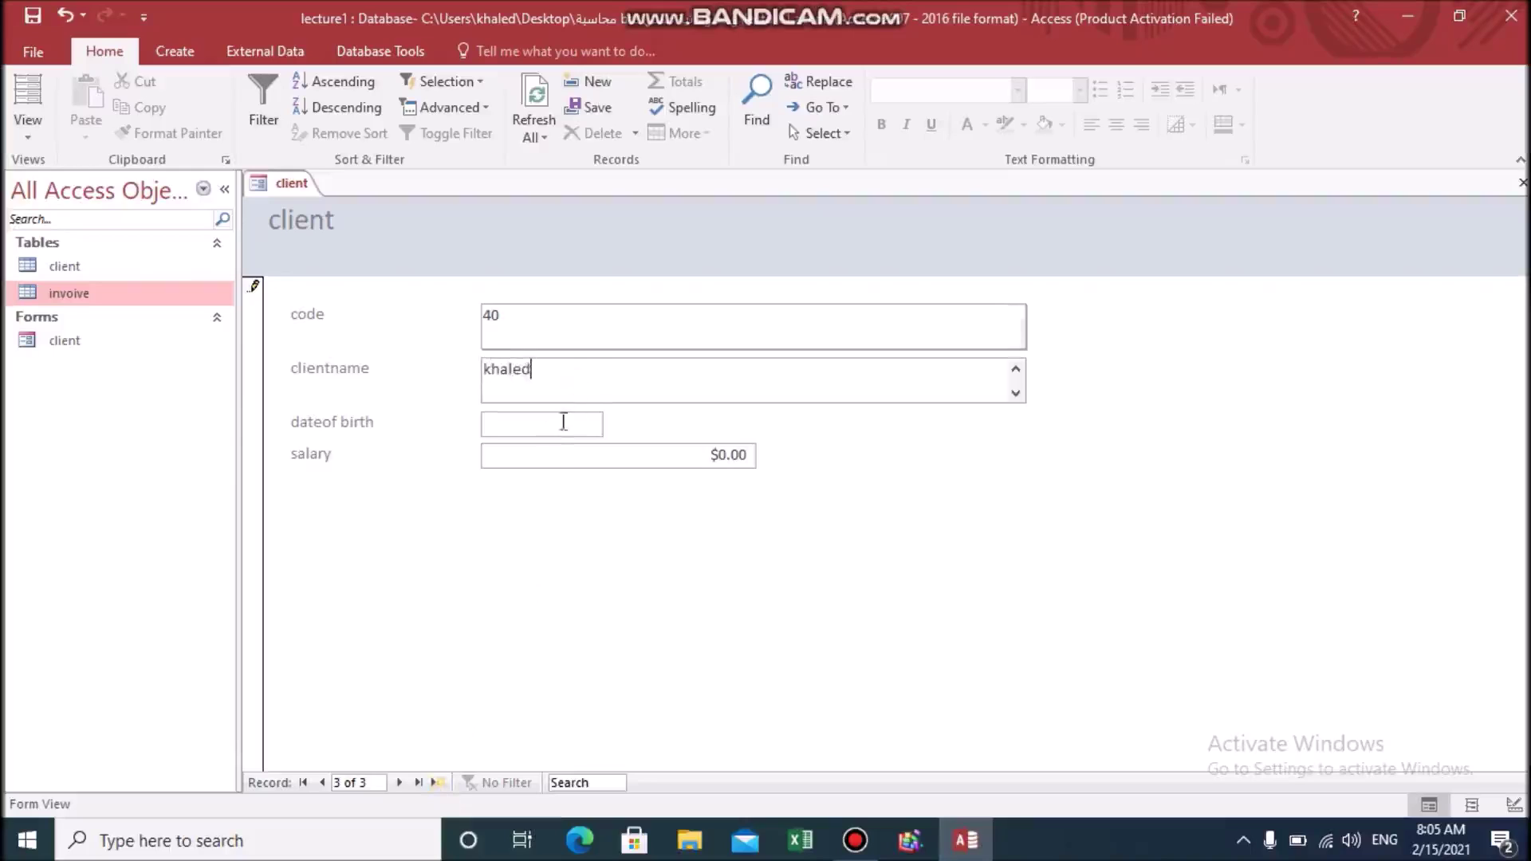
click(562, 421)
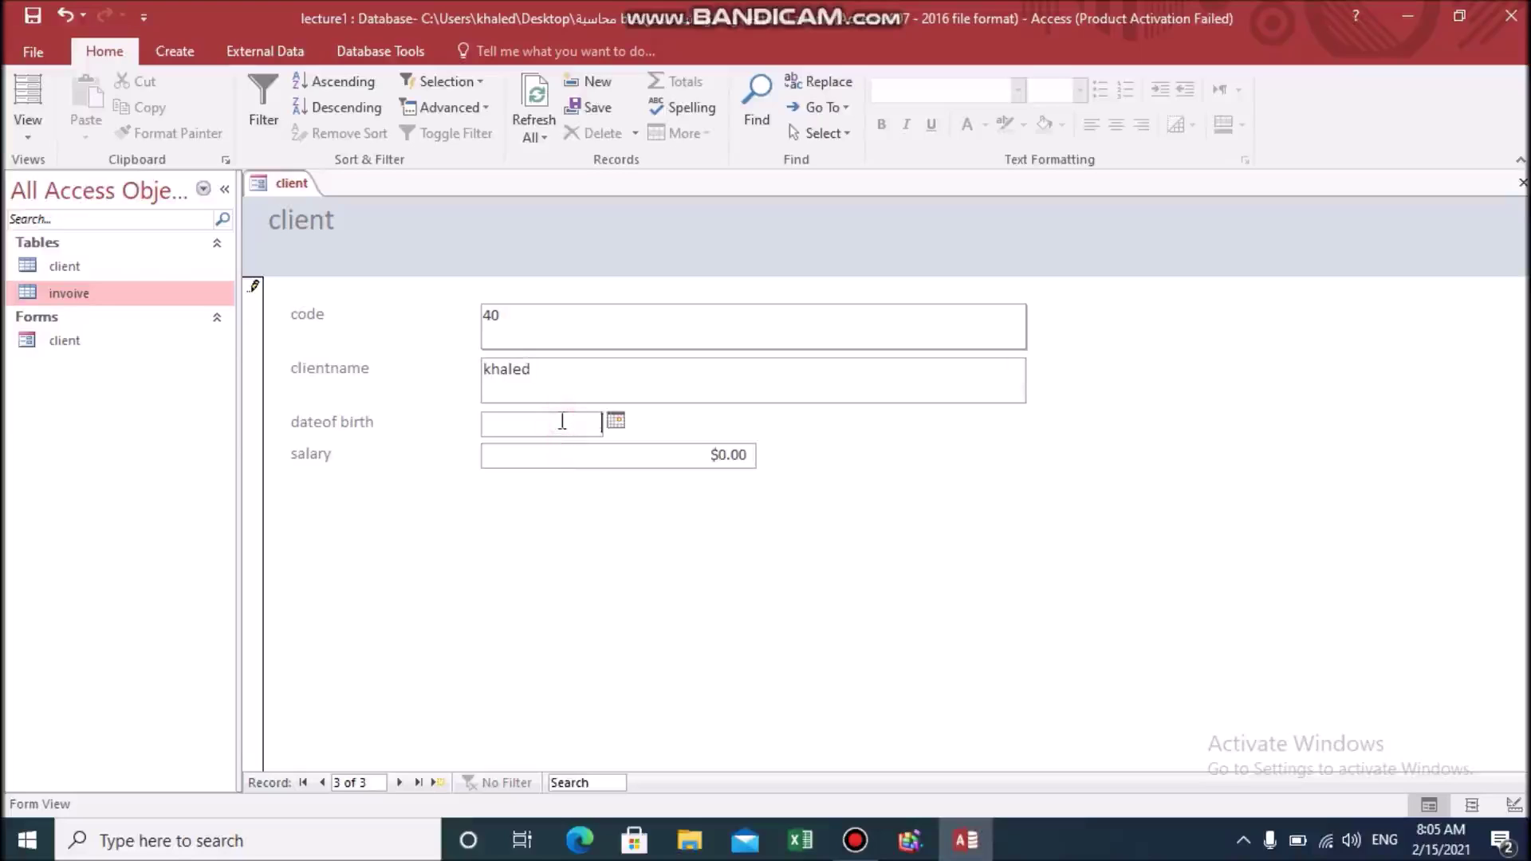
text(1/1/1980)
click(687, 453)
text(400)
click(438, 783)
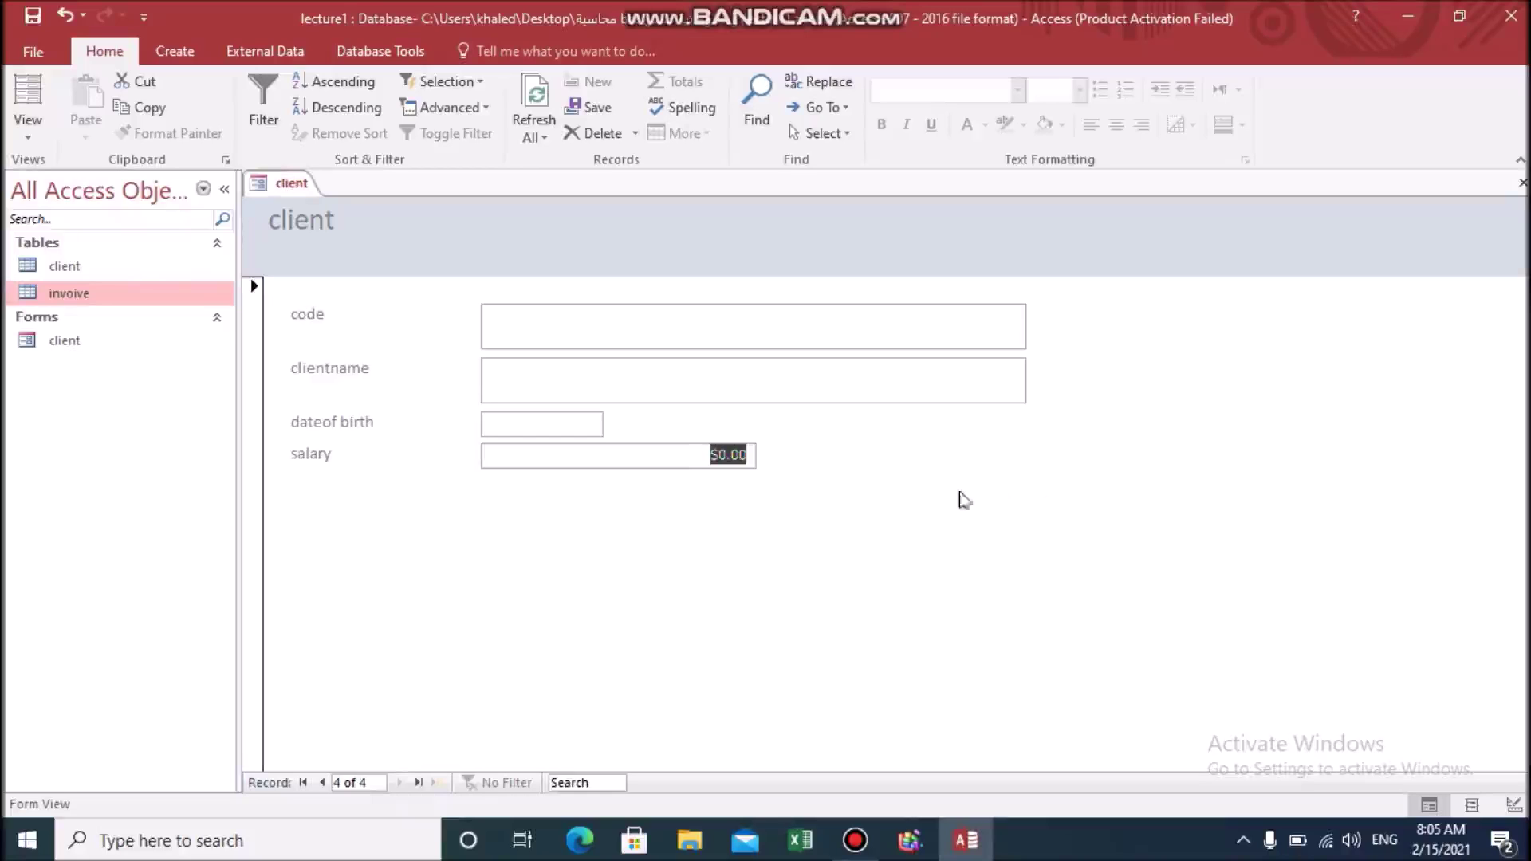
click(1522, 184)
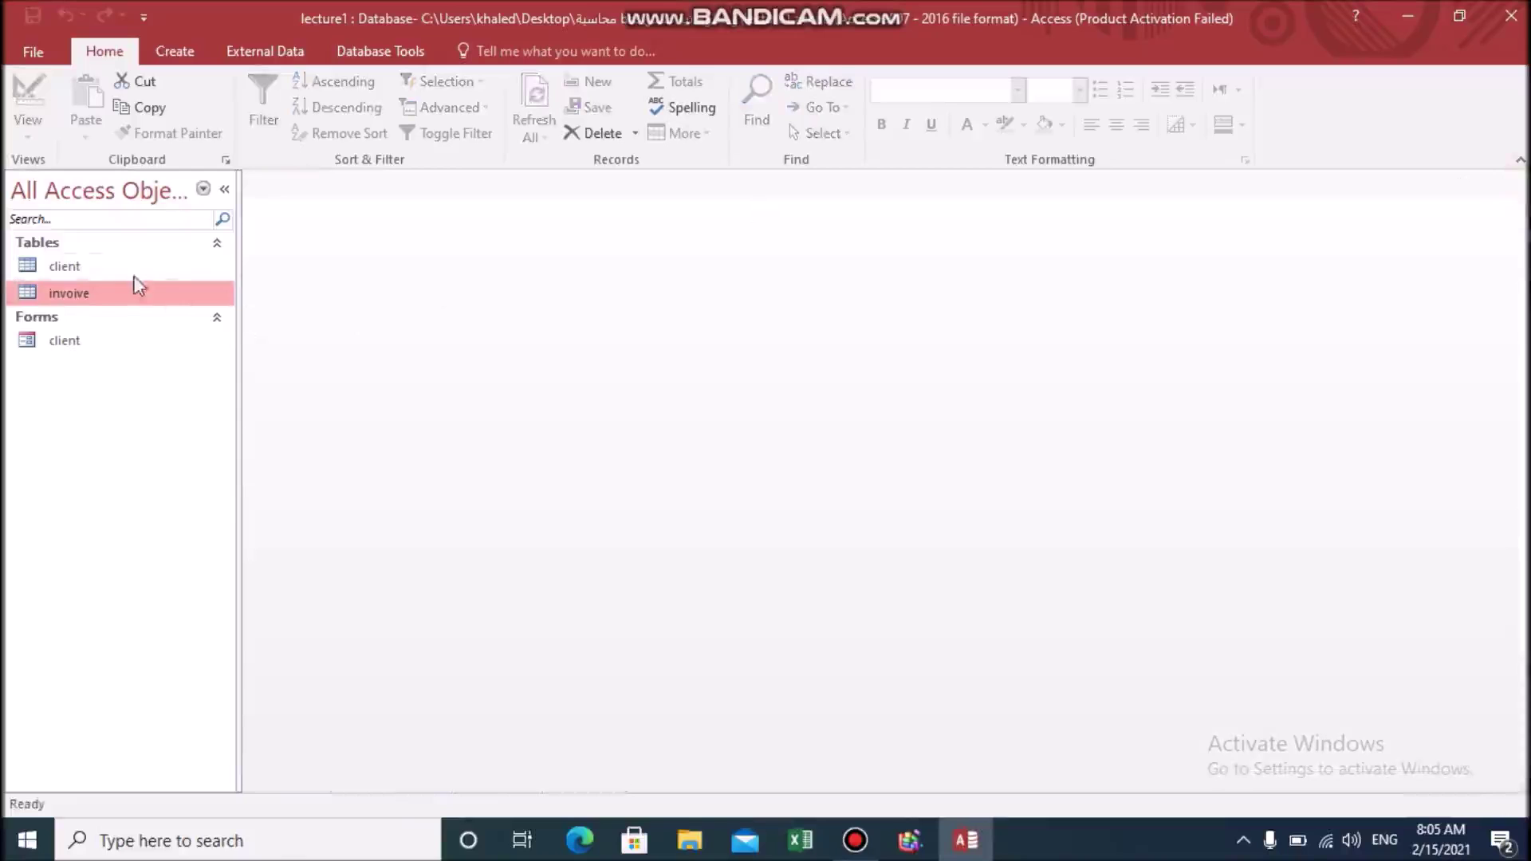
Open the client table to check the record added through the form, and reopen the client form.
double_click(89, 270)
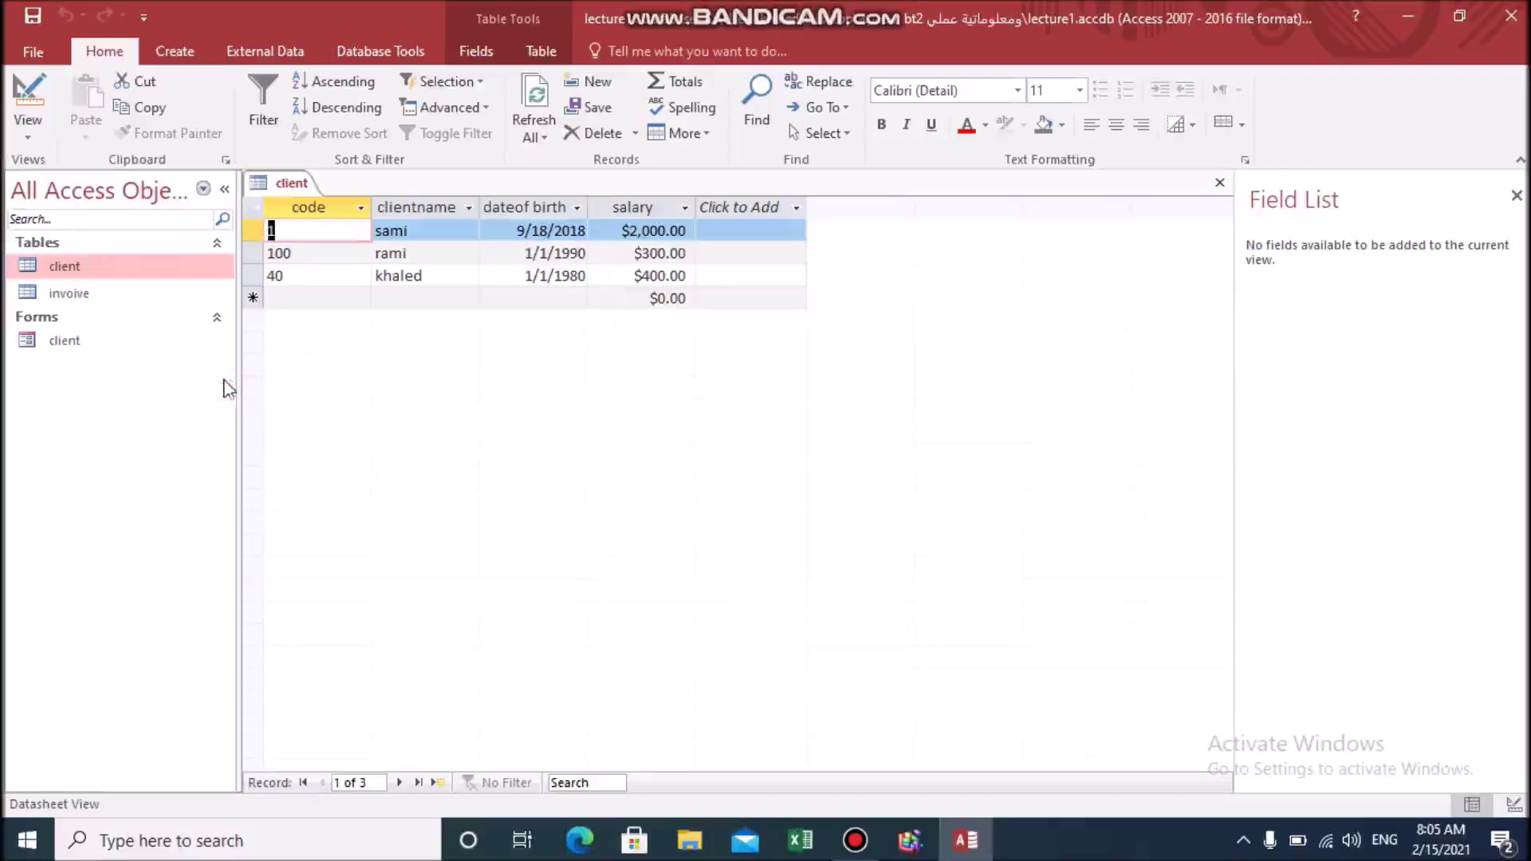
click(289, 302)
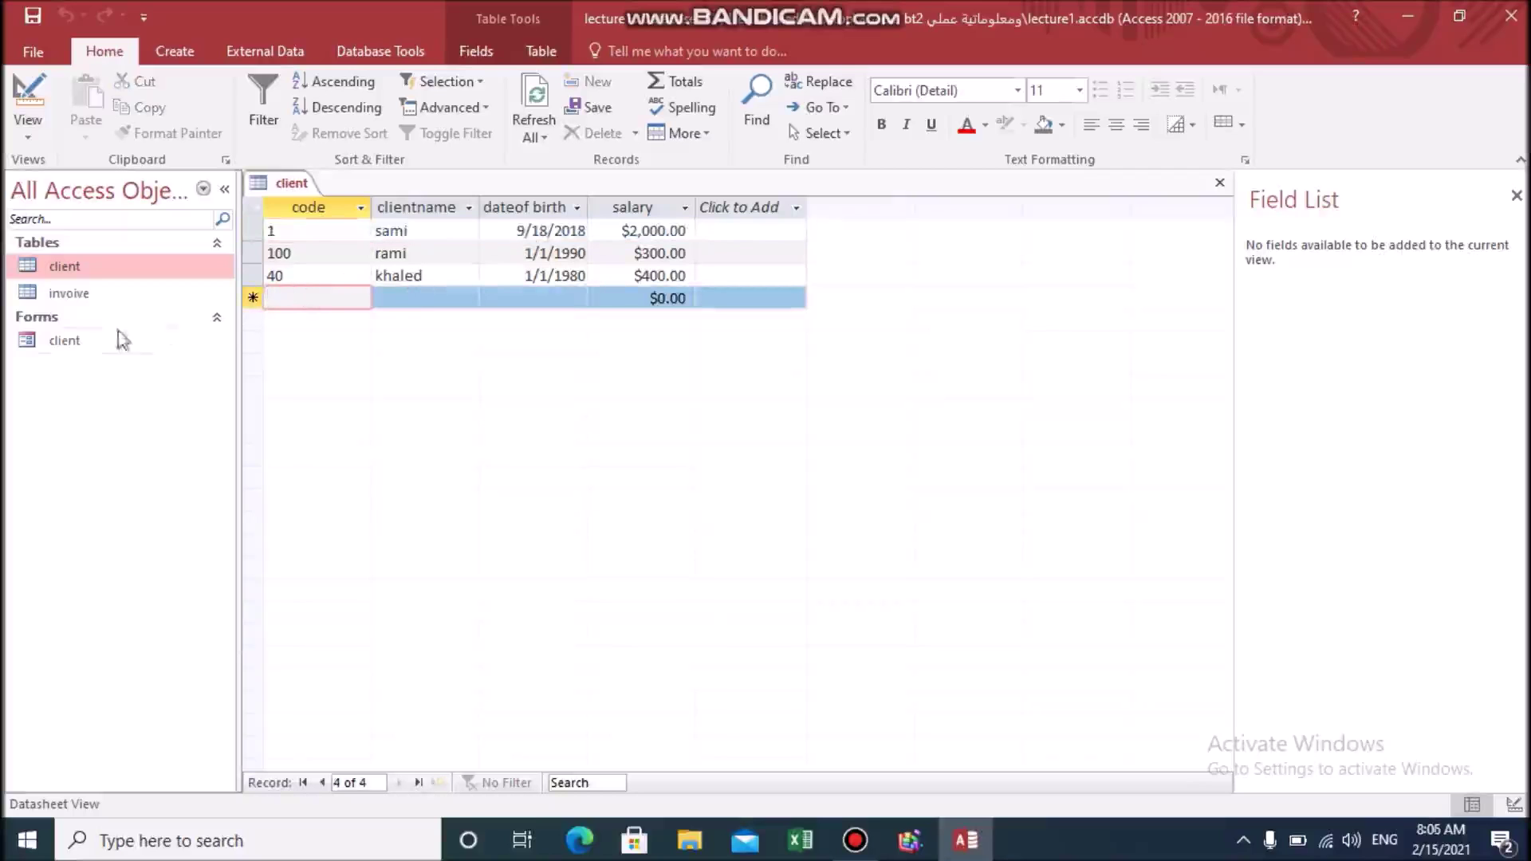
double_click(73, 341)
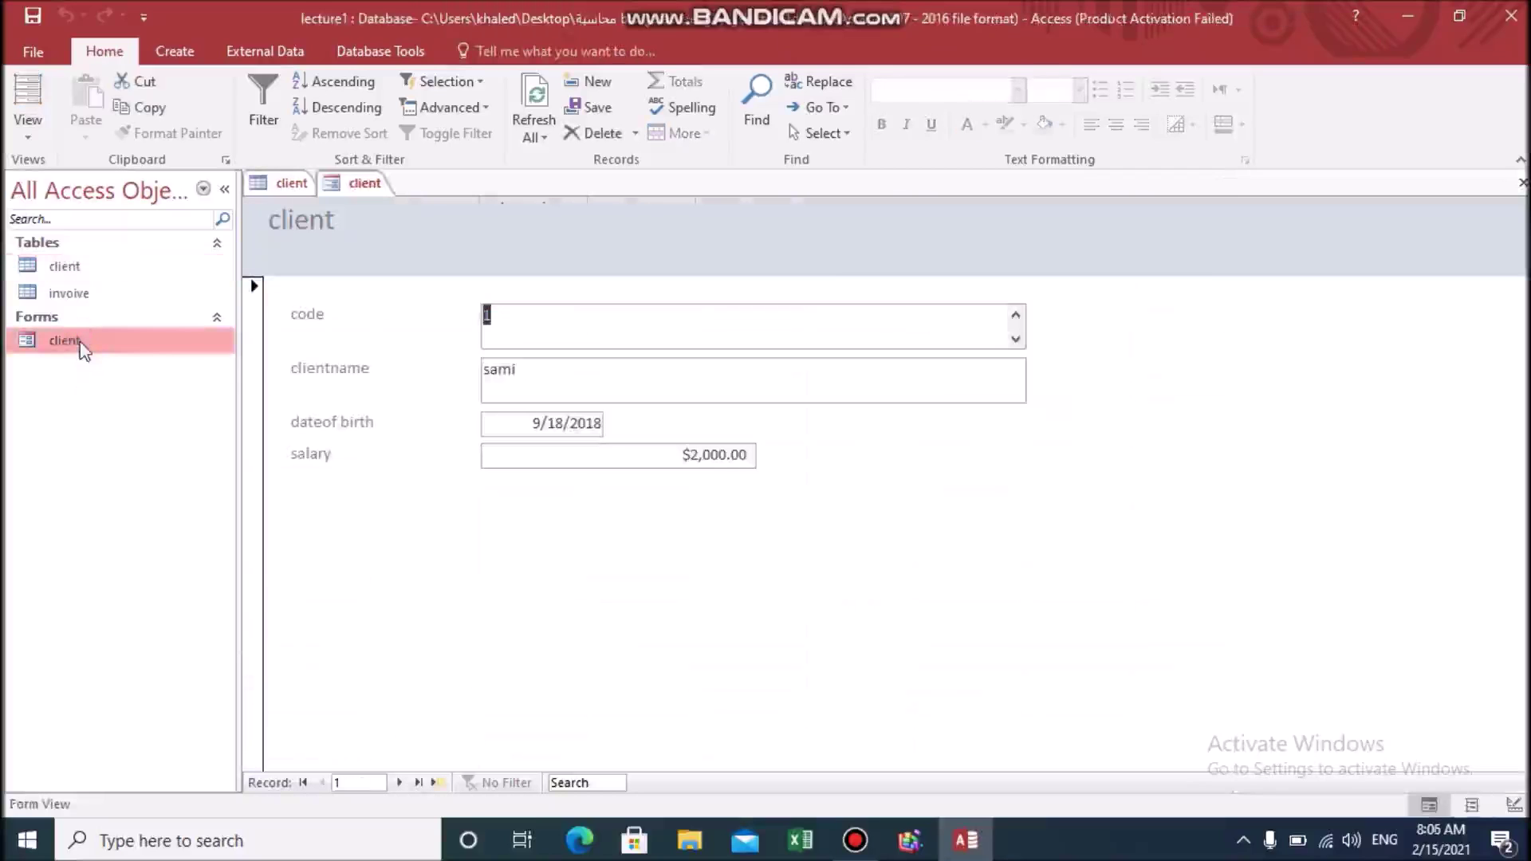